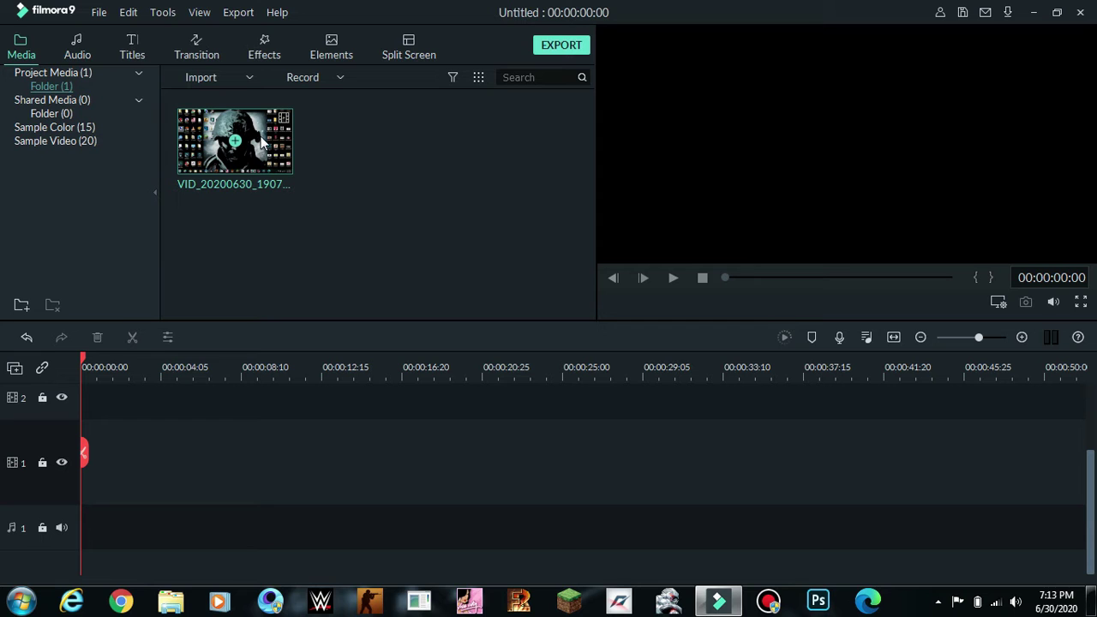
- Add the imported VID_20200630 clip to video track 1 and return the playhead to the start
left_click(236, 142)
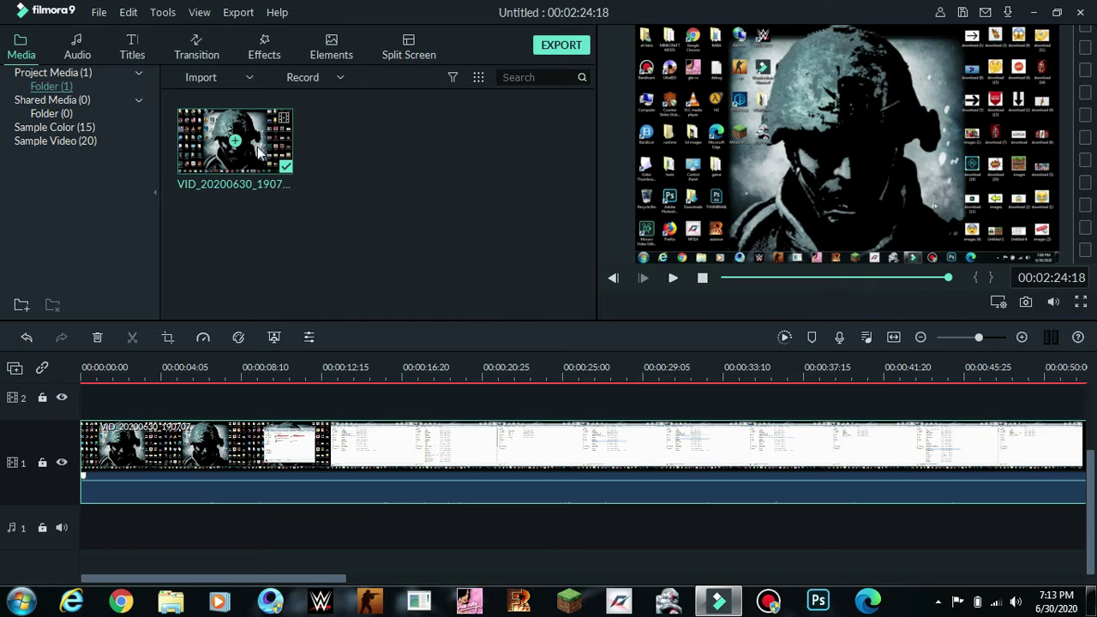
left_click(235, 390)
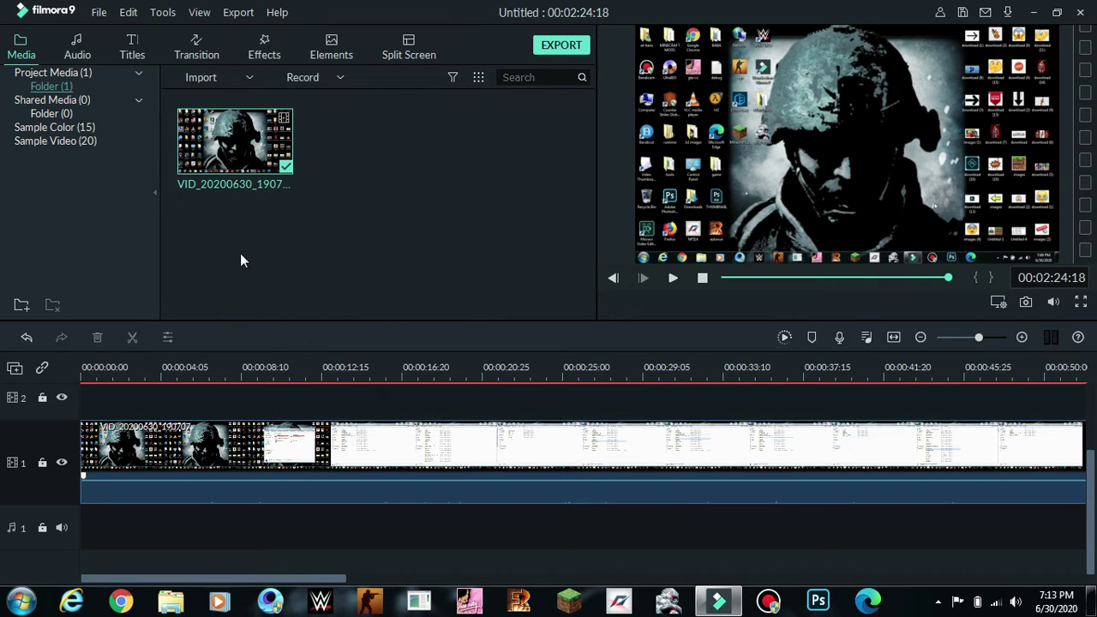
left_click(700, 279)
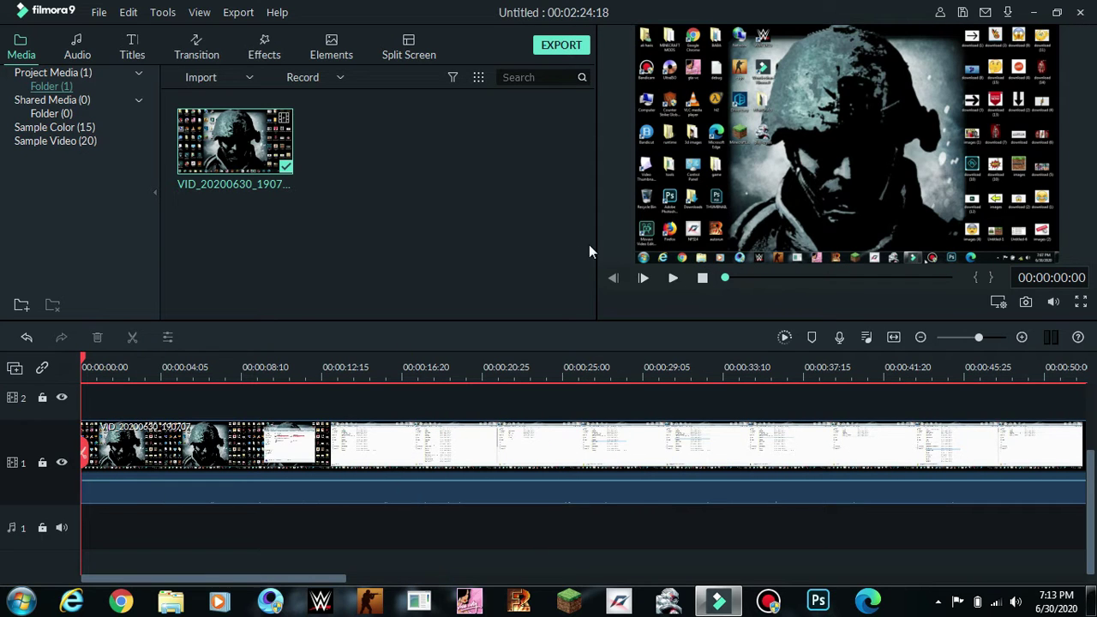
- Preview the included Beep, Car Horn, Atomic Bomb and Cartoon - On _ On audio samples
left_click(68, 50)
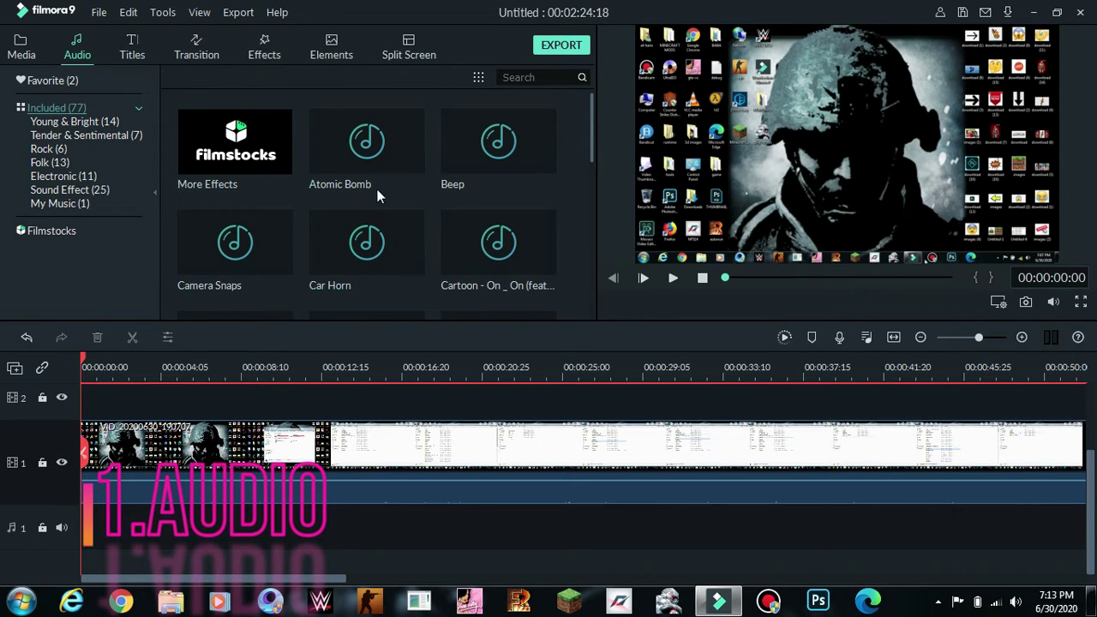
scroll(395, 203, "down", 3)
scroll(395, 203, "up", 3)
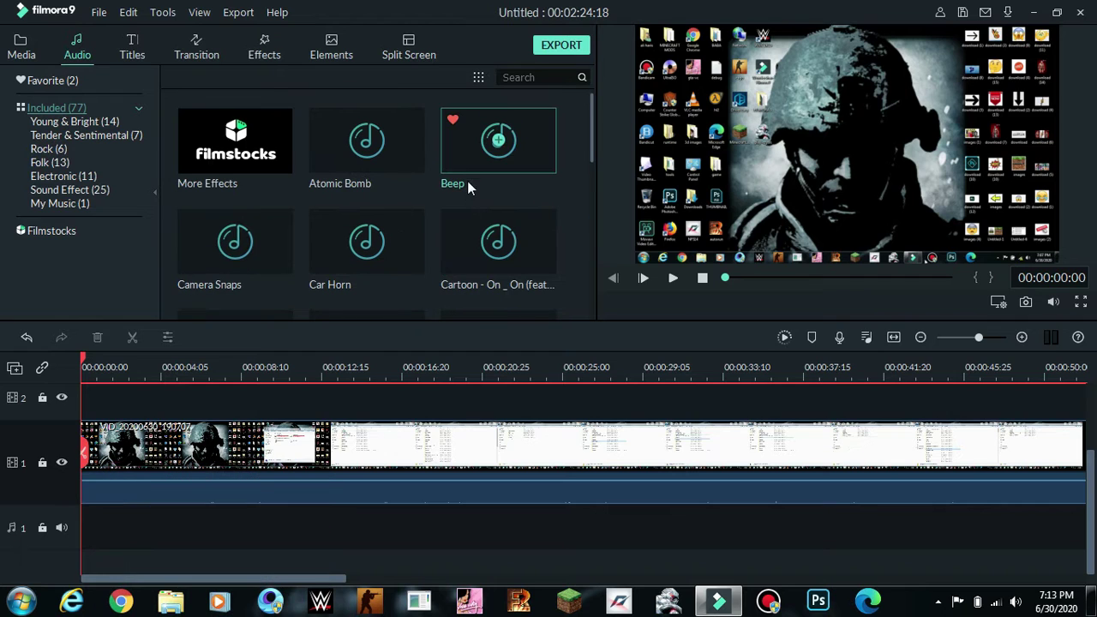
double_click(472, 164)
left_click(392, 267)
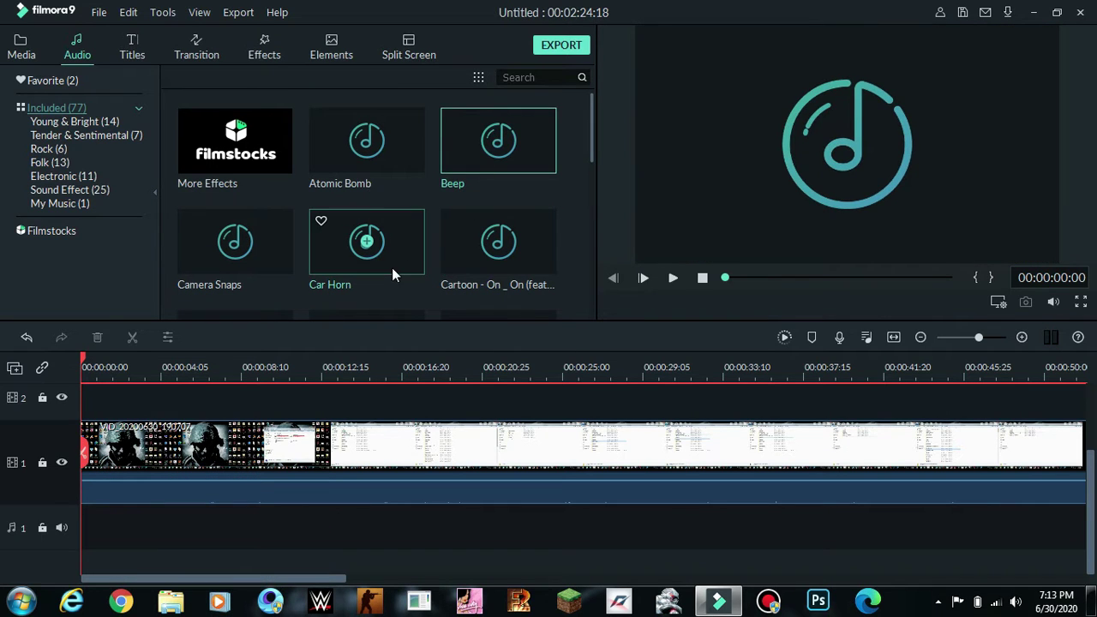
double_click(400, 257)
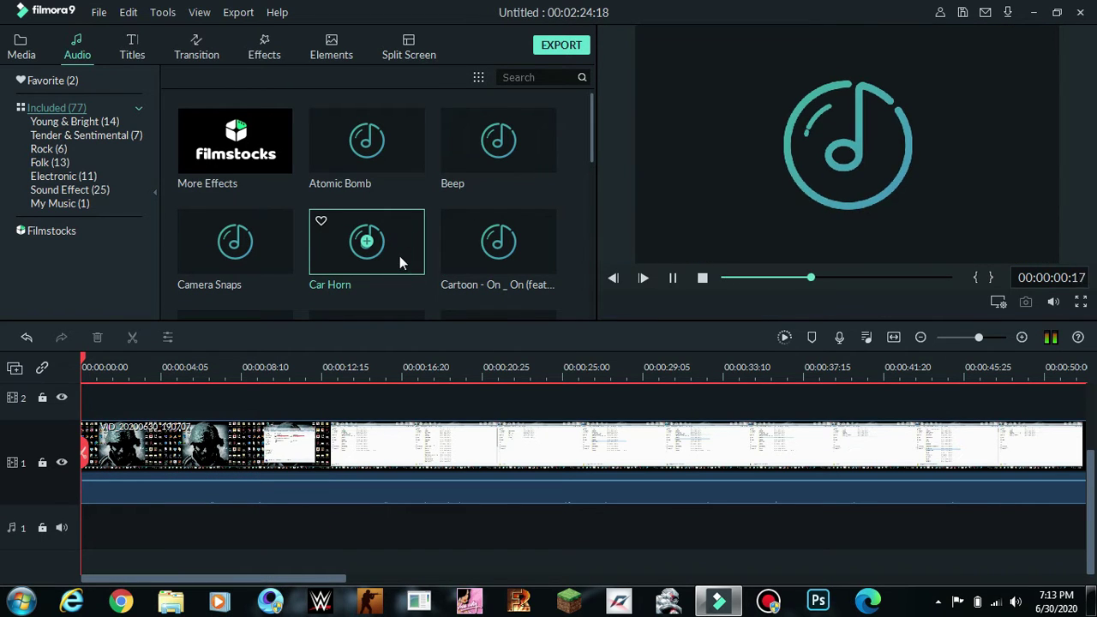
left_click(394, 174)
left_click(395, 174)
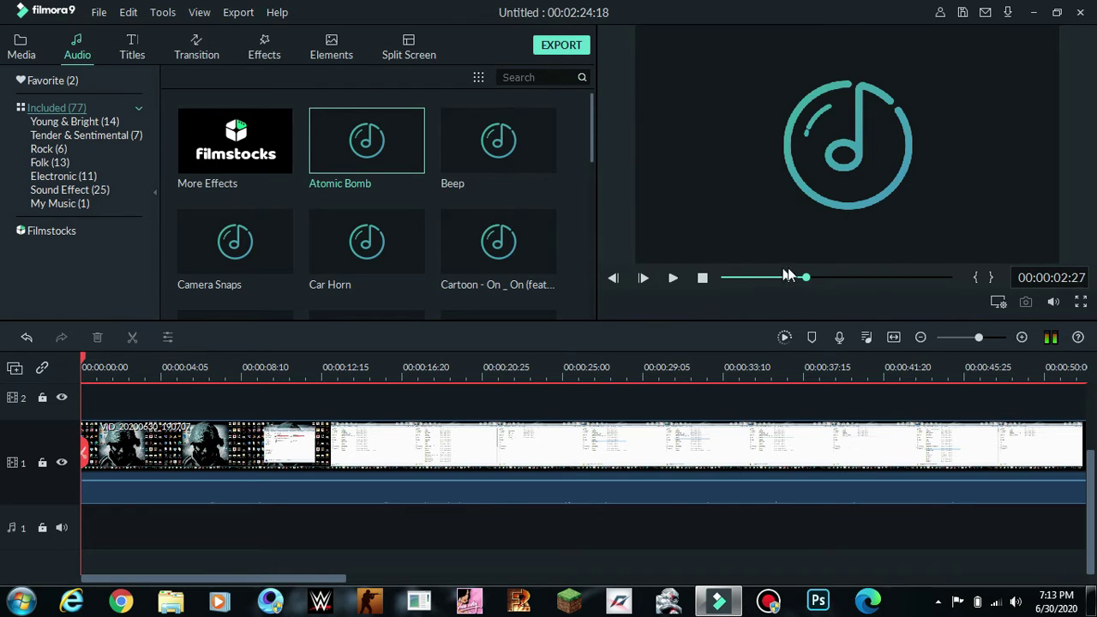
left_click_drag(786, 272, 728, 278)
left_click(538, 257)
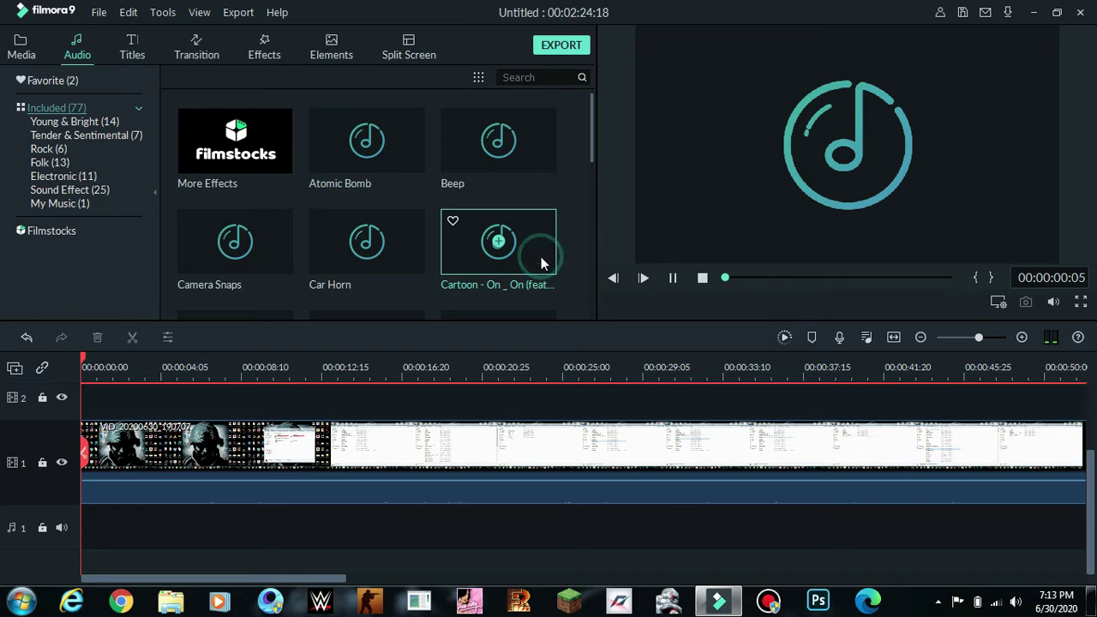
left_click(672, 278)
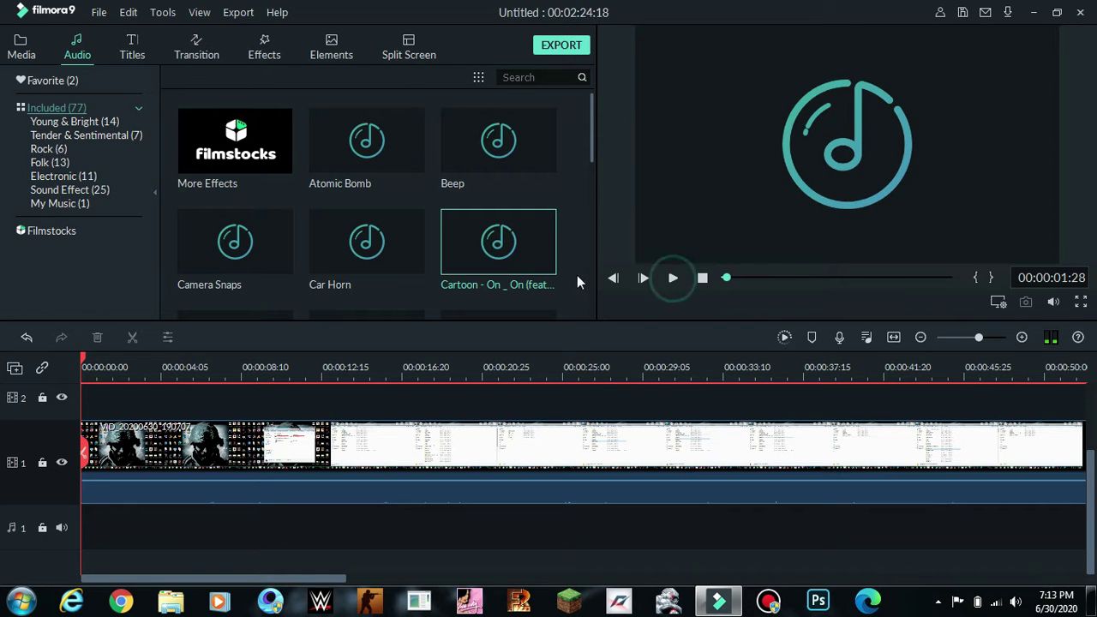
- Add the Cartoon - On _ On song to the timeline and delete it again
left_click(499, 244)
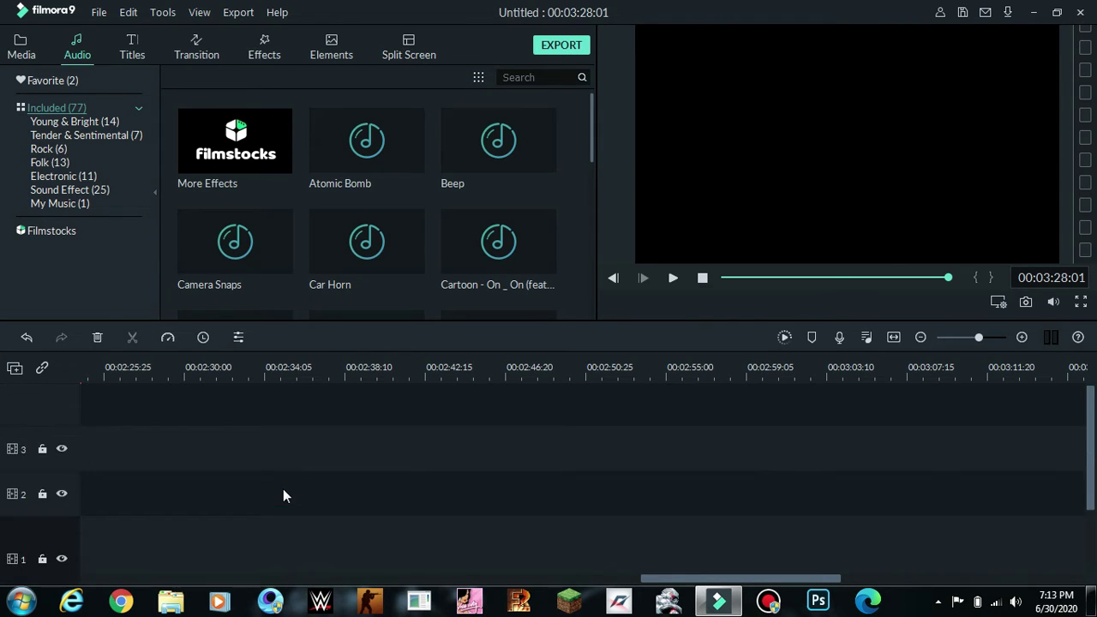
right_click(279, 526)
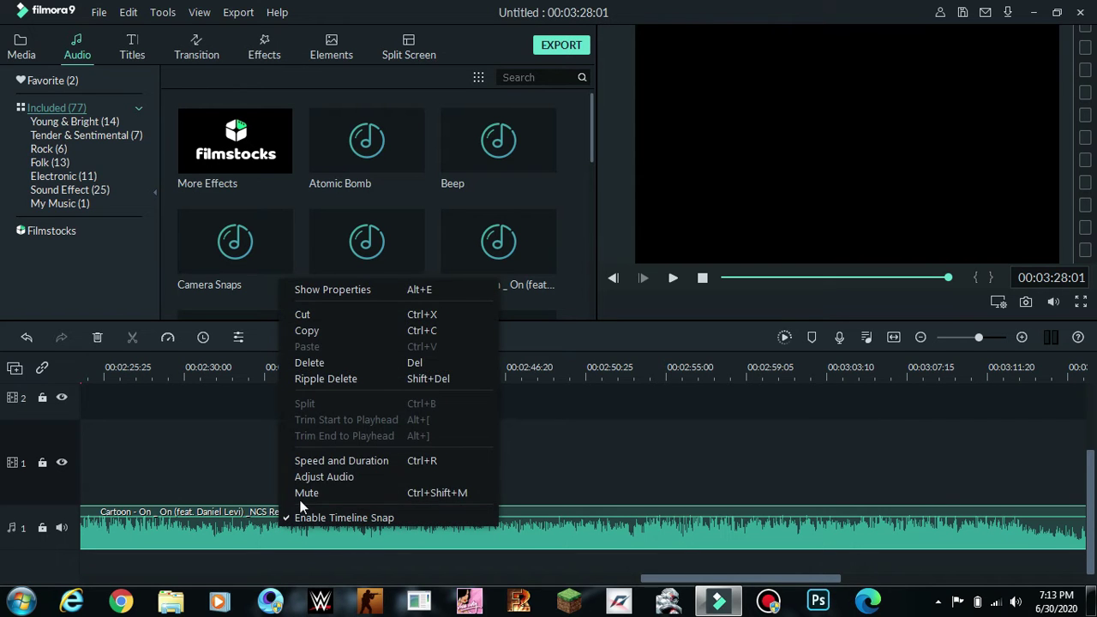
left_click(313, 362)
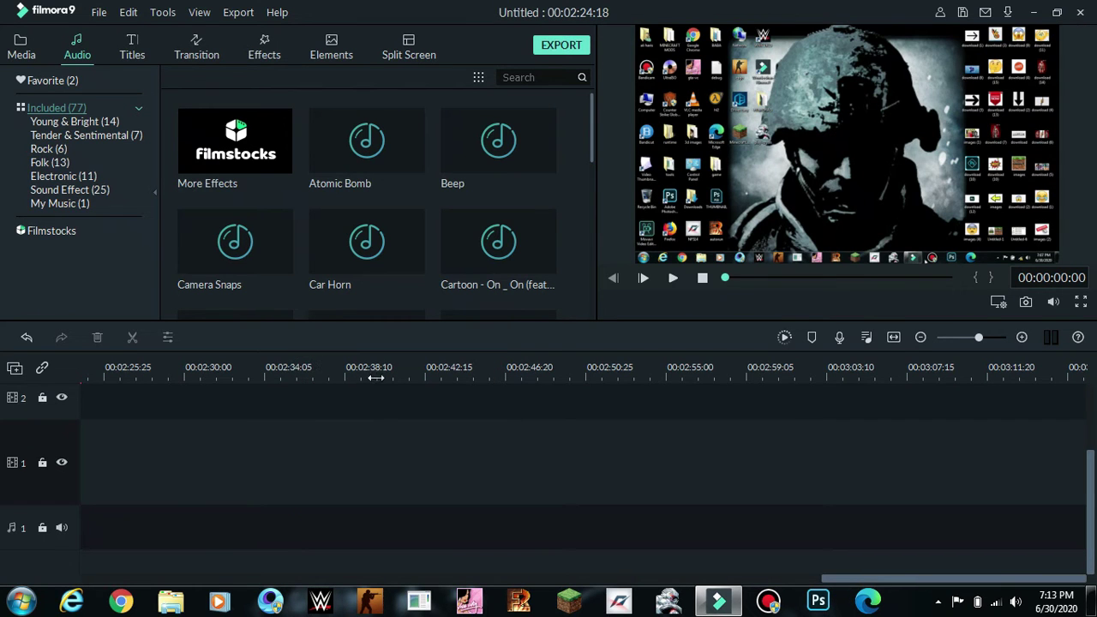
left_click(979, 581)
left_click_drag(1000, 581, 225, 588)
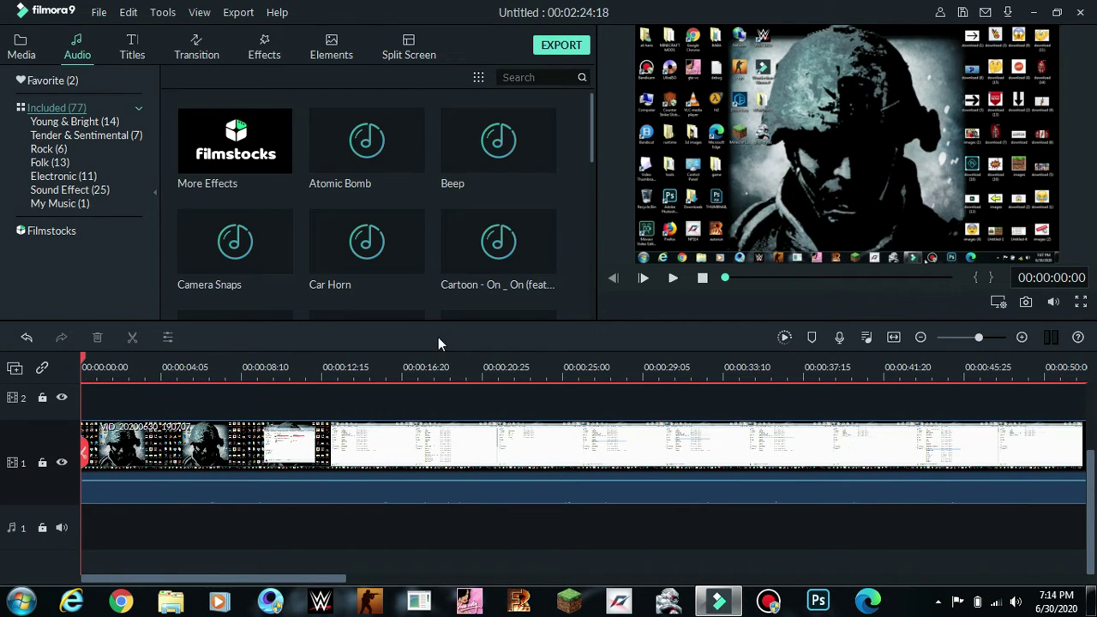
mouse_move(505, 255)
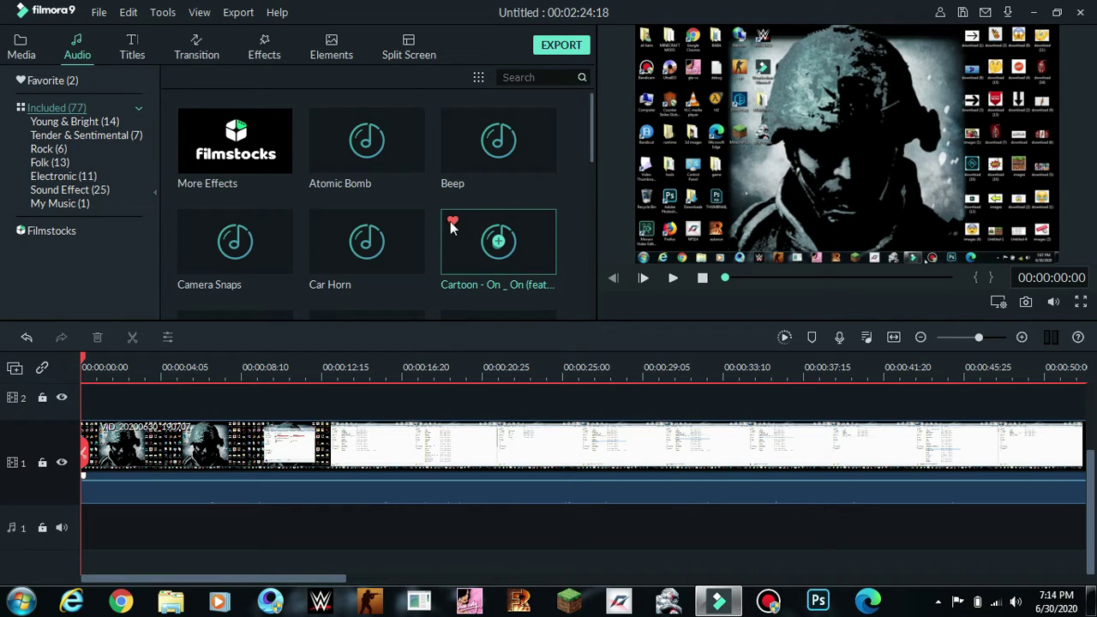
mouse_move(476, 223)
left_click(204, 52)
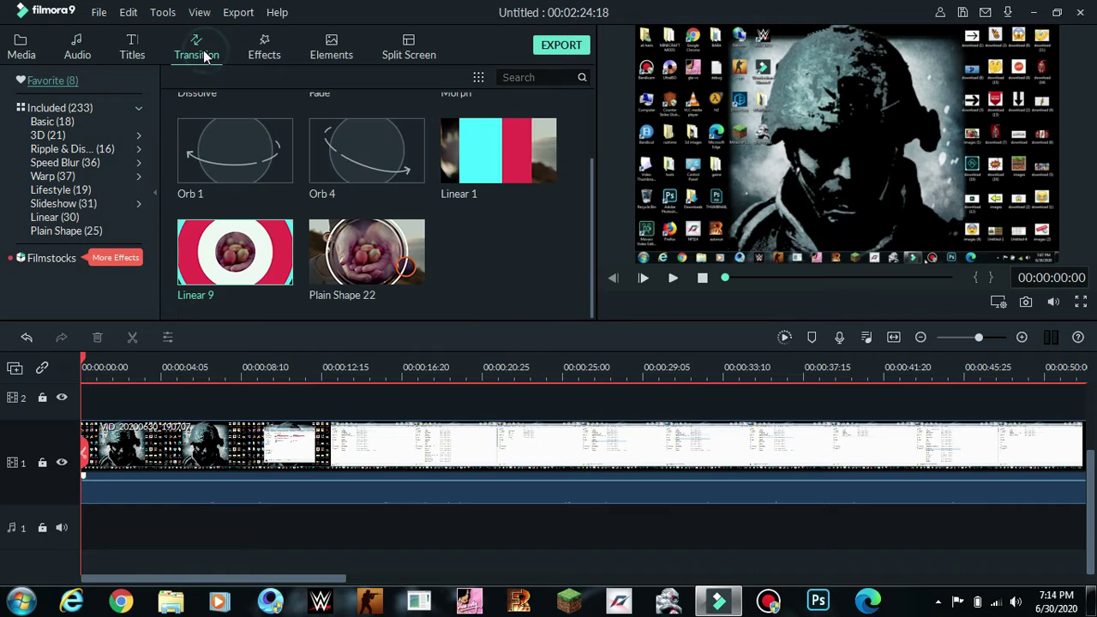
scroll(335, 188, "up", 2)
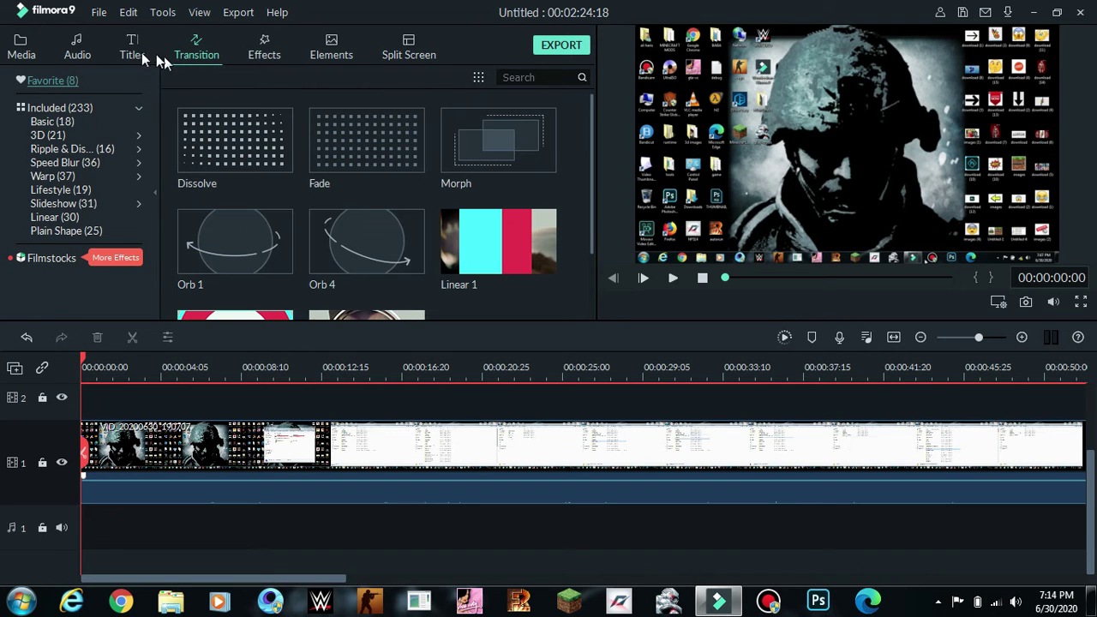
left_click(129, 50)
left_click(86, 53)
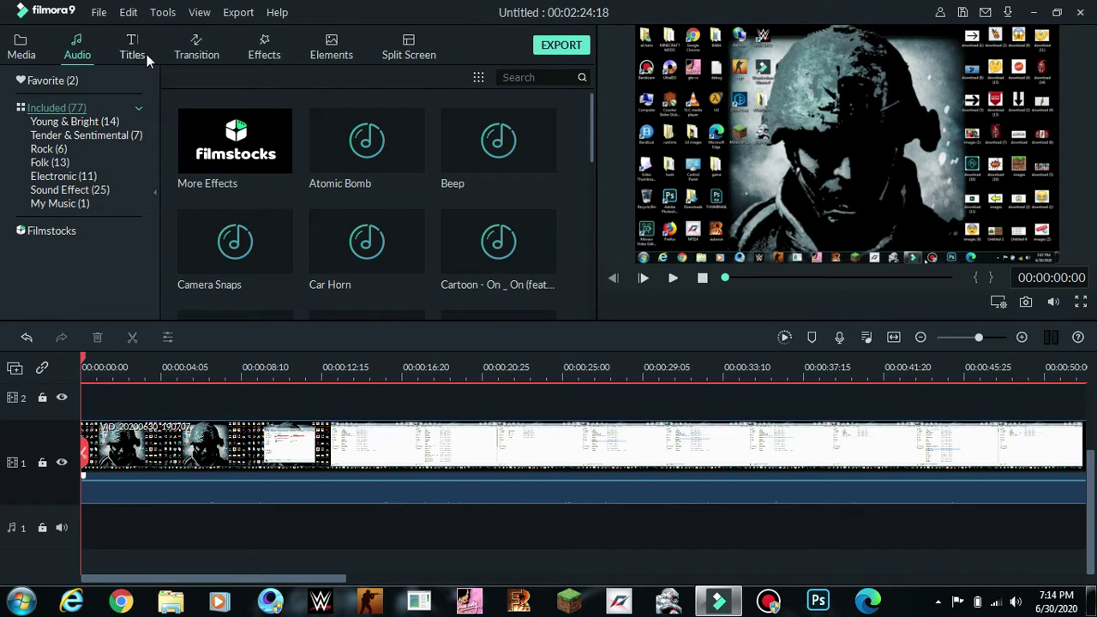
- Place the Cartoon - On _ On song on audio track 1 at the start of the timeline
scroll(259, 183, "down", 5)
scroll(259, 182, "up", 8)
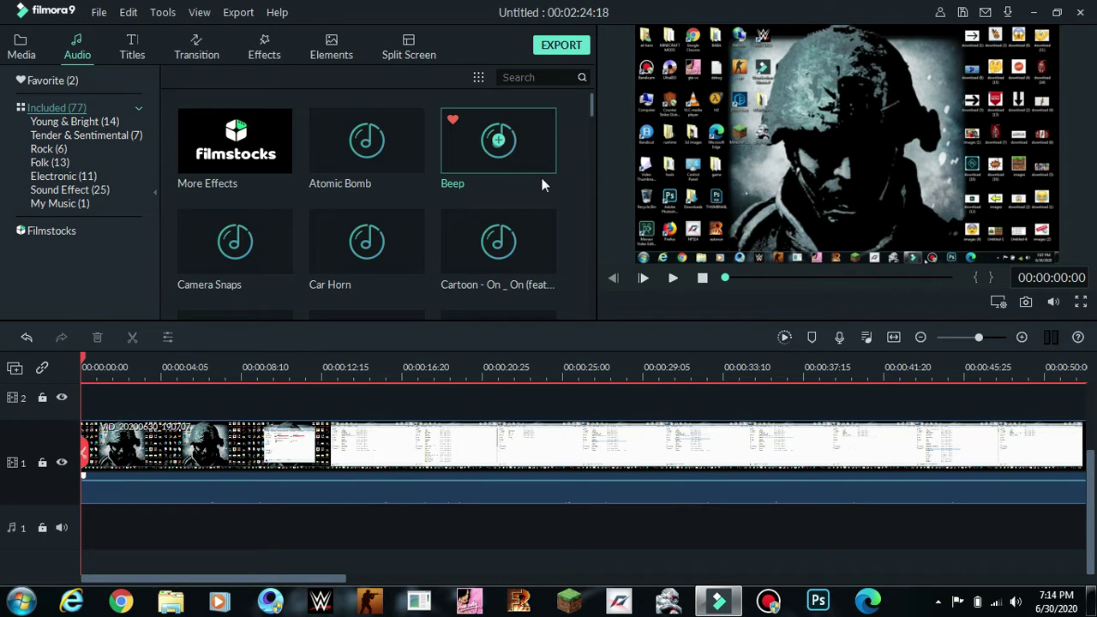
left_click_drag(518, 249, 63, 530)
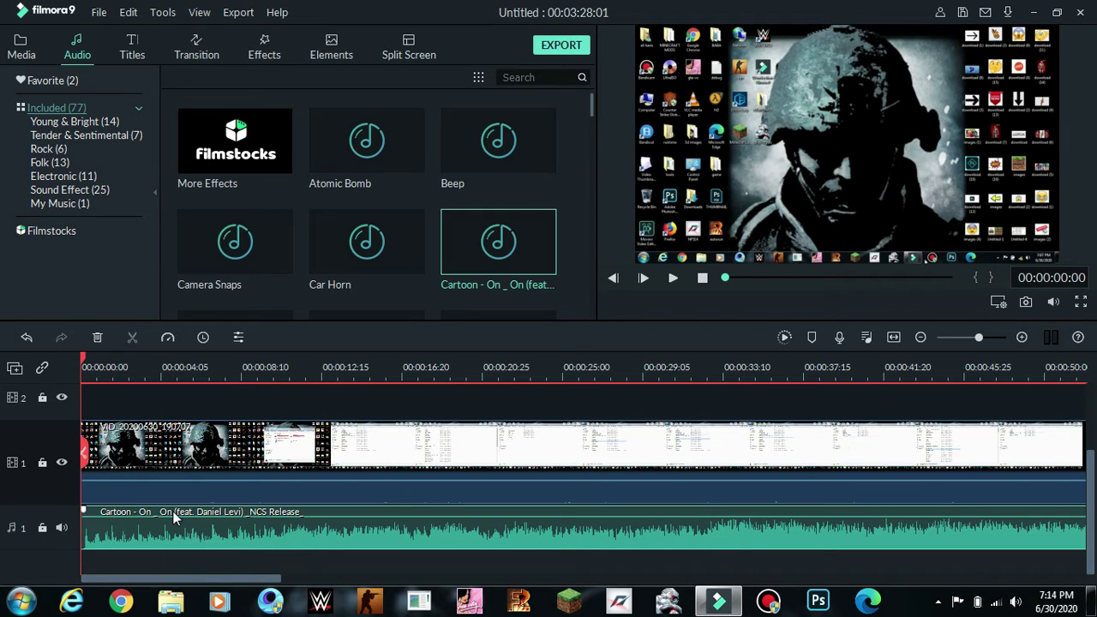
- Lower the video clip's volume slightly and turn down the song on audio track 1
left_click_drag(172, 511, 183, 529)
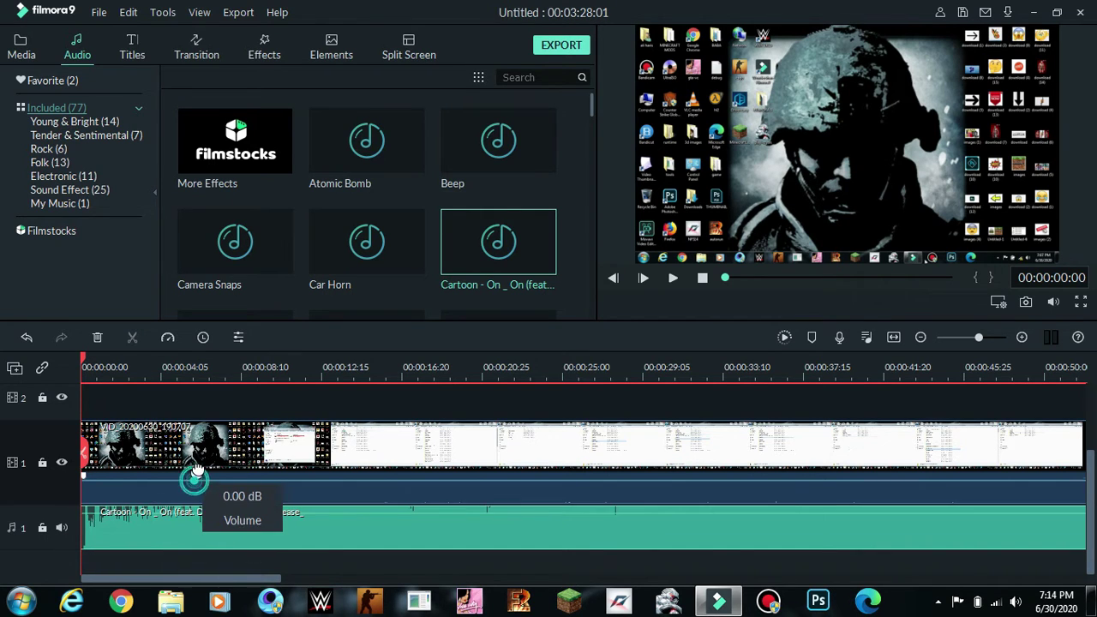
left_click_drag(195, 470, 202, 523)
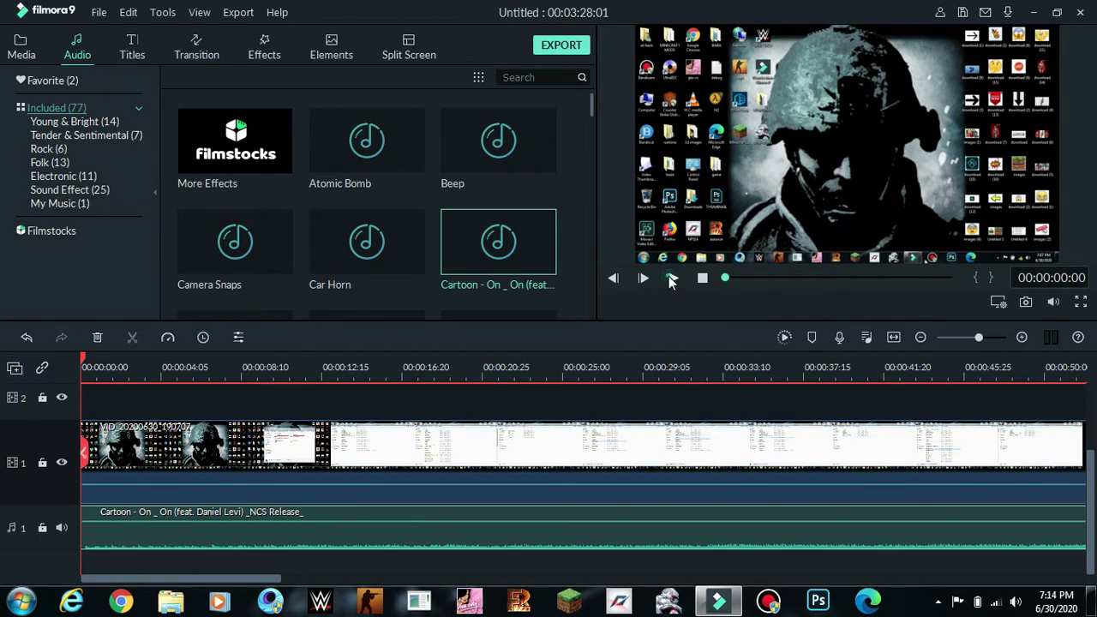
- Play the timeline while raising the song's volume to 6.91 dB and lowering it again, and pause playback
left_click(671, 279)
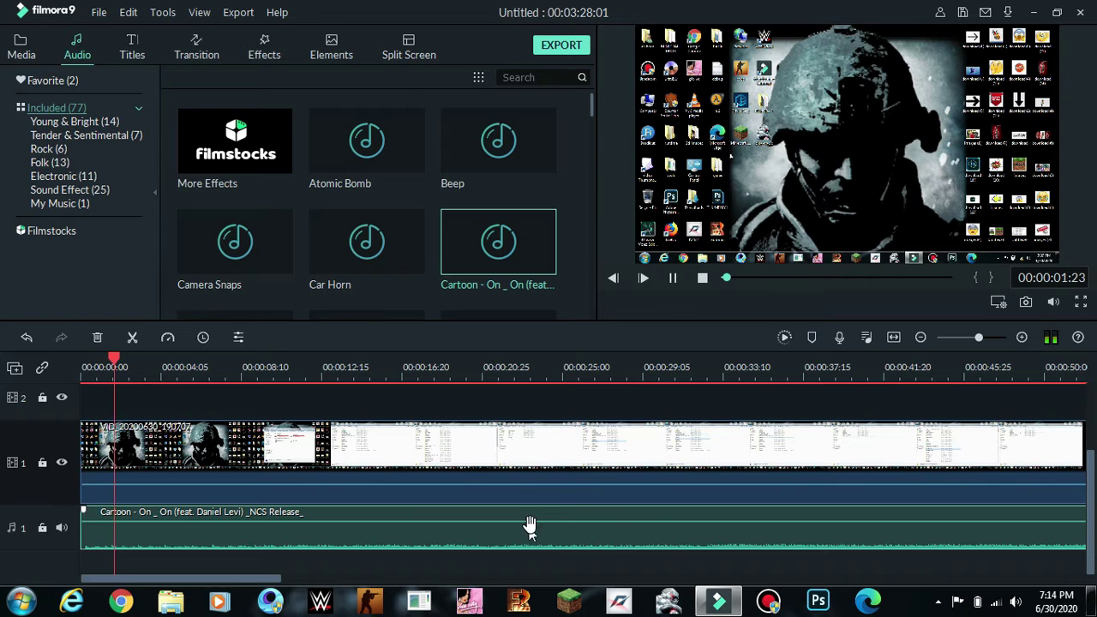
left_click_drag(530, 524, 531, 515)
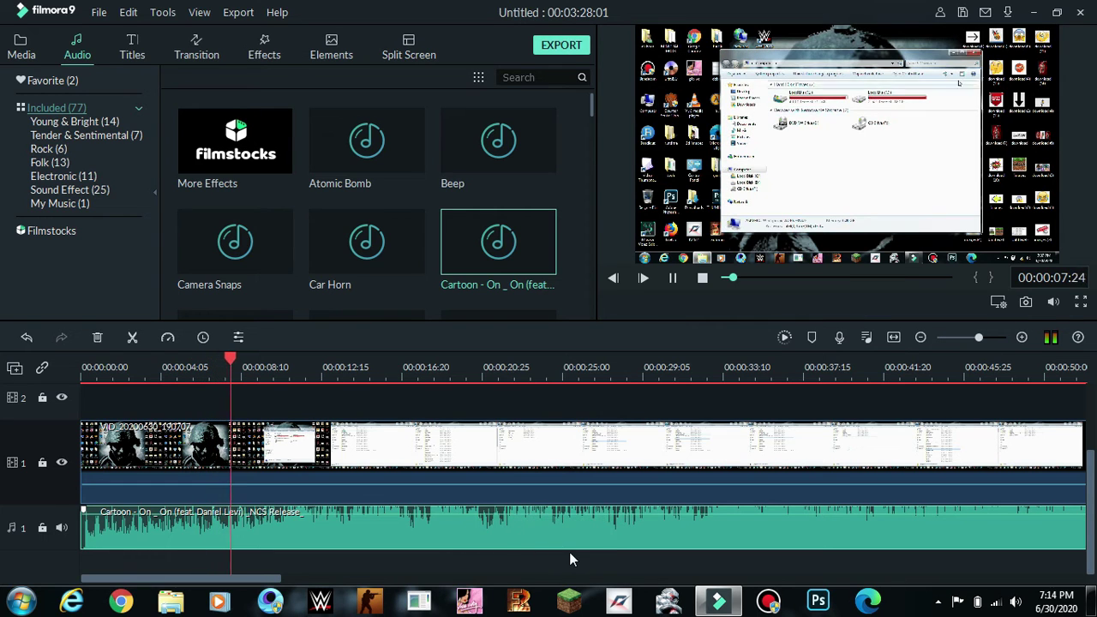
mouse_move(675, 497)
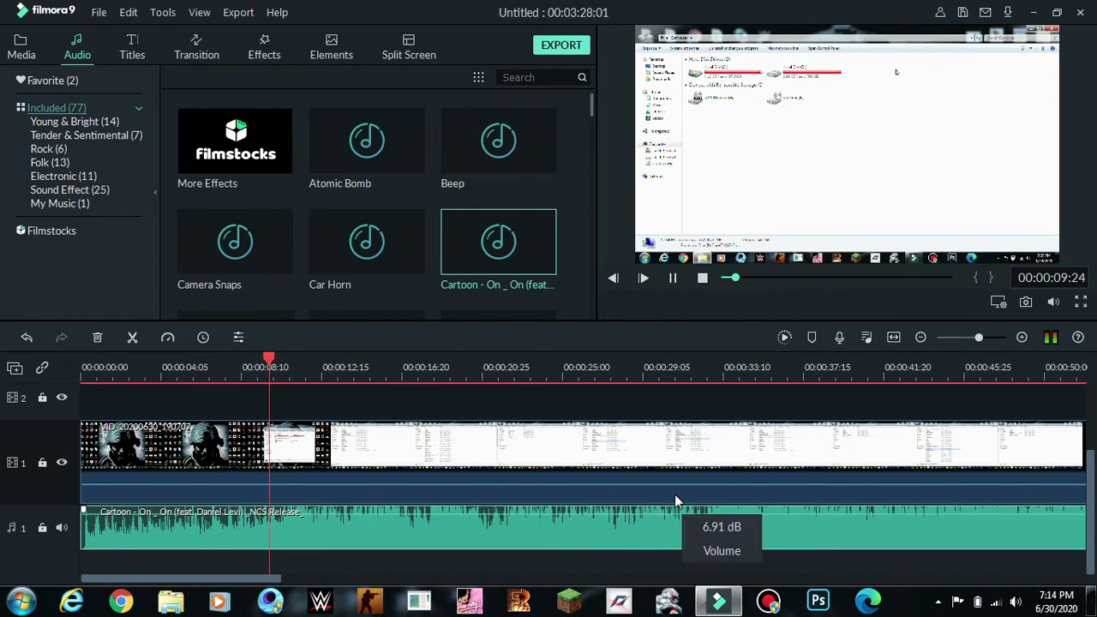
left_click_drag(674, 500, 674, 525)
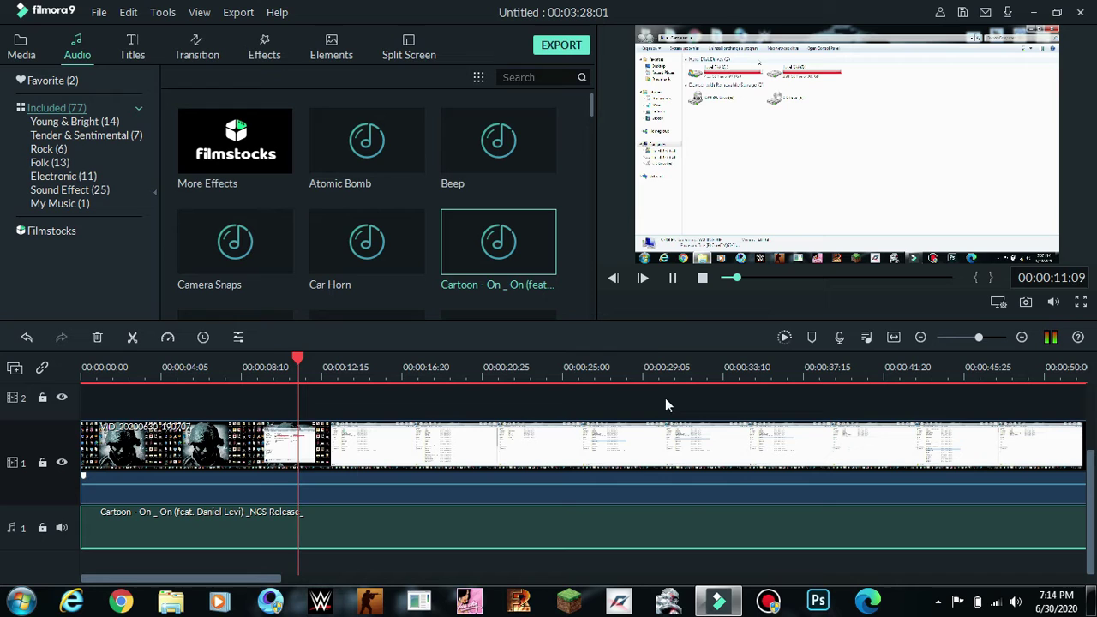
left_click(674, 277)
- Delete the song from audio track 1
right_click(415, 526)
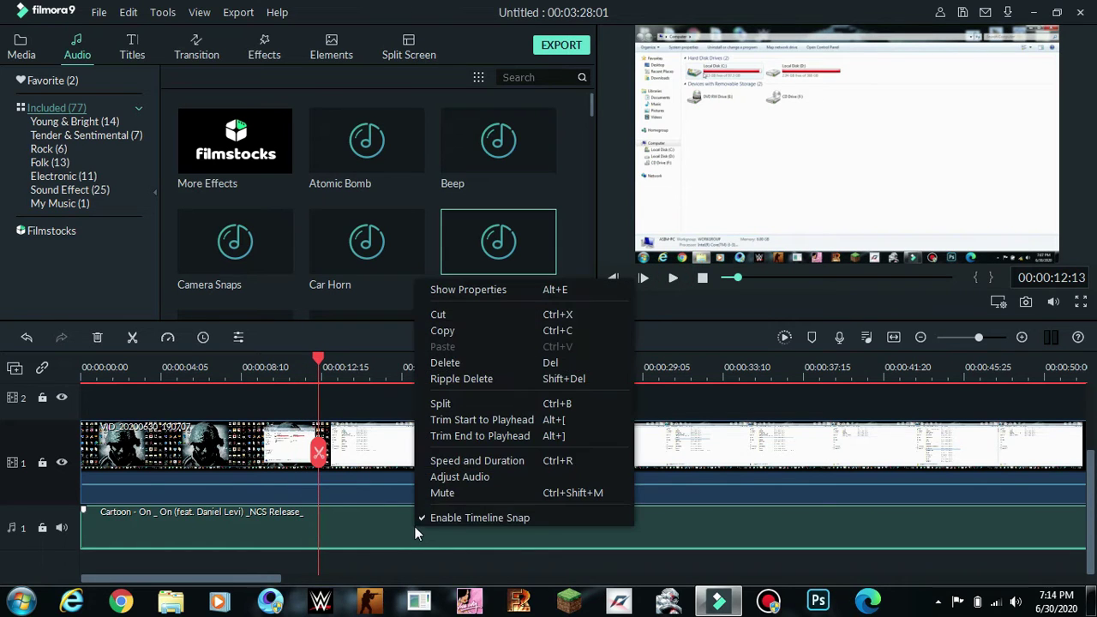
left_click(449, 362)
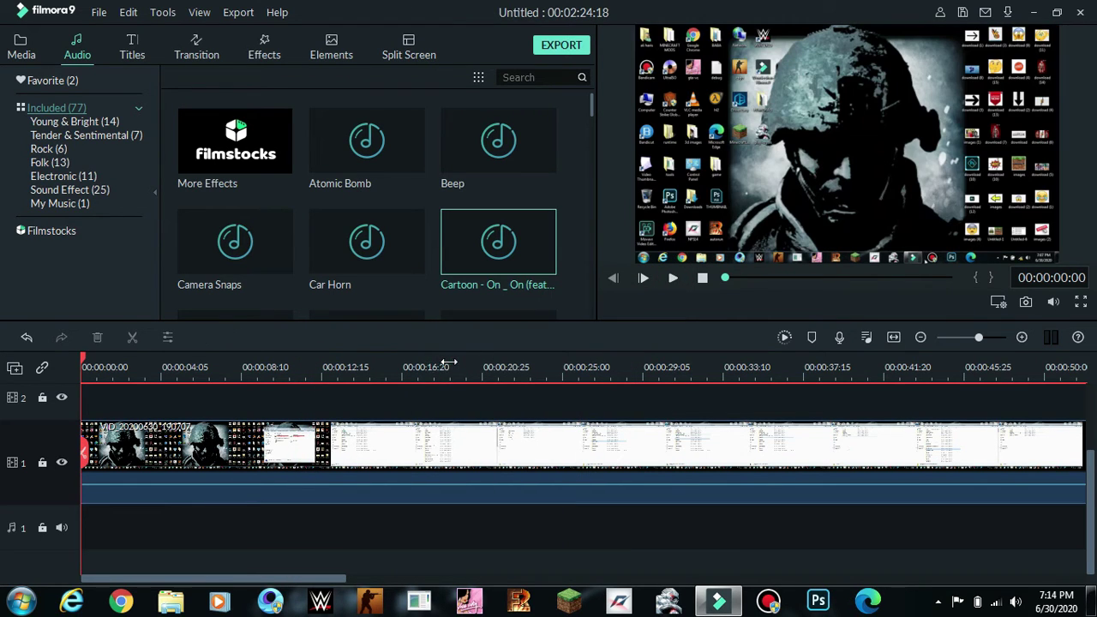
left_click(1093, 600)
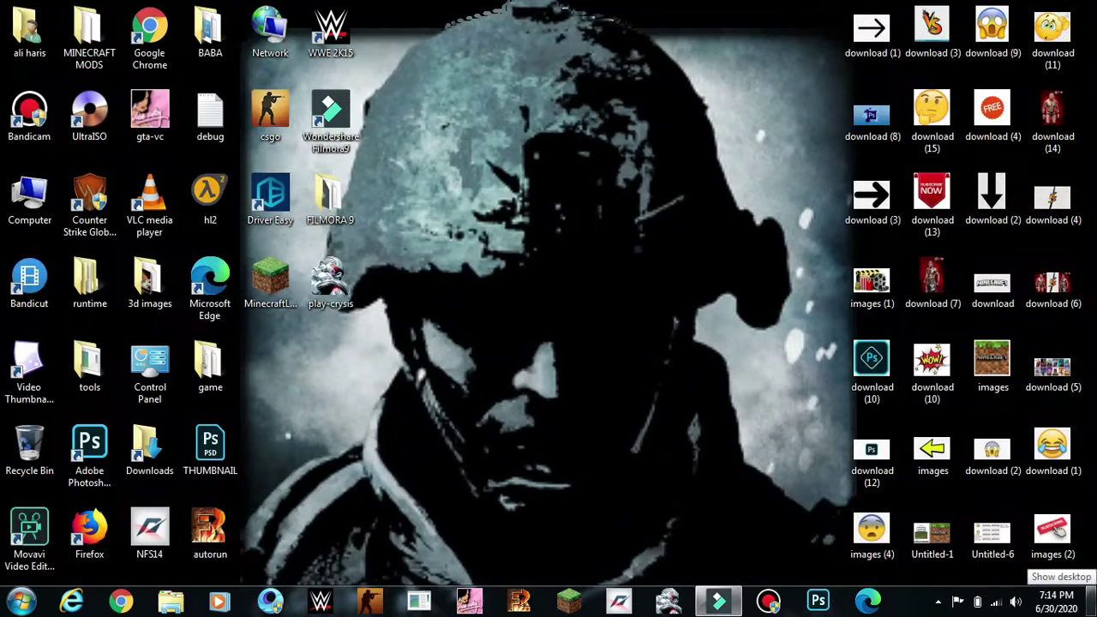
left_click(720, 600)
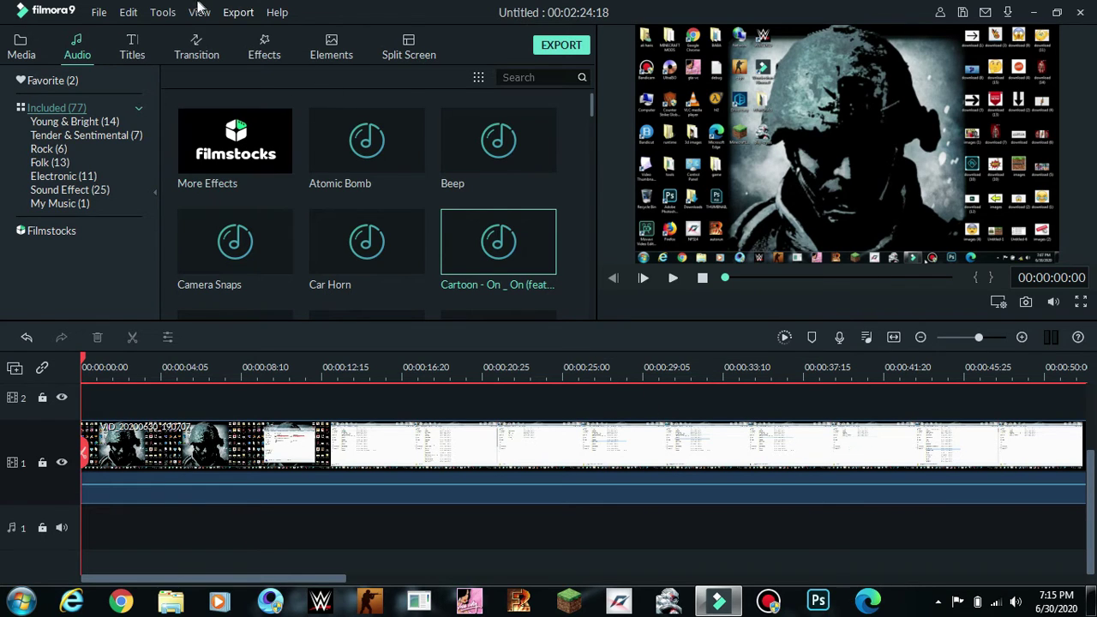
- Add the Lower Third 3 title from the favorite titles to video track 2, starting at about 4.5 seconds
left_click(144, 55)
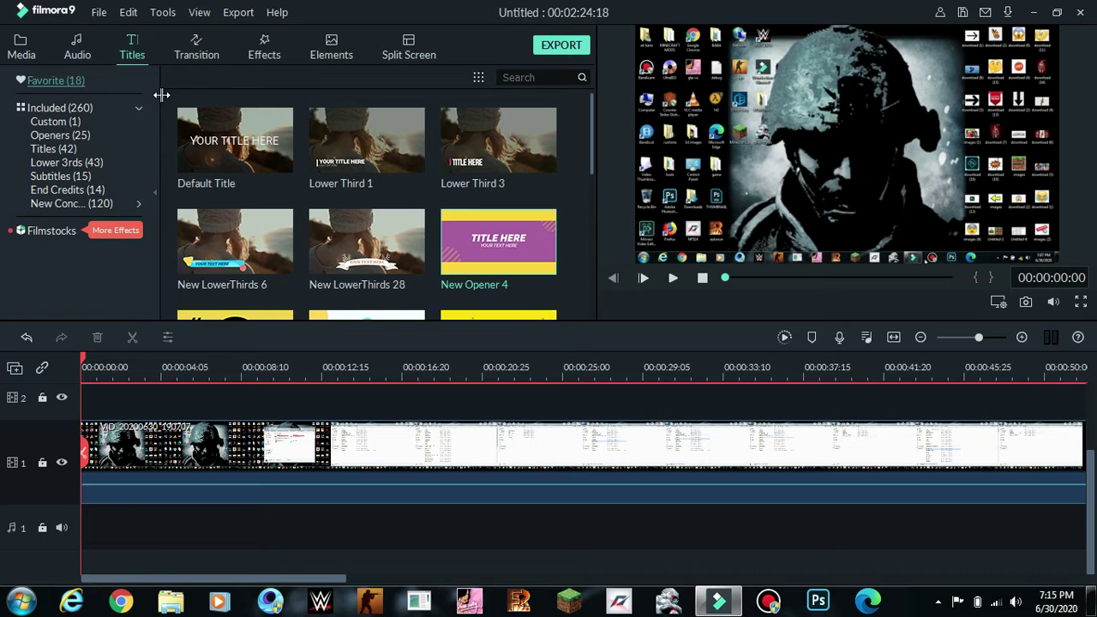
scroll(283, 197, "down", 5)
scroll(377, 257, "up", 5)
scroll(429, 238, "down", 3)
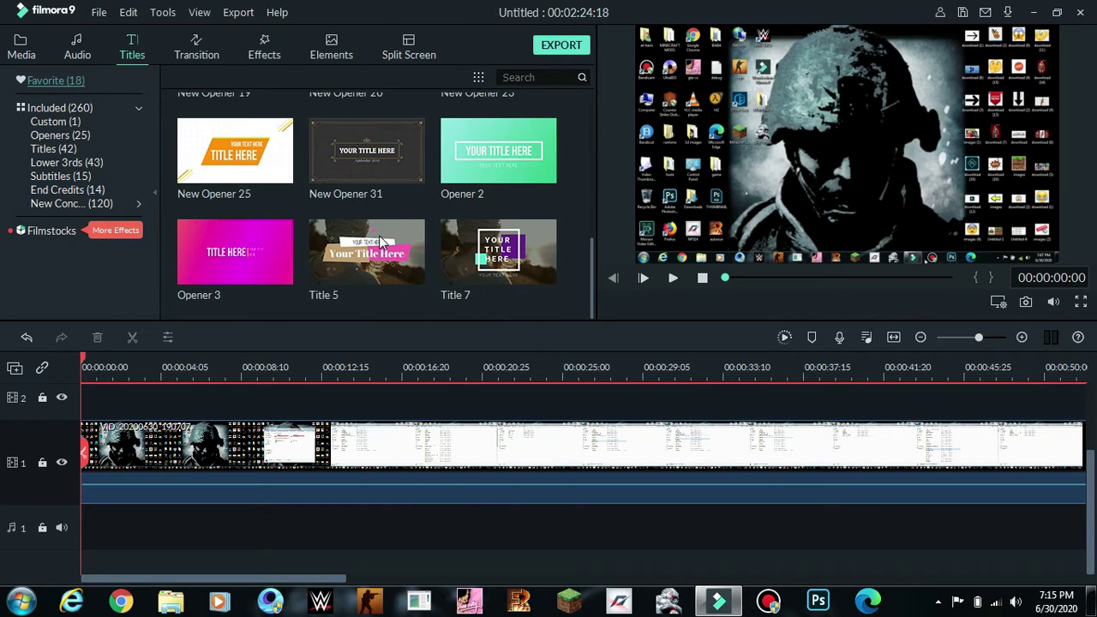
scroll(254, 180, "up", 3)
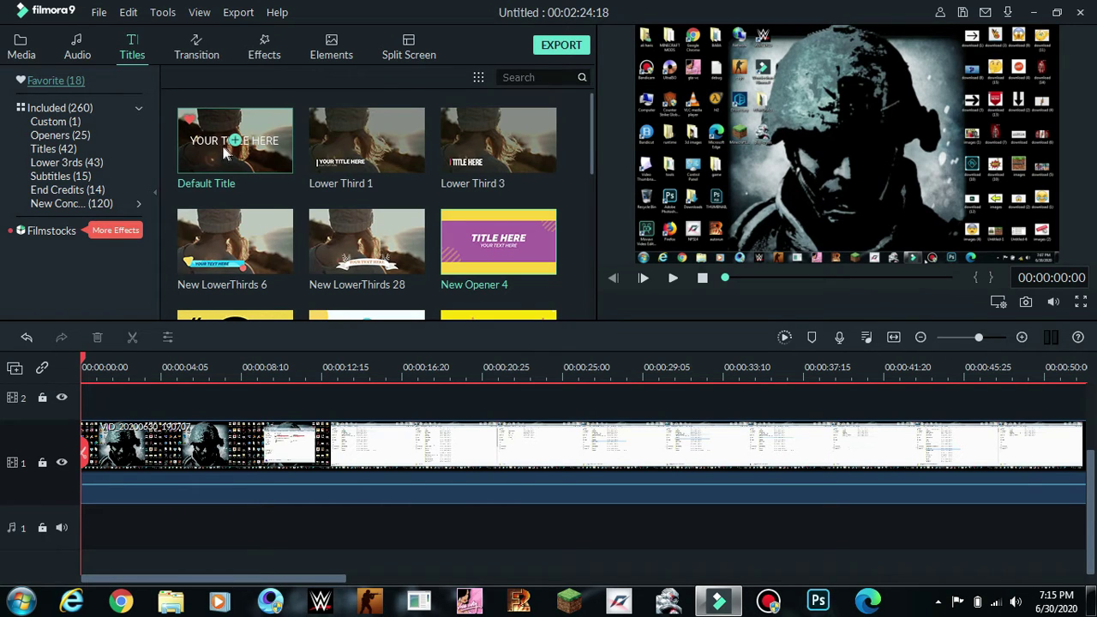
left_click_drag(223, 145, 311, 266)
scroll(271, 193, "down", 3)
scroll(269, 147, "up", 3)
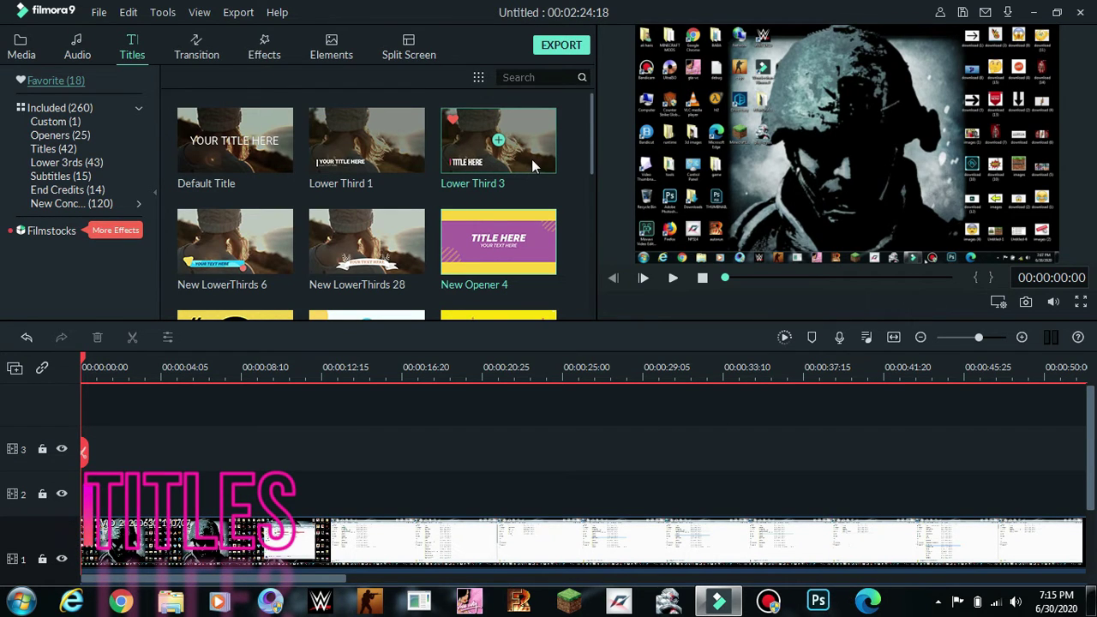
left_click_drag(532, 159, 218, 505)
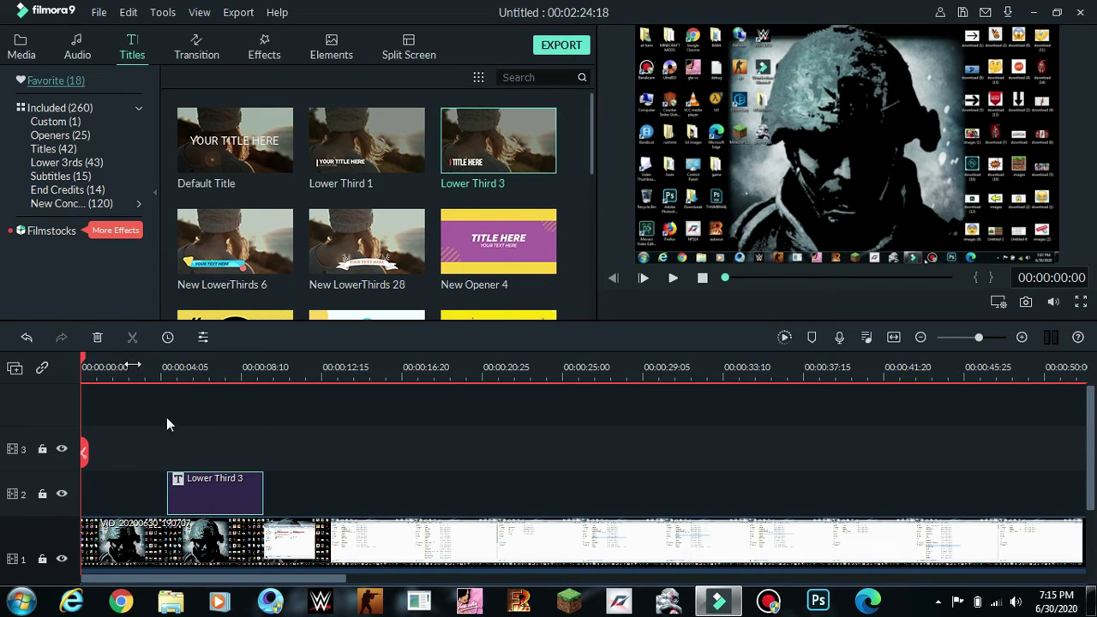
- Preview the Lower Third 3 title by playing the timeline from the title's start, and return the playhead to before it
left_click_drag(84, 361, 169, 362)
left_click(675, 280)
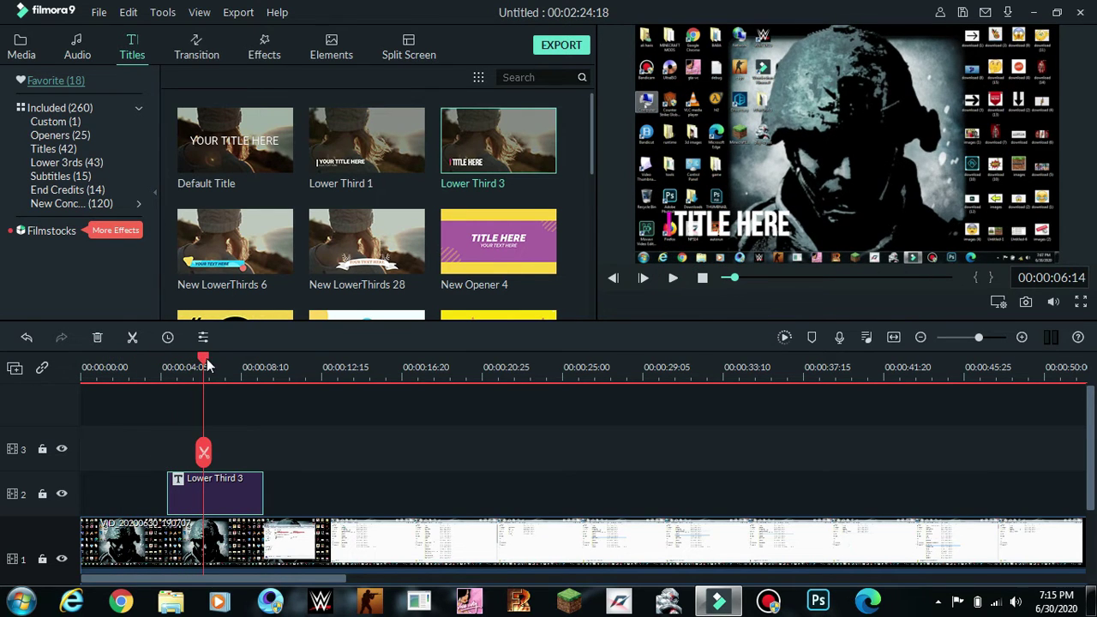
left_click_drag(206, 365, 141, 360)
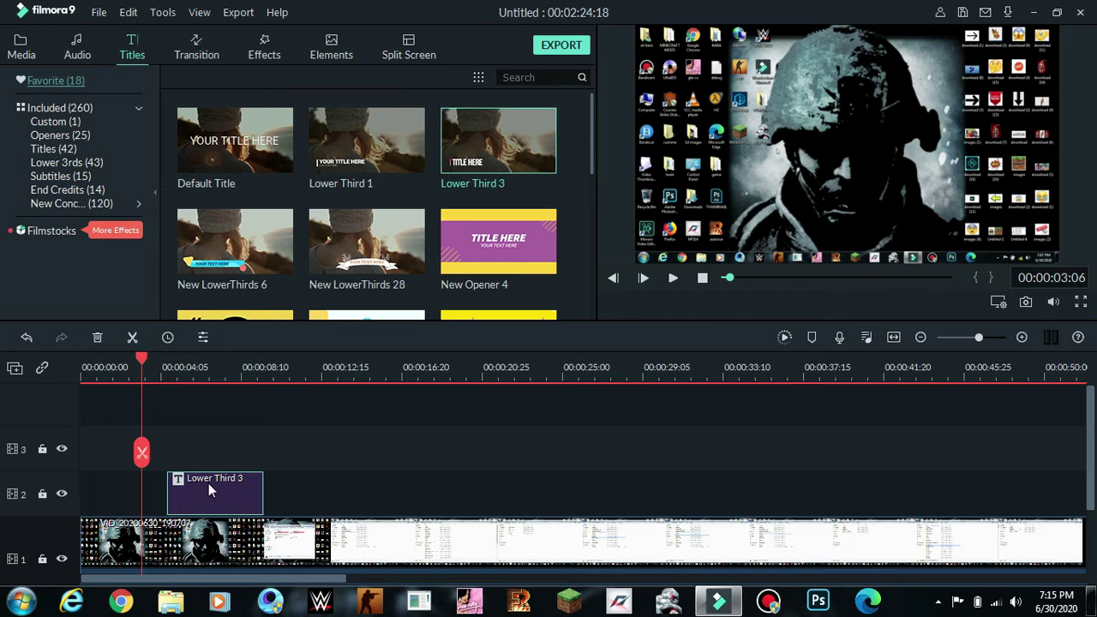
- Replace the placeholder text of the Lower Third 3 title on video track 2 with "Sample video"
double_click(209, 484)
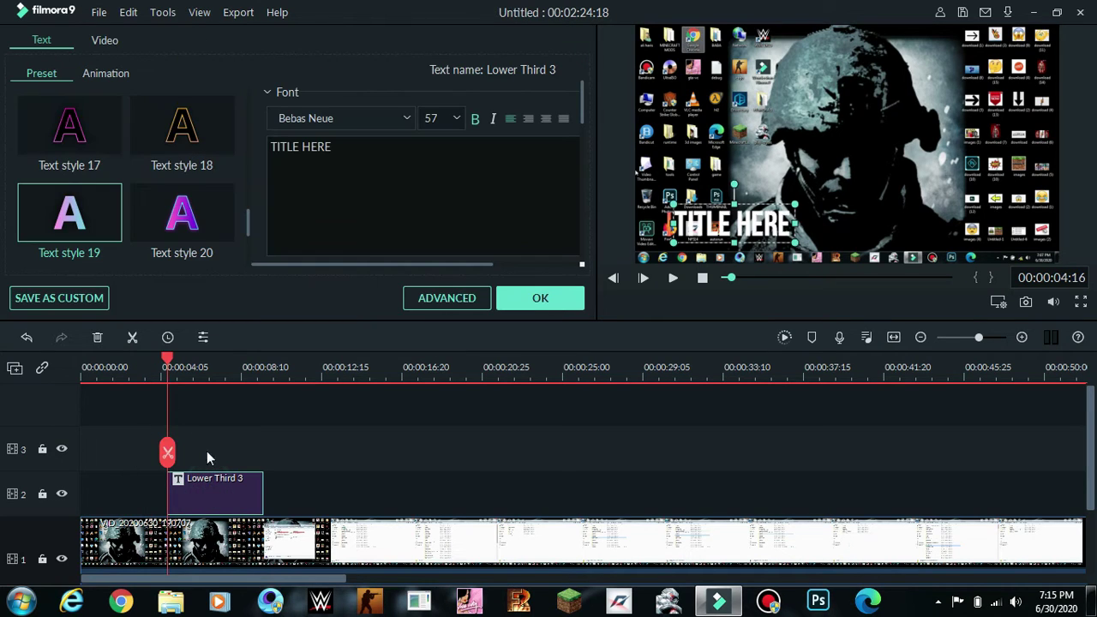
left_click(343, 145)
key("ctrl+a")
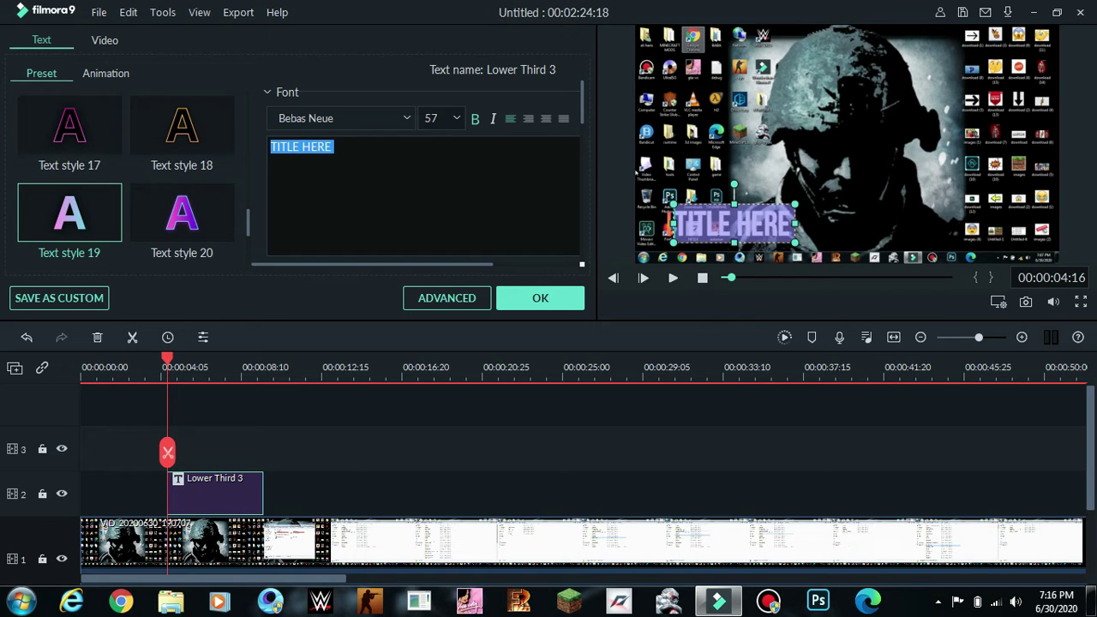
key("BackSpace")
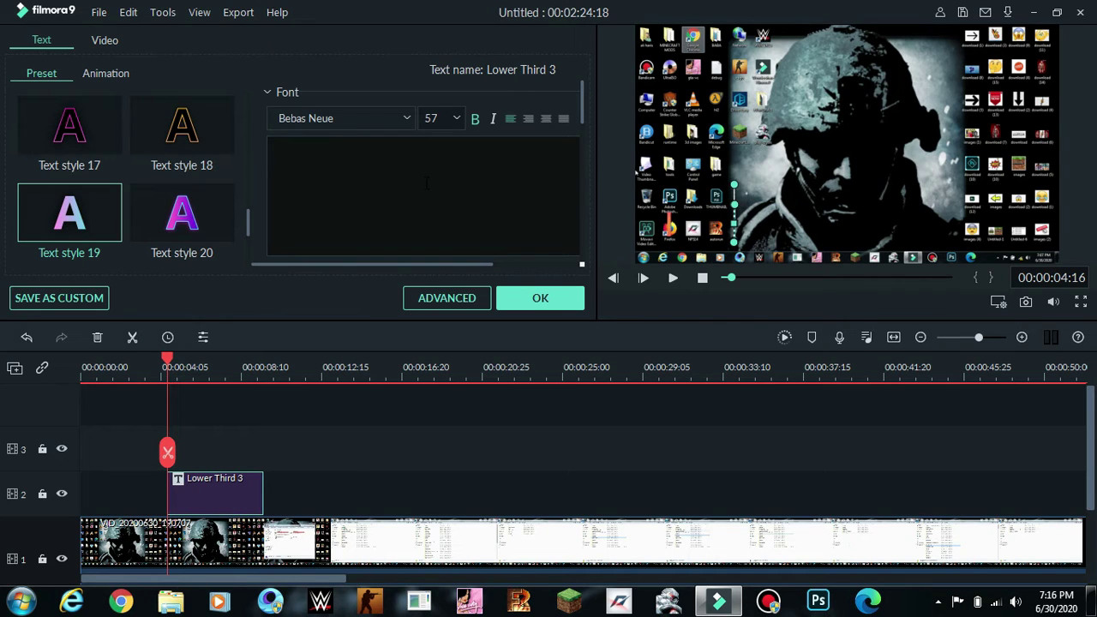
type("Sampl")
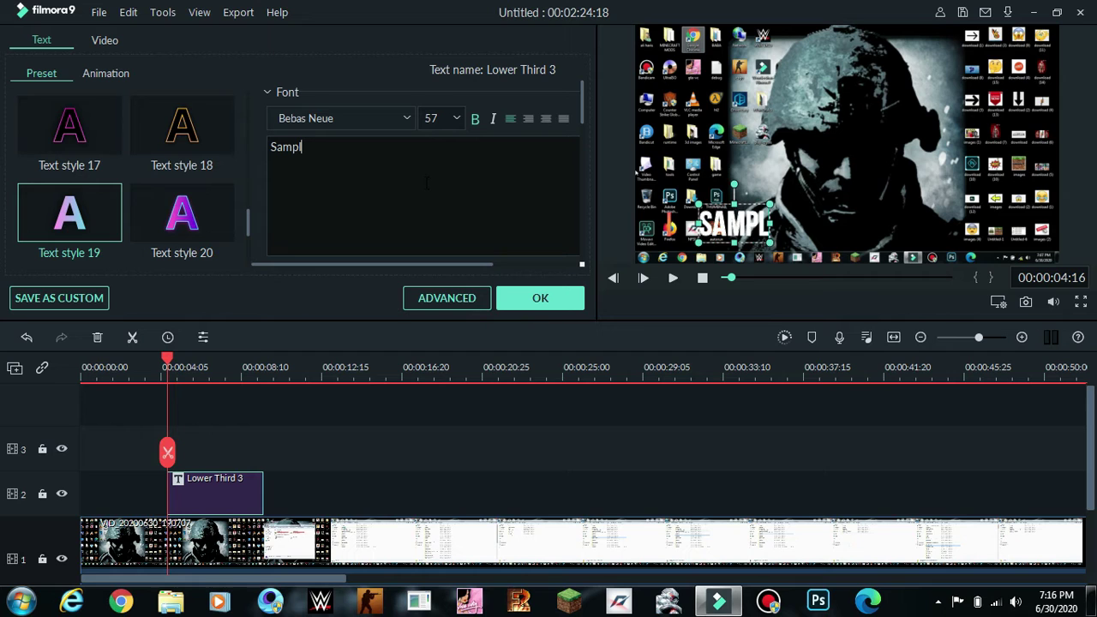
type("e video")
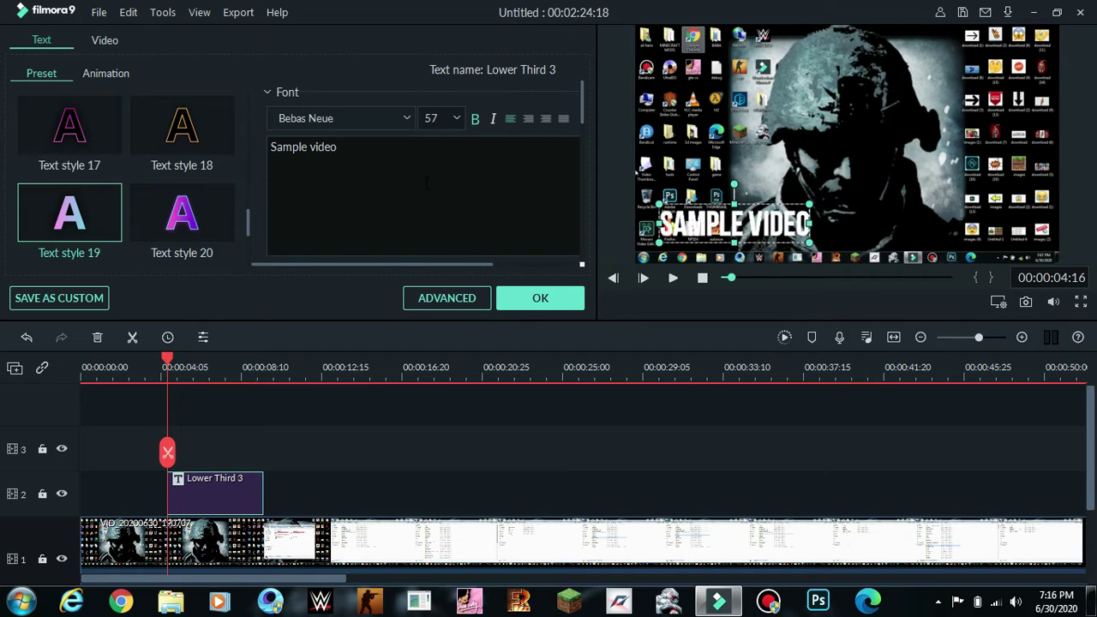
- Set the title's font to Impact and make the text italic
left_click(406, 119)
scroll(382, 199, "down", 5)
scroll(380, 202, "down", 15)
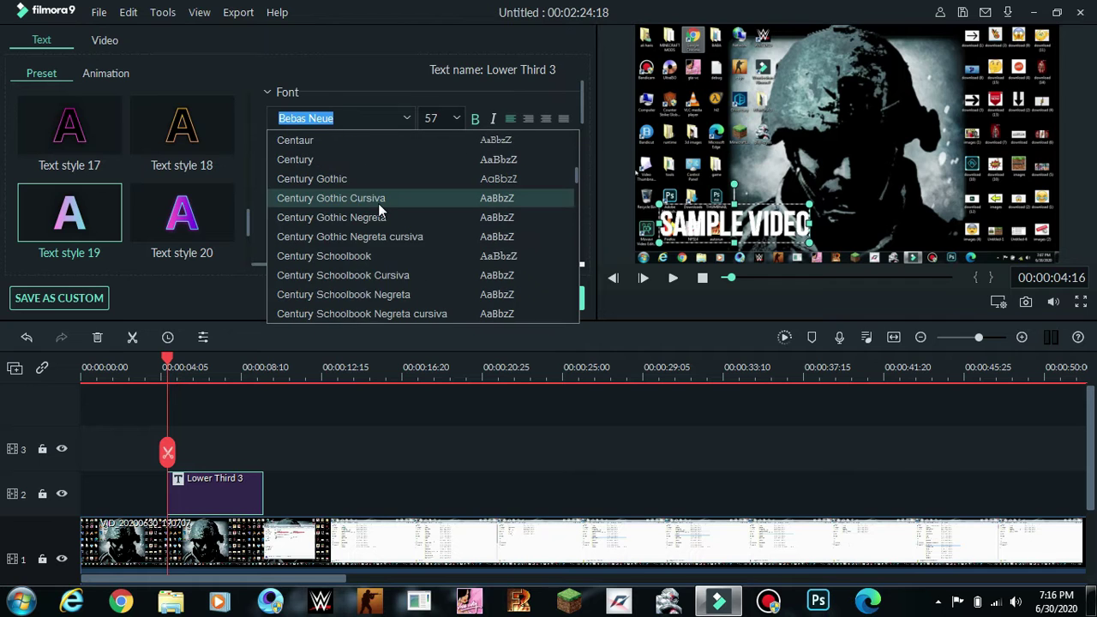
scroll(378, 203, "down", 15)
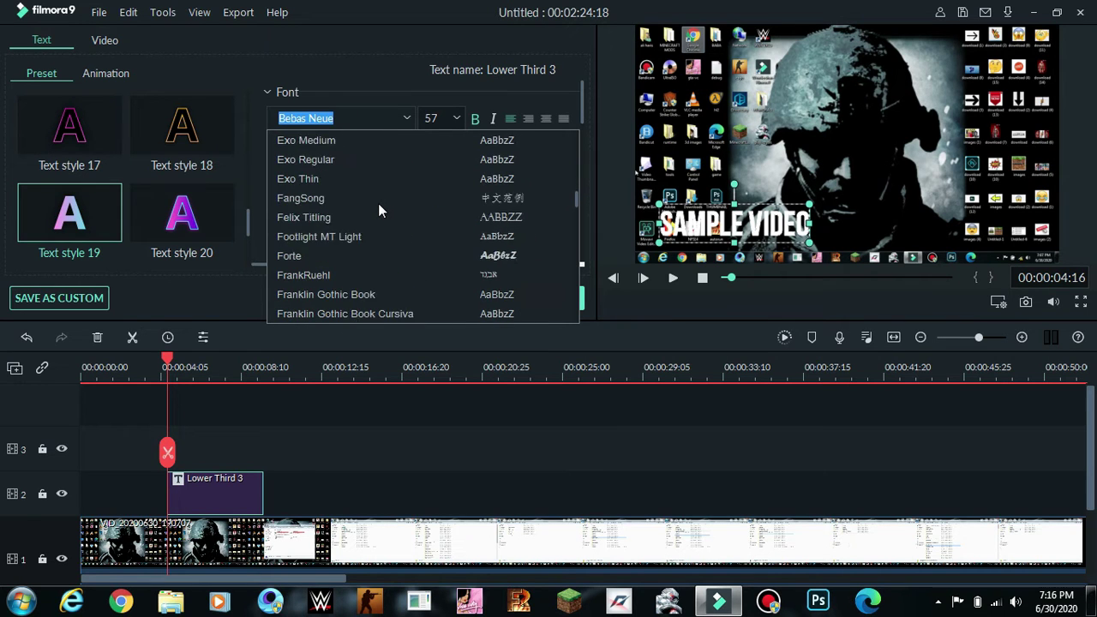
scroll(364, 197, "down", 7)
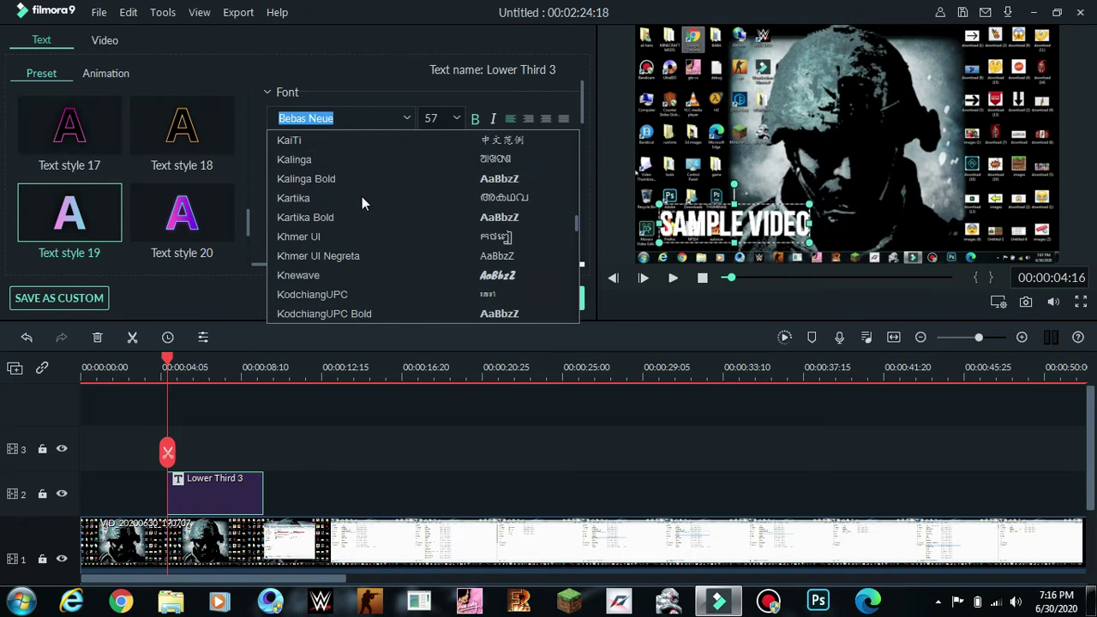
scroll(362, 195, "up", 4)
scroll(361, 196, "up", 4)
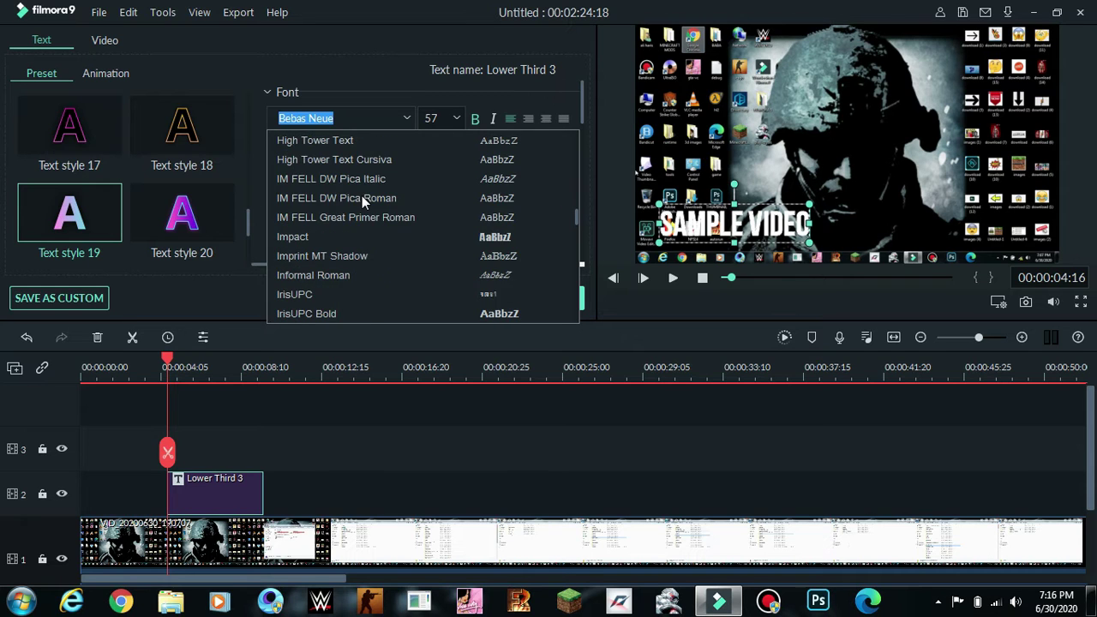
scroll(343, 223, "down", 1)
left_click(302, 236)
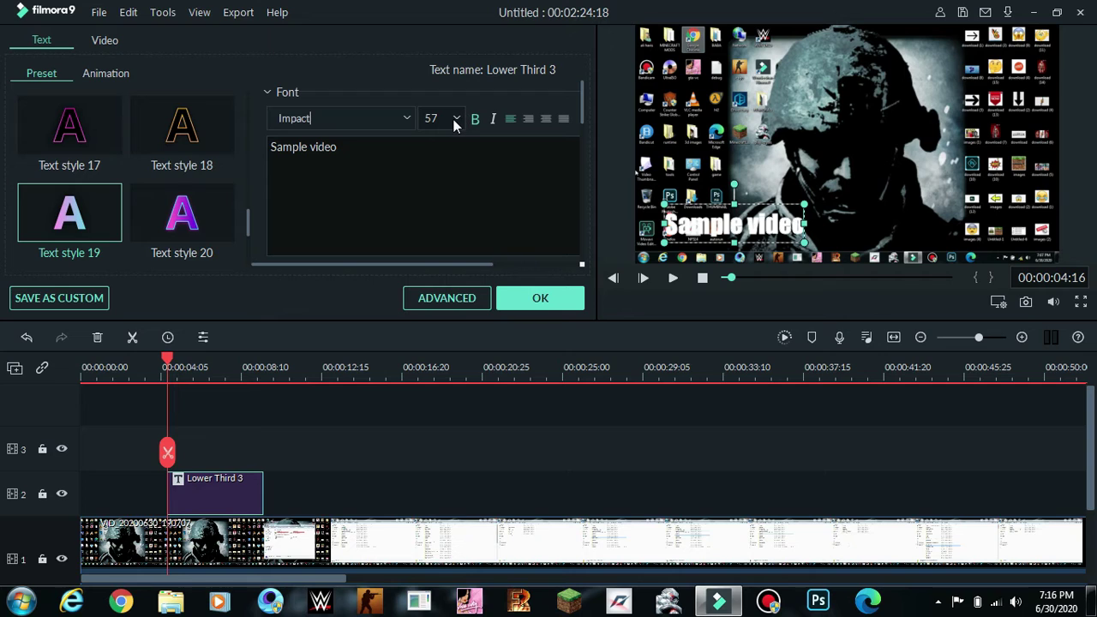
left_click(493, 119)
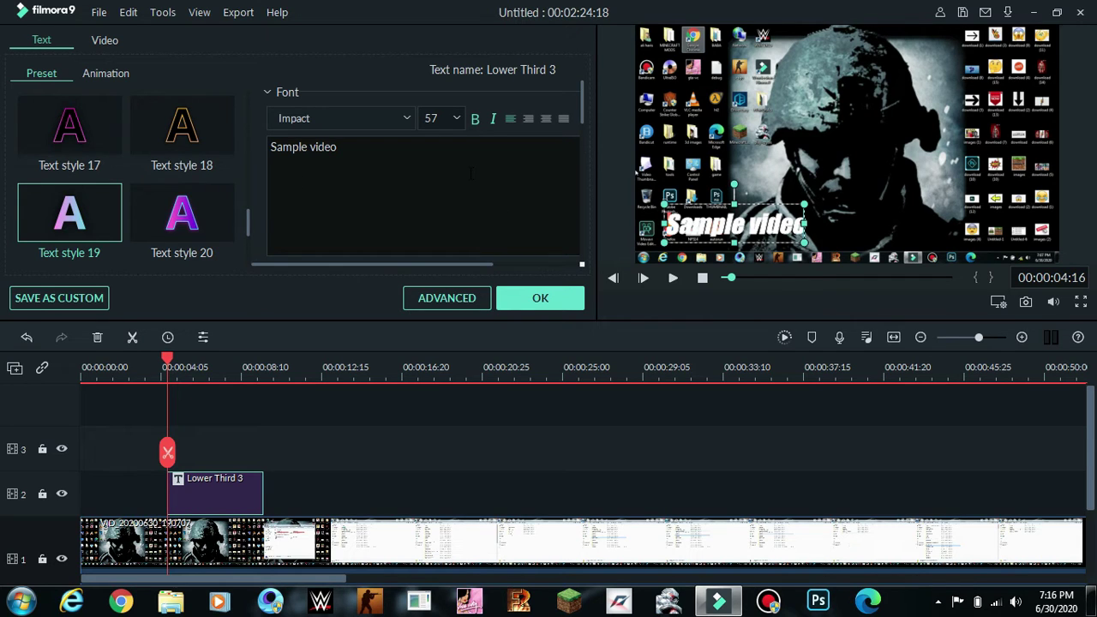
- Try a crimson text color on the title, change it to light yellow-green and accept the title settings
scroll(470, 174, "down", 5)
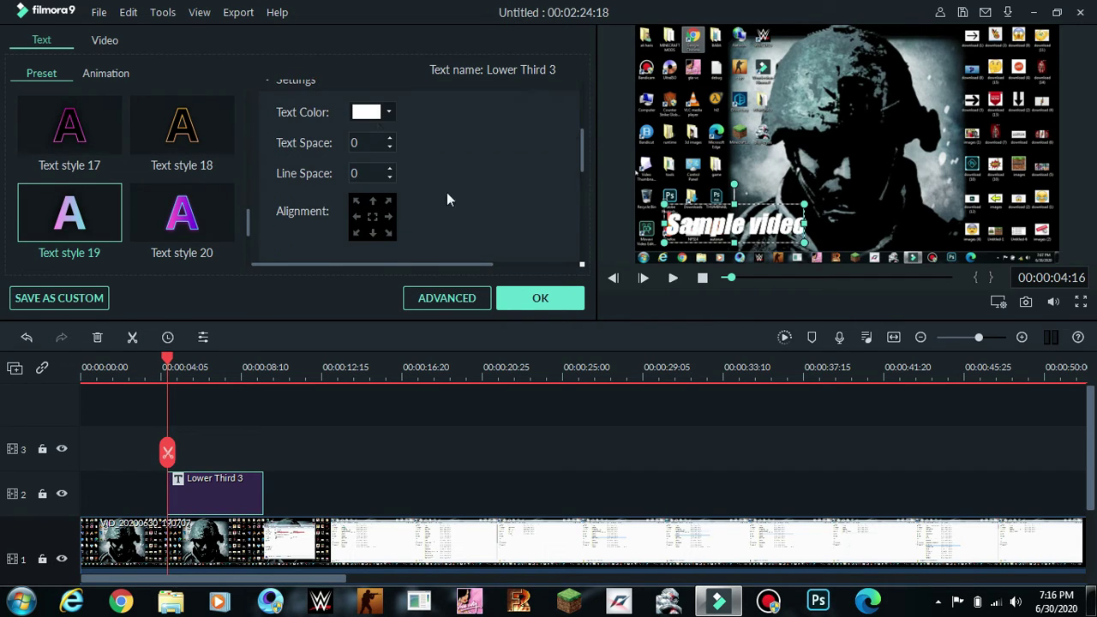
left_click(364, 114)
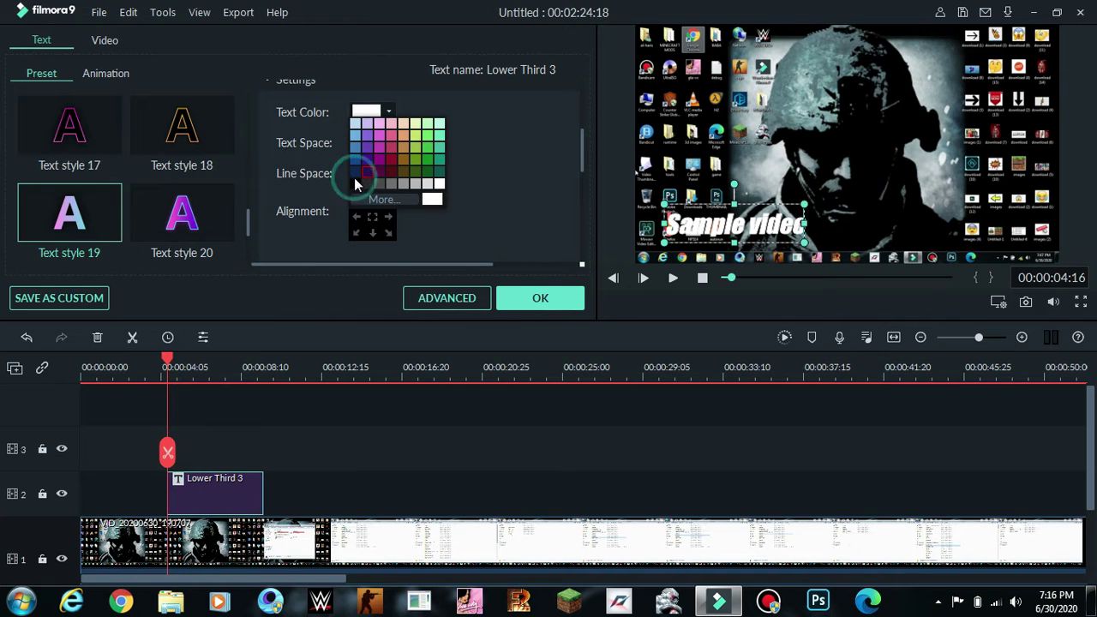
left_click(409, 158)
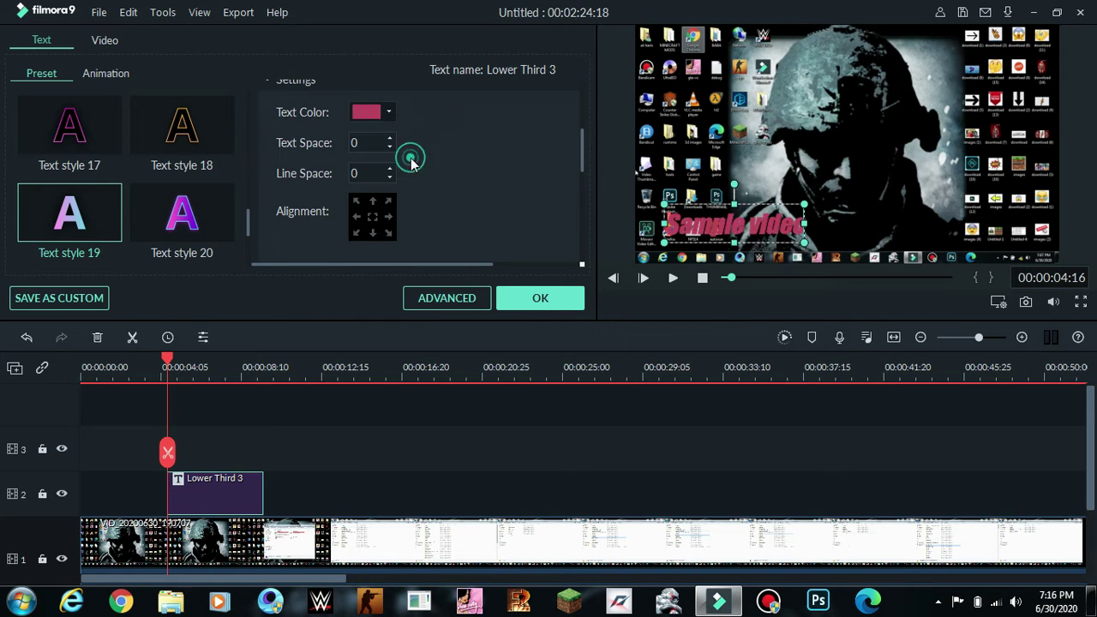
left_click(357, 110)
left_click(370, 112)
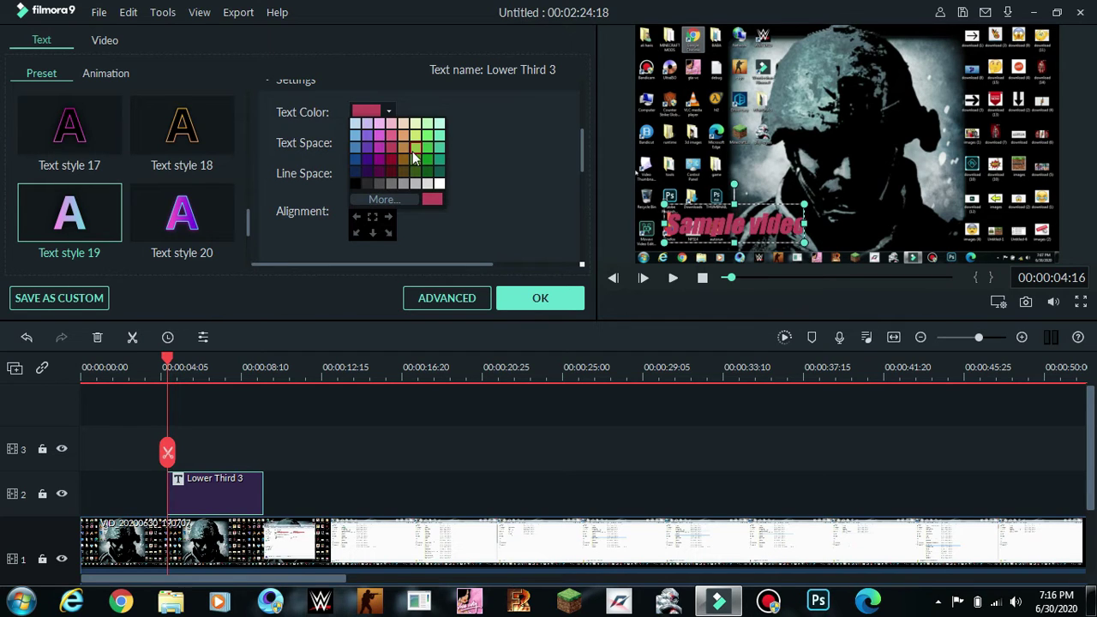
left_click(414, 136)
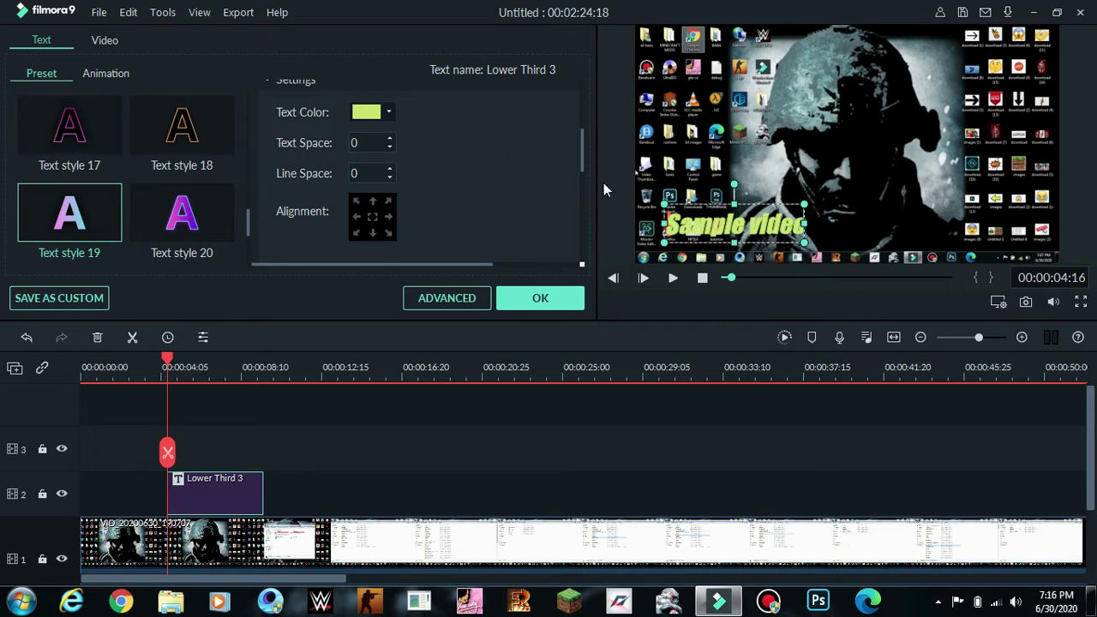
left_click(534, 299)
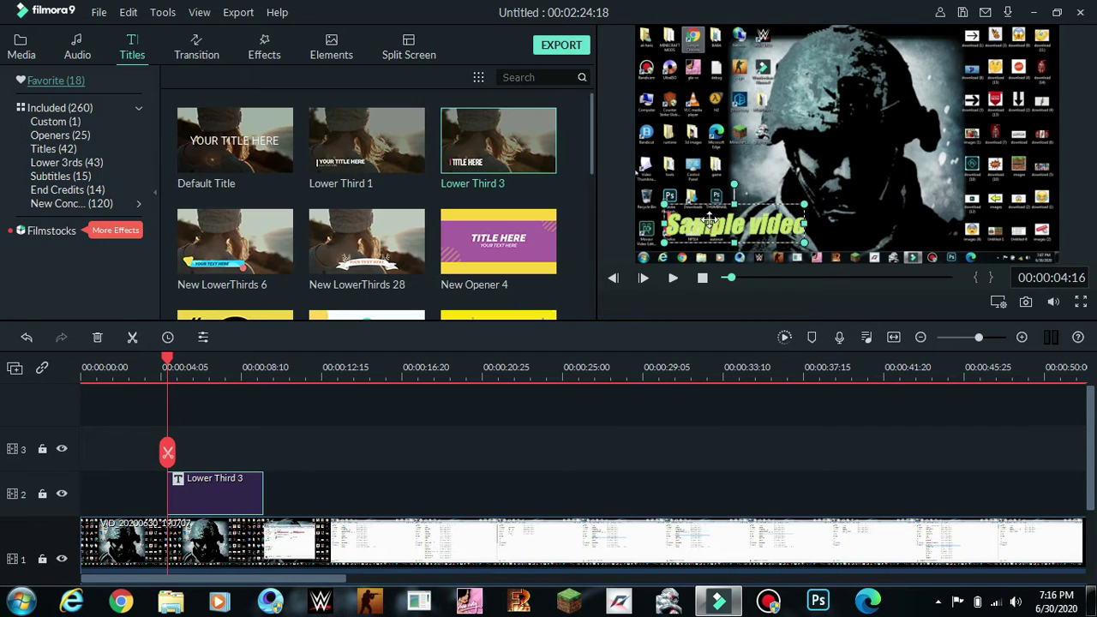
- Nudge the "Sample video" title slightly to the right in the preview and apply the Text style 20 preset to it
left_click_drag(709, 220, 717, 222)
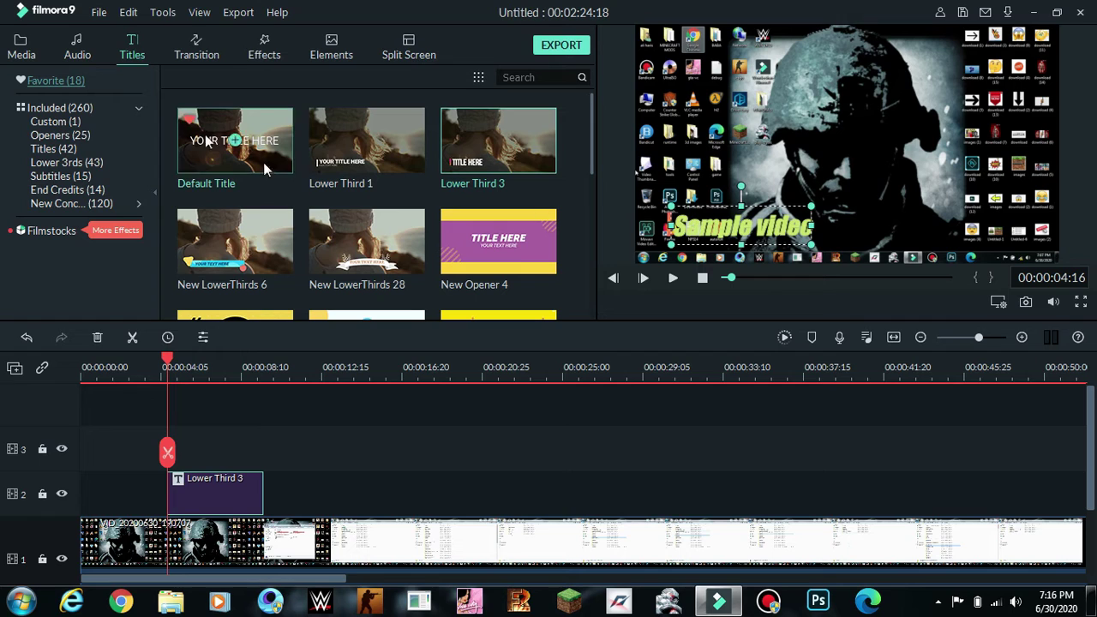
double_click(718, 226)
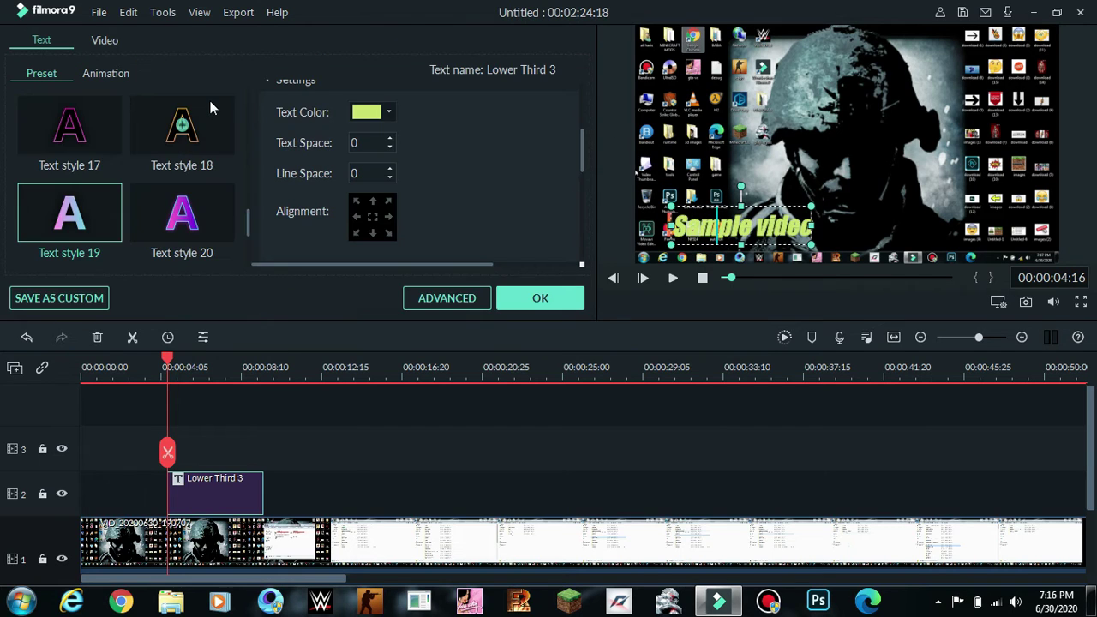
scroll(279, 154, "up", 3)
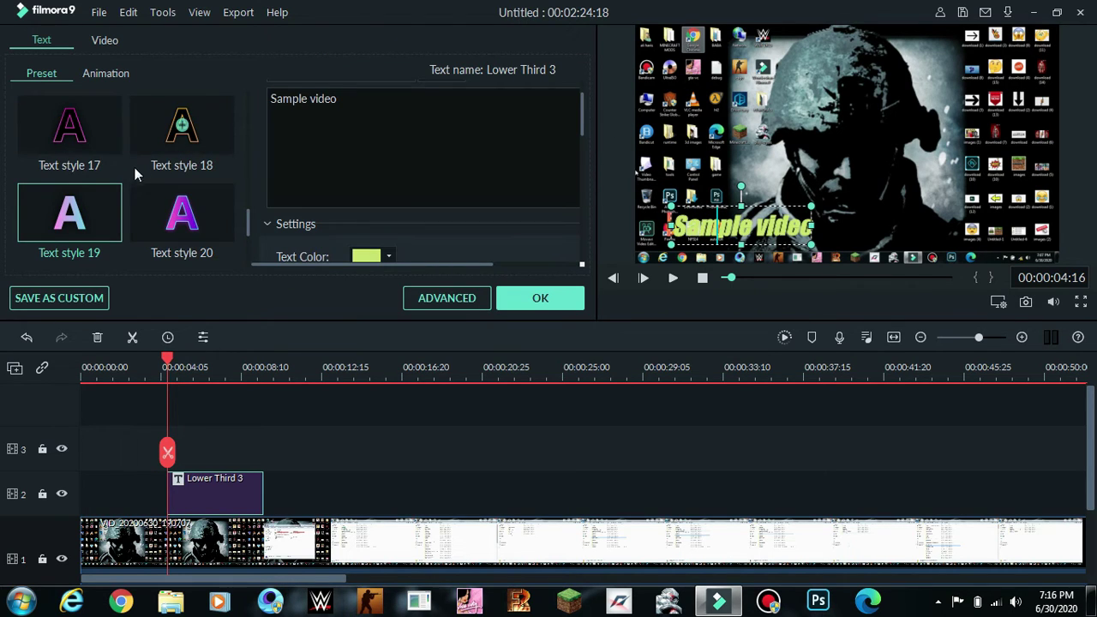
scroll(146, 165, "down", 2)
scroll(146, 169, "up", 2)
left_click(158, 210)
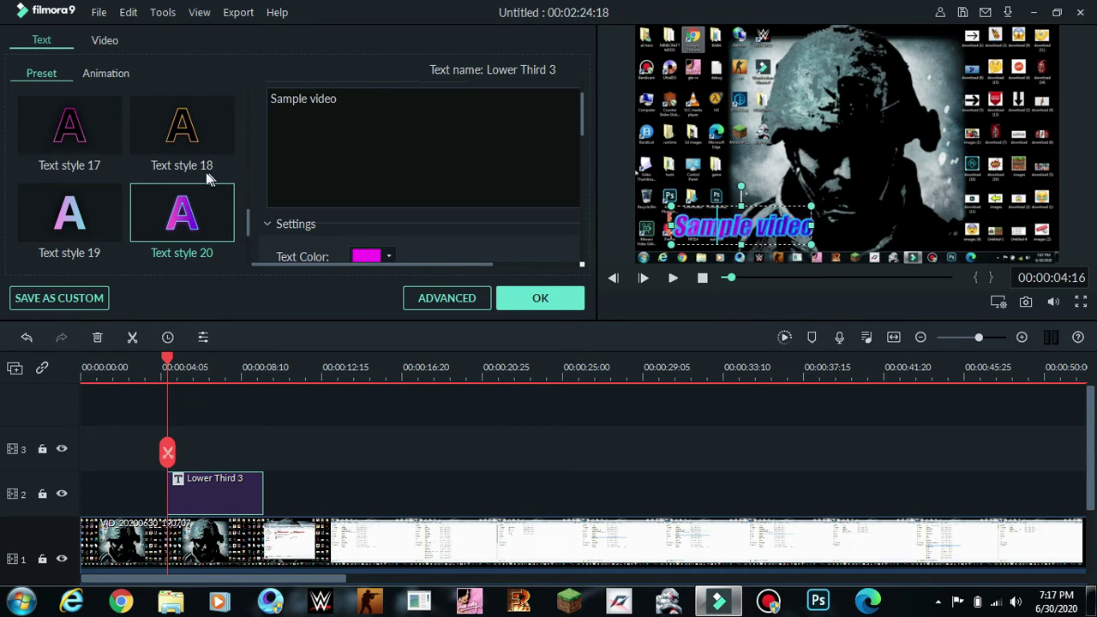
- Try the String Blur, RichTick, Random and Random 2 text animations on the title
scroll(205, 172, "down", 2)
scroll(145, 154, "up", 5)
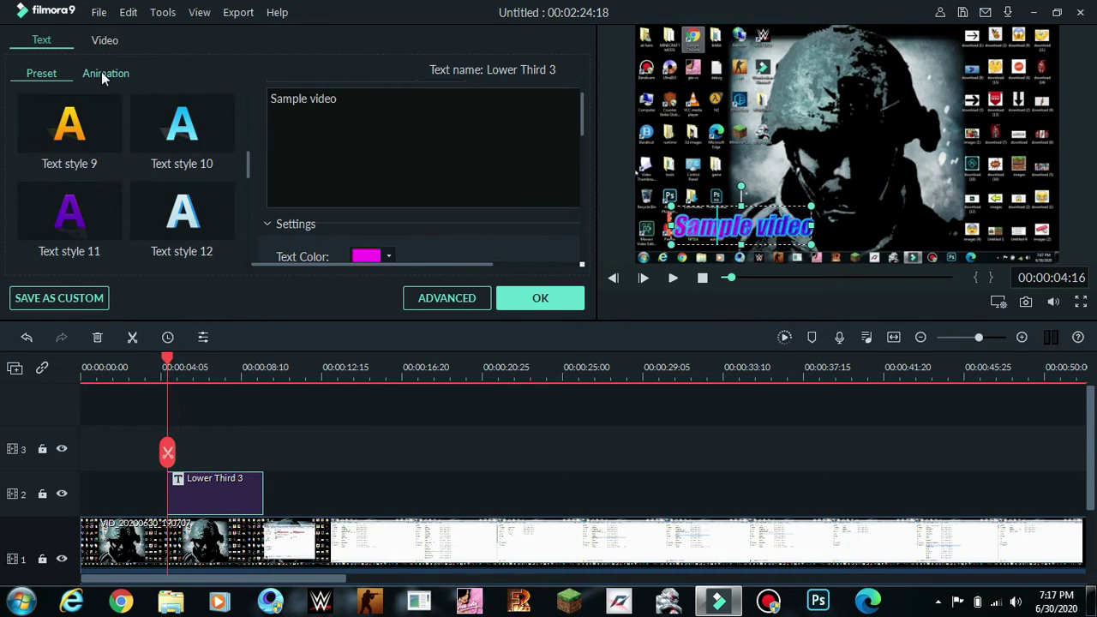
left_click(101, 73)
left_click(43, 73)
left_click(95, 75)
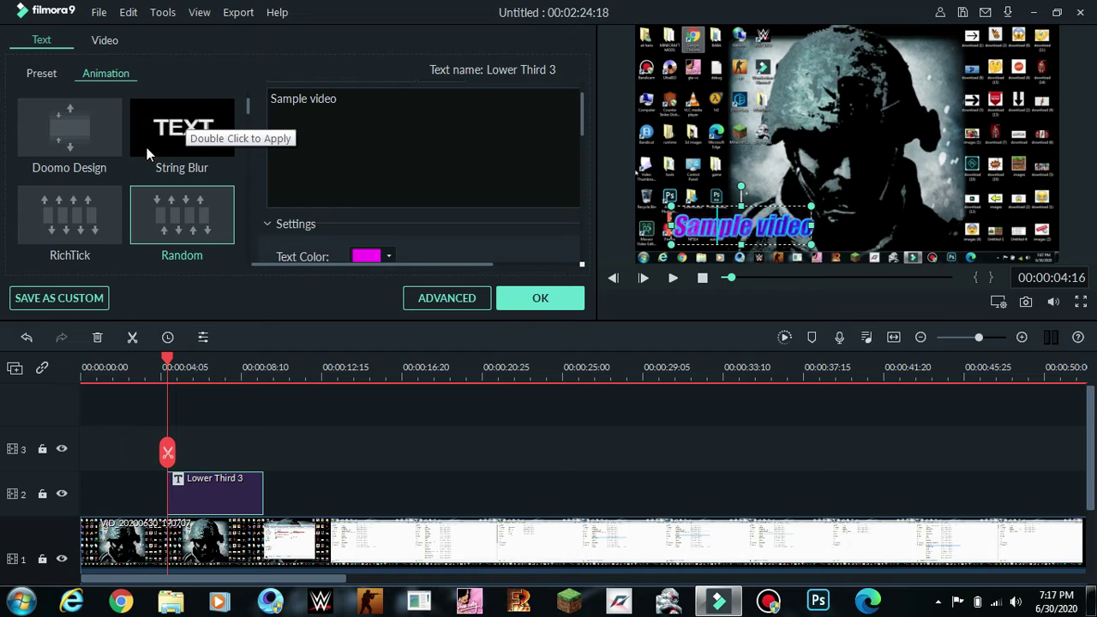
double_click(172, 148)
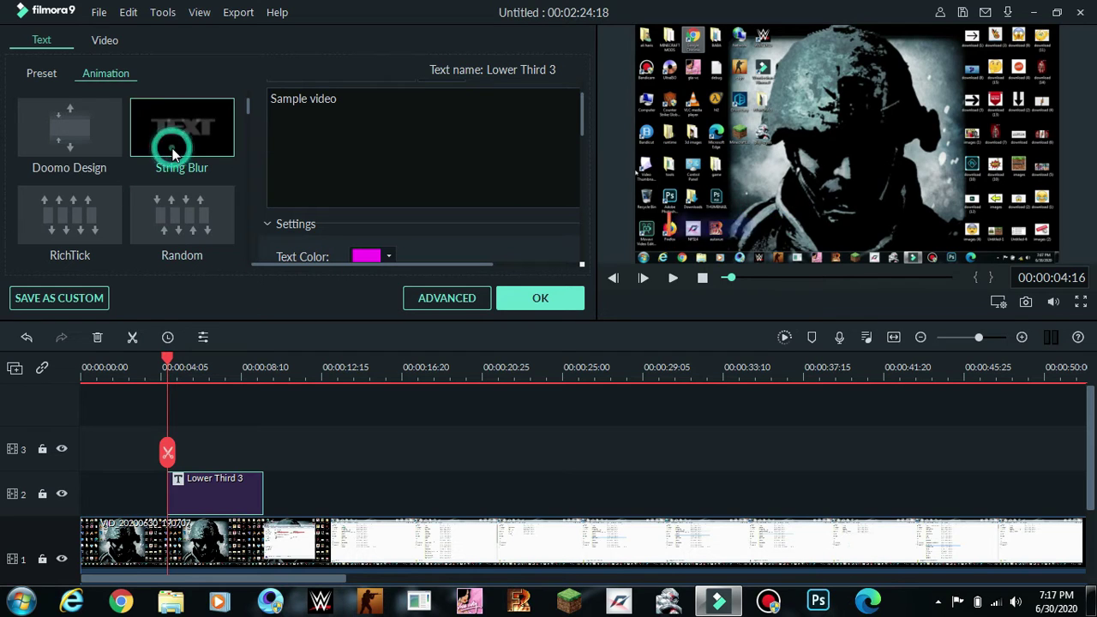
double_click(103, 213)
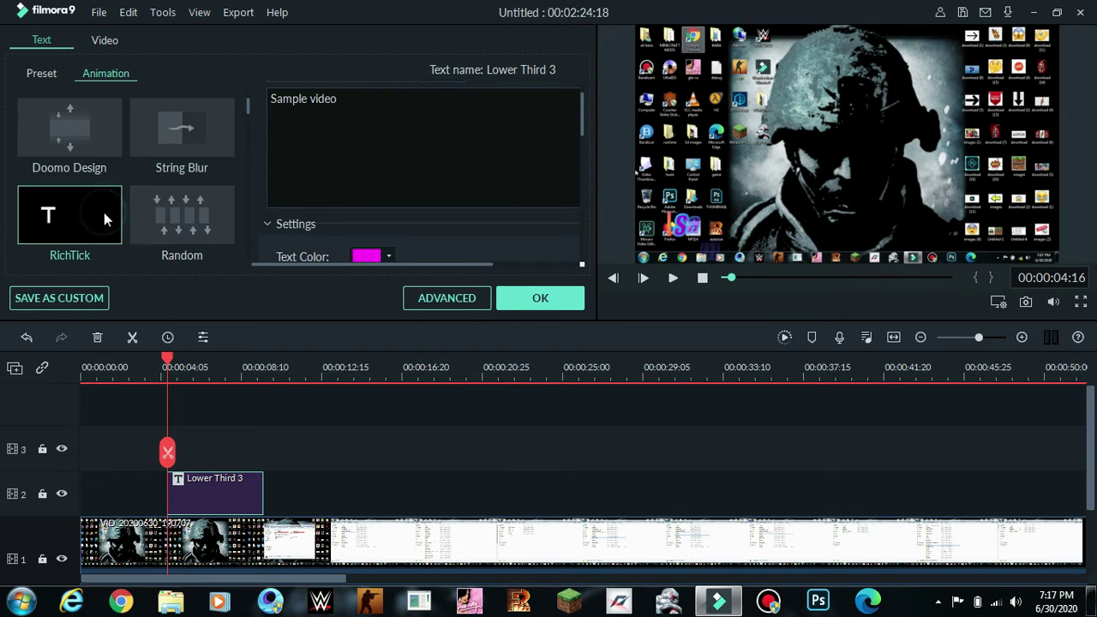
double_click(219, 222)
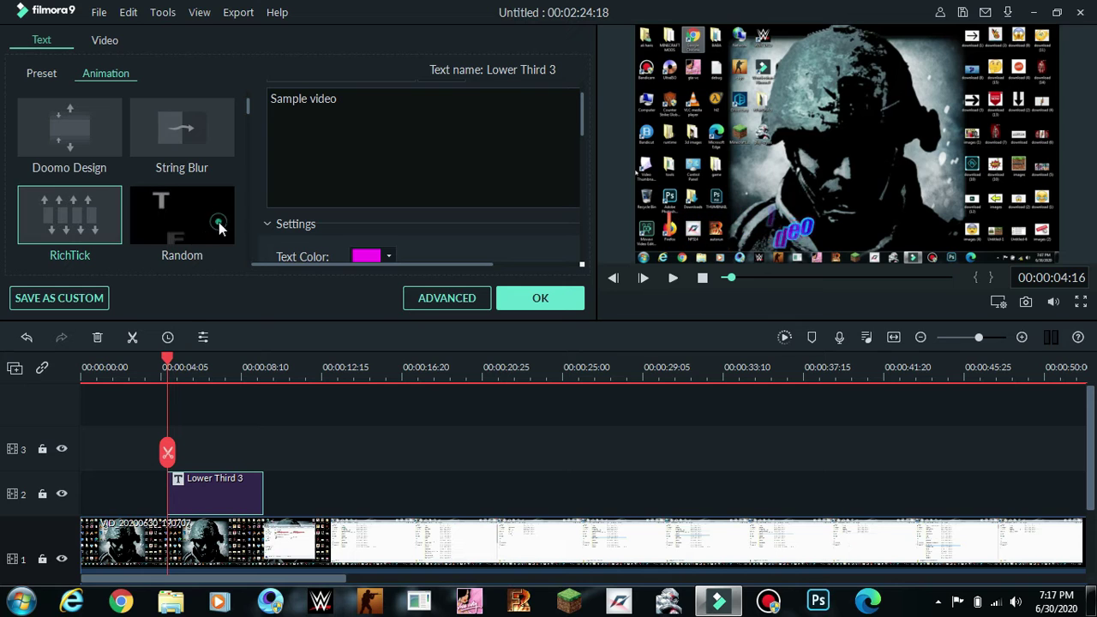
scroll(218, 223, "down", 2)
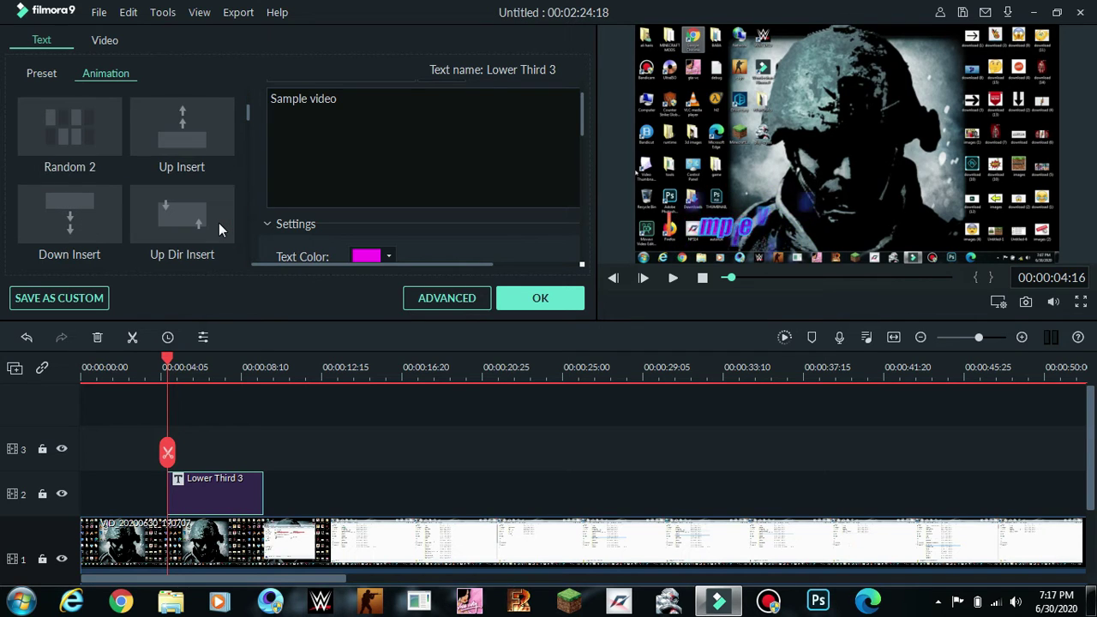
double_click(79, 146)
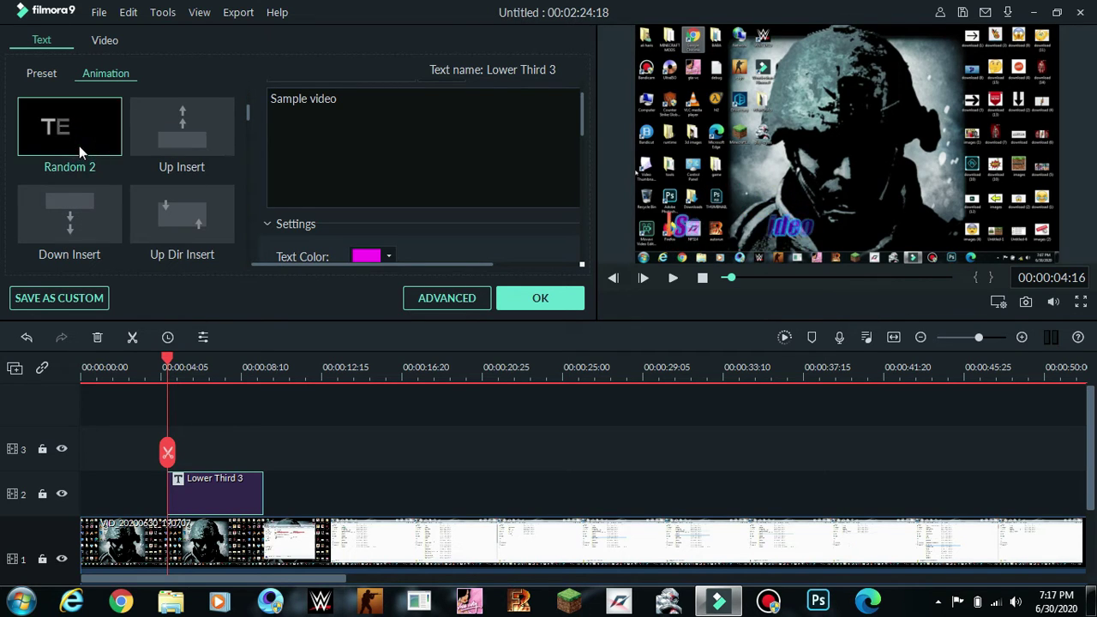
- Apply the Random text animation to the title and accept the title settings
scroll(124, 157, "up", 2)
double_click(156, 192)
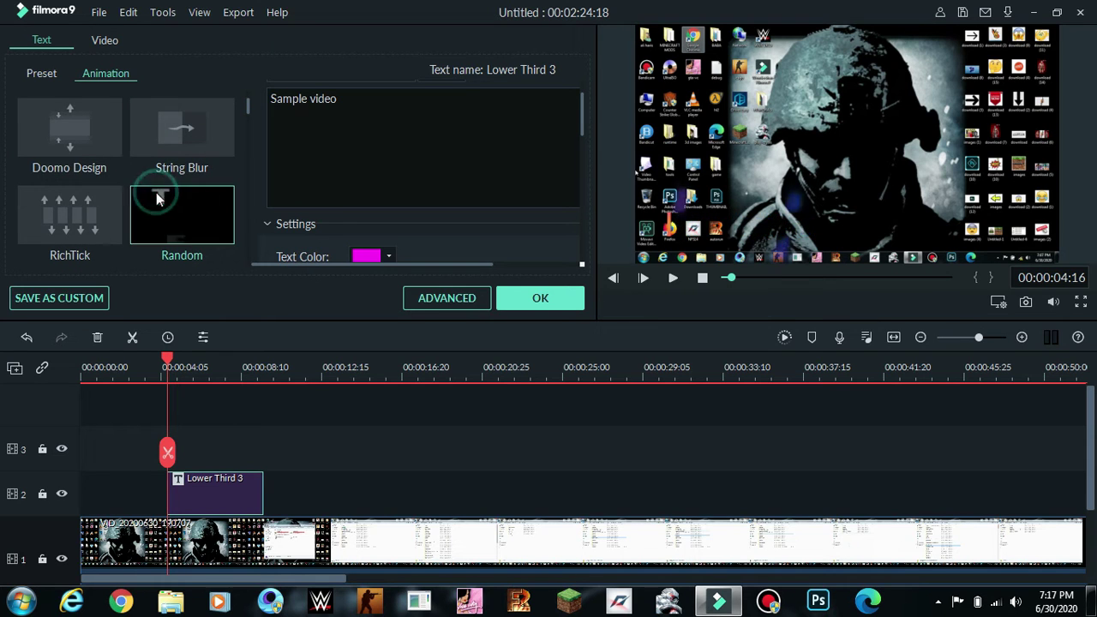
left_click(568, 299)
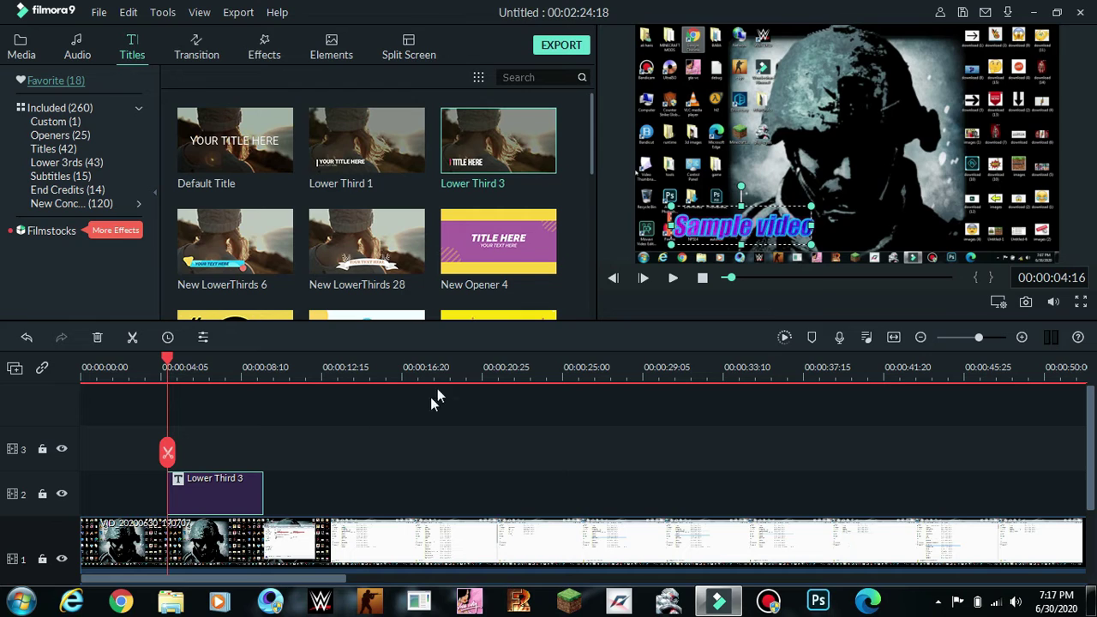
- Add the Red sample color to video track 3, directly above the Lower Third 3 title and aligned with its start
left_click(23, 44)
left_click(55, 127)
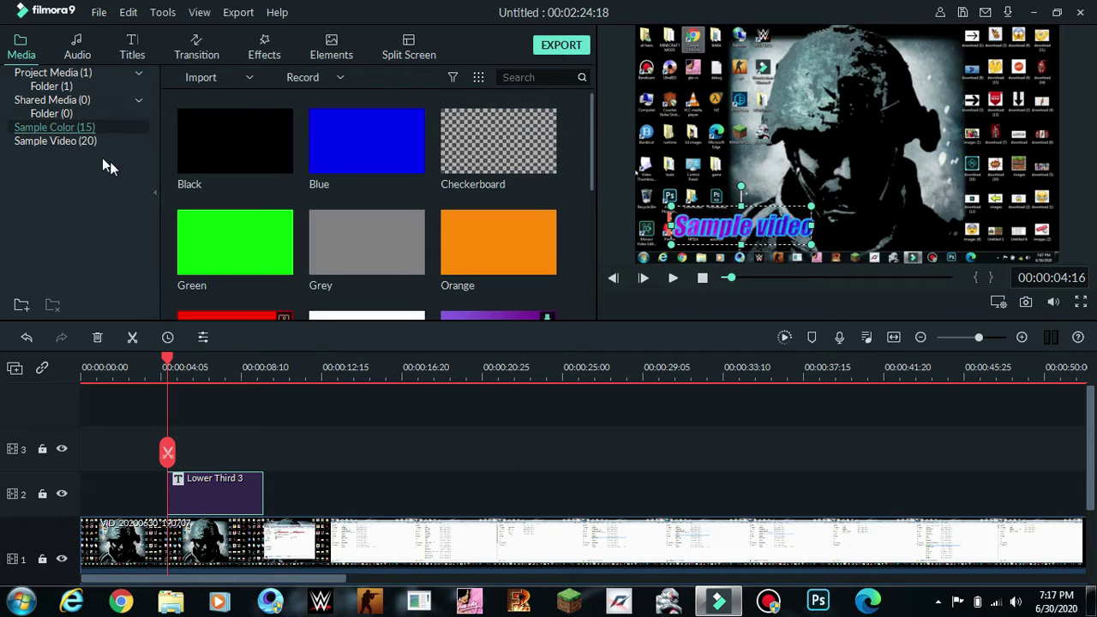
scroll(346, 217, "down", 3)
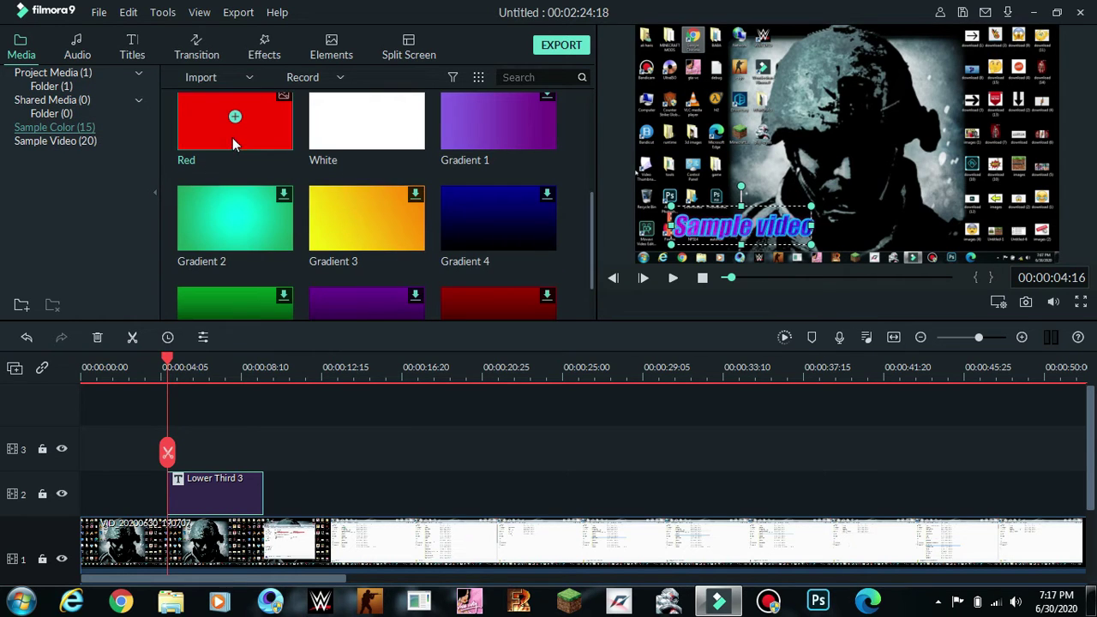
left_click_drag(232, 136, 175, 455)
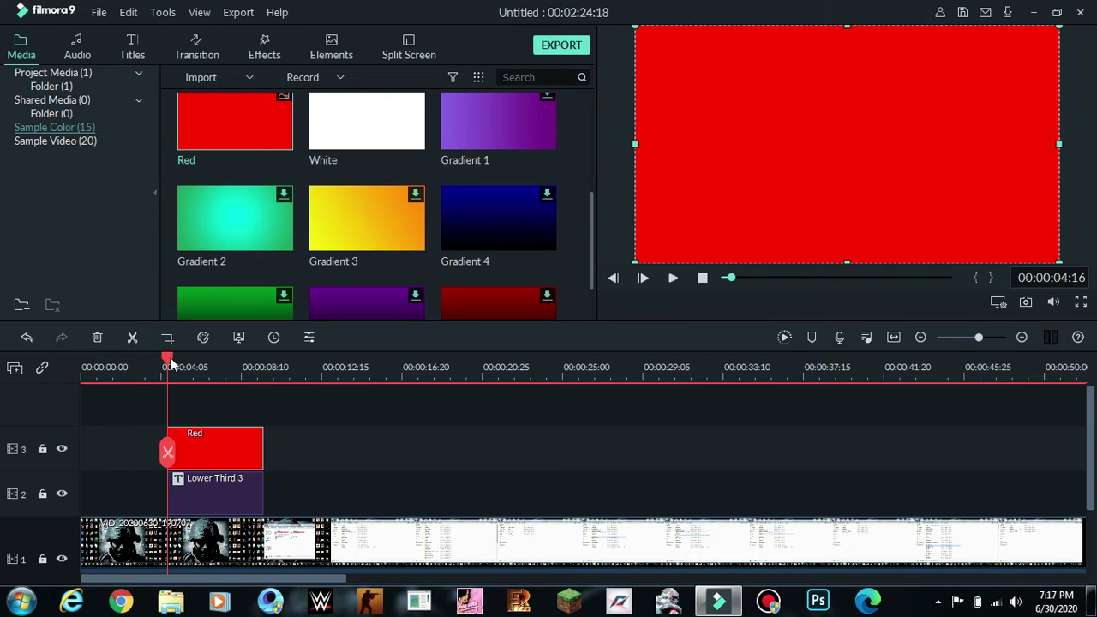
- Shrink the Red color clip in the preview to a smaller rectangle and lower its top edge slightly
left_click_drag(170, 363, 147, 362)
double_click(200, 446)
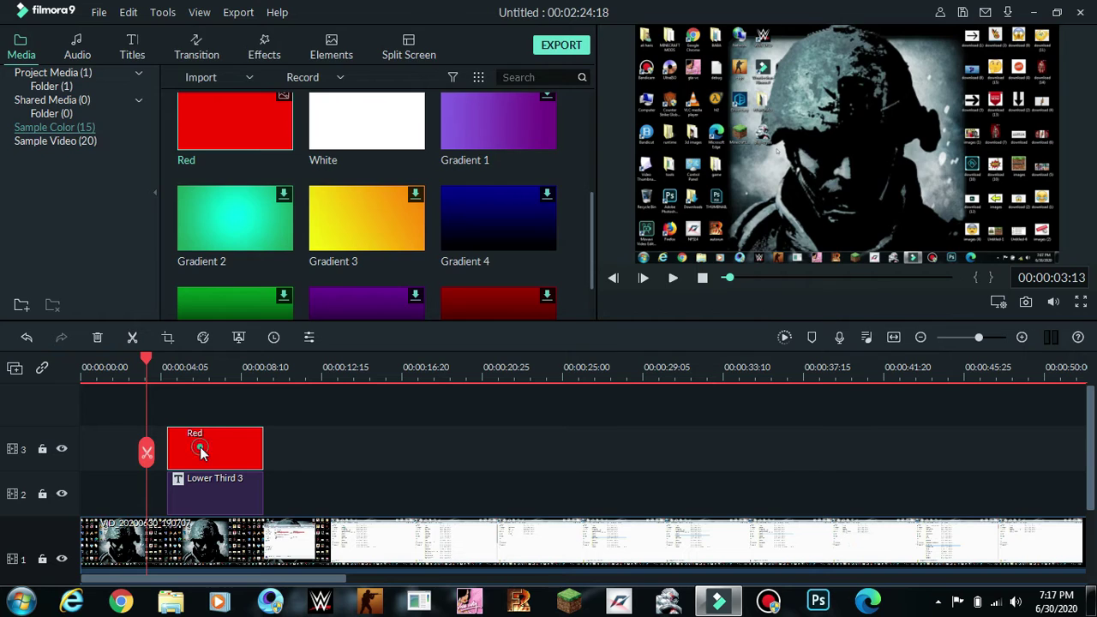
left_click_drag(636, 261, 871, 90)
left_click(872, 49)
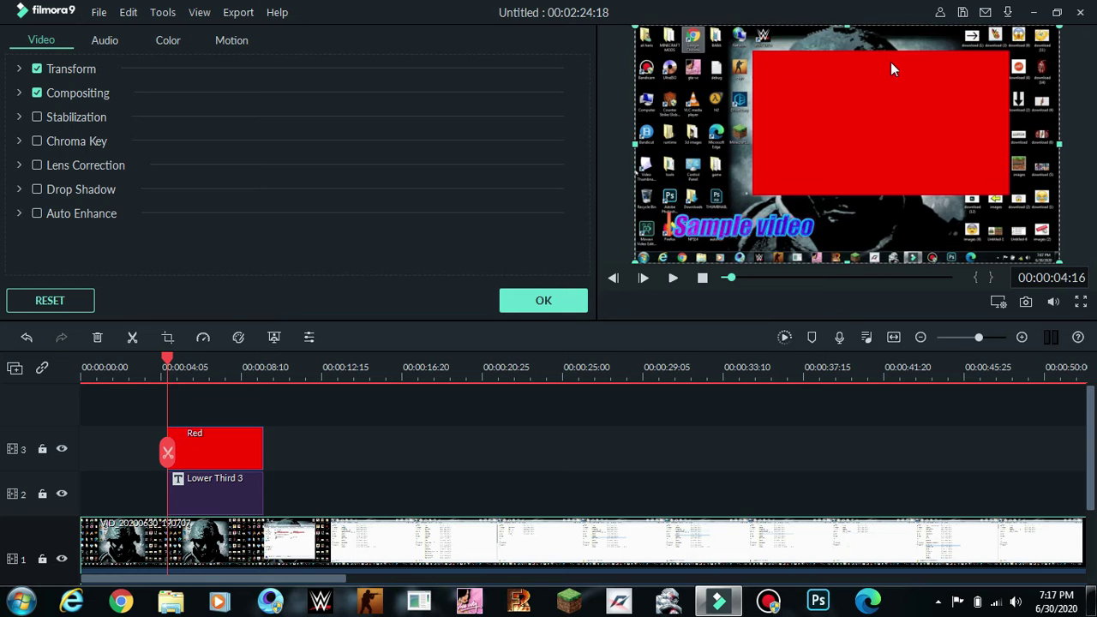
left_click(891, 62)
left_click_drag(880, 51, 880, 76)
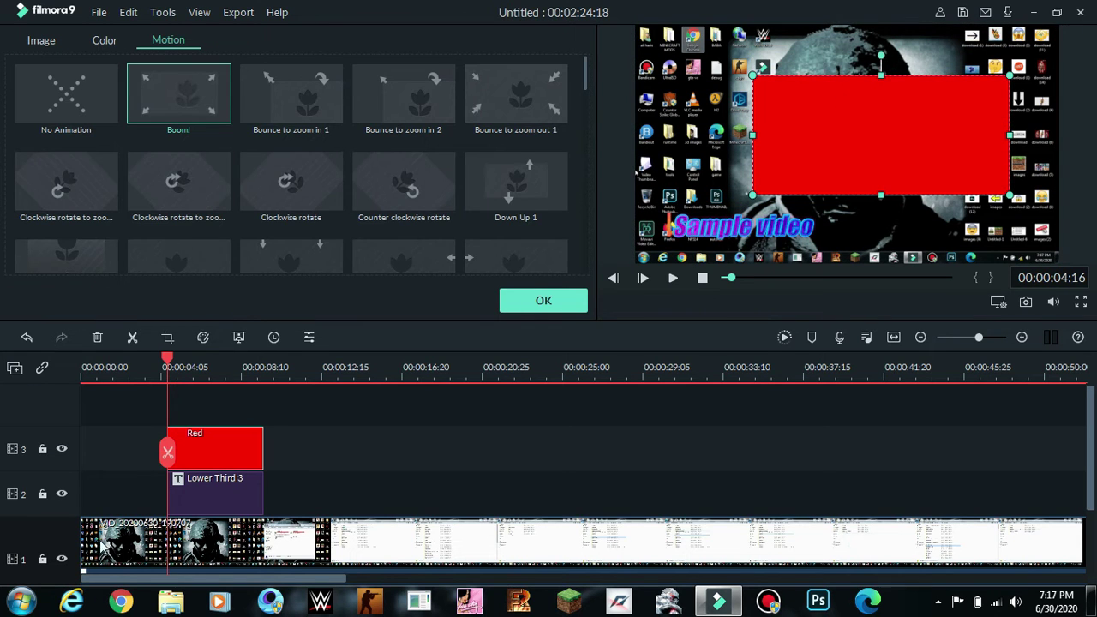
- Lock video track 1, then move the red rectangle over the "Sample video" title at the preview's lower left and flatten it
left_click(43, 559)
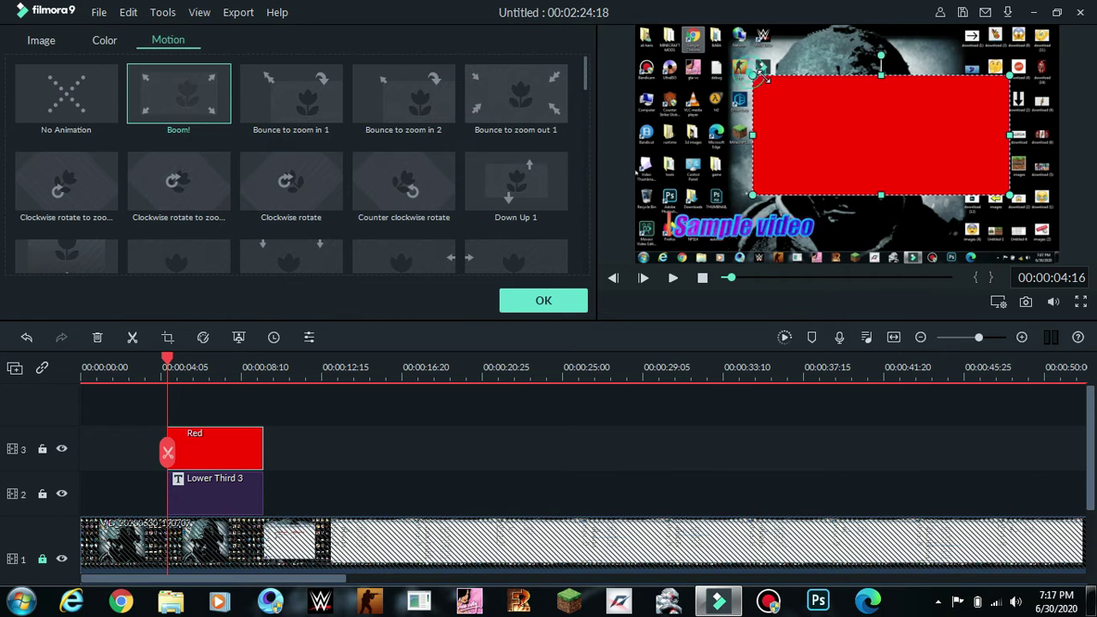
left_click_drag(827, 115, 667, 220)
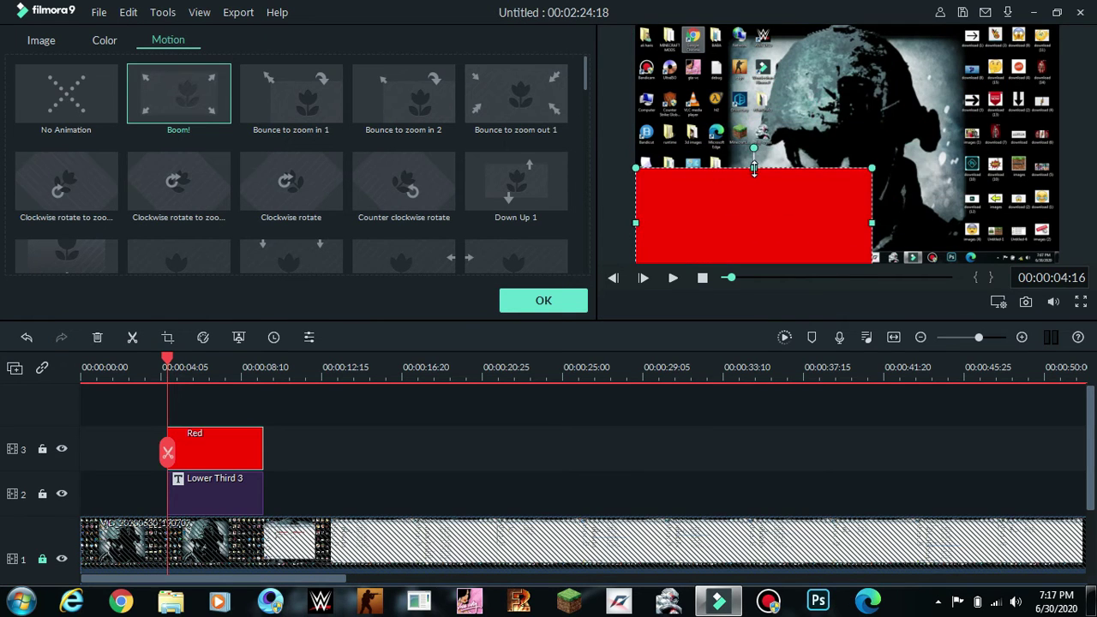
left_click(745, 213)
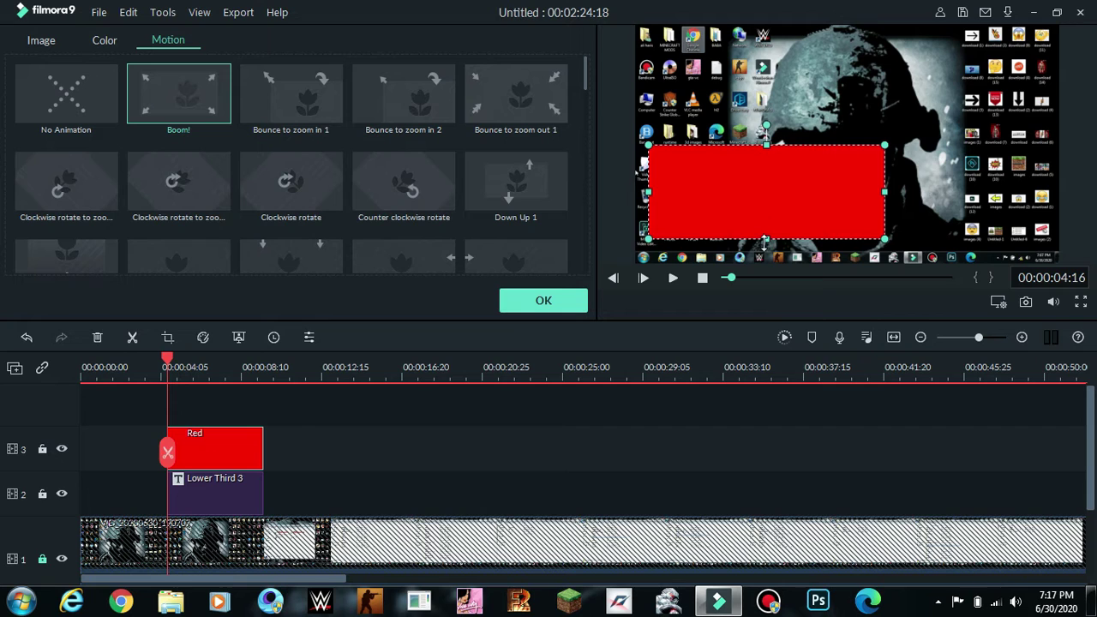
left_click_drag(765, 242, 753, 189)
left_click_drag(750, 218, 763, 218)
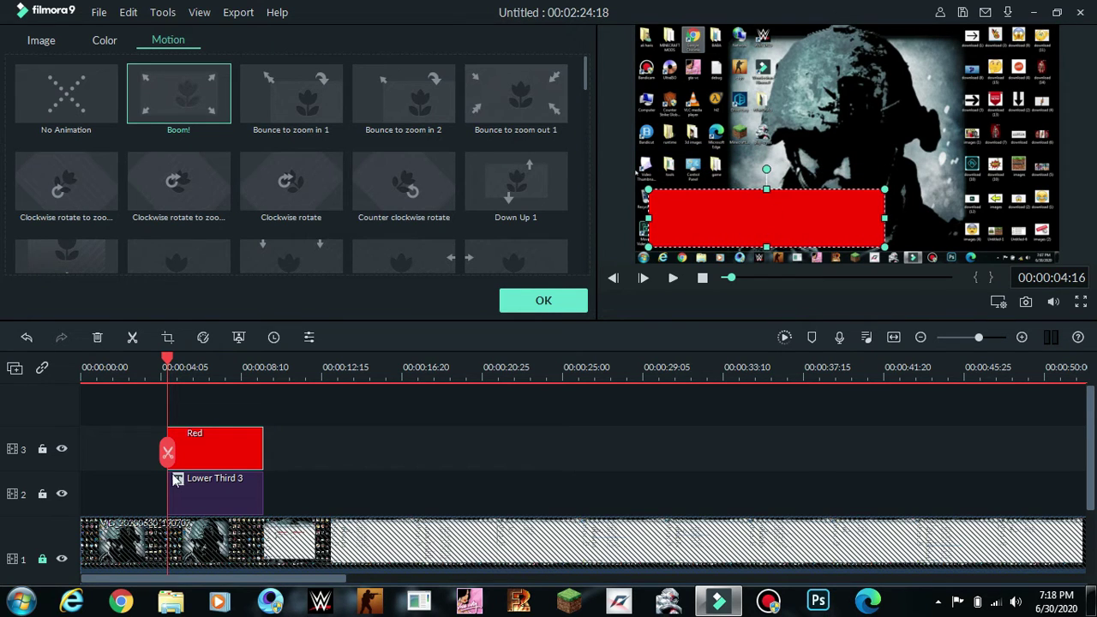
- Swap the two overlay clips so Lower Third 3 is on video track 3 above Red on track 2, and accept the clip settings
left_click_drag(238, 441, 317, 501)
left_click(236, 486)
left_click_drag(240, 478, 208, 478)
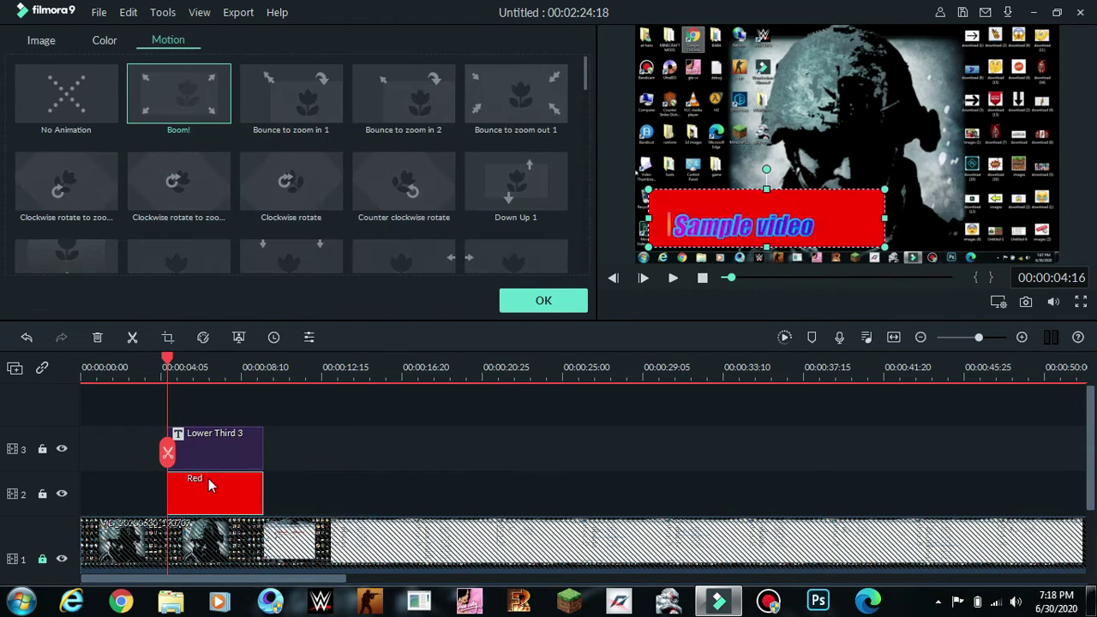
left_click(575, 306)
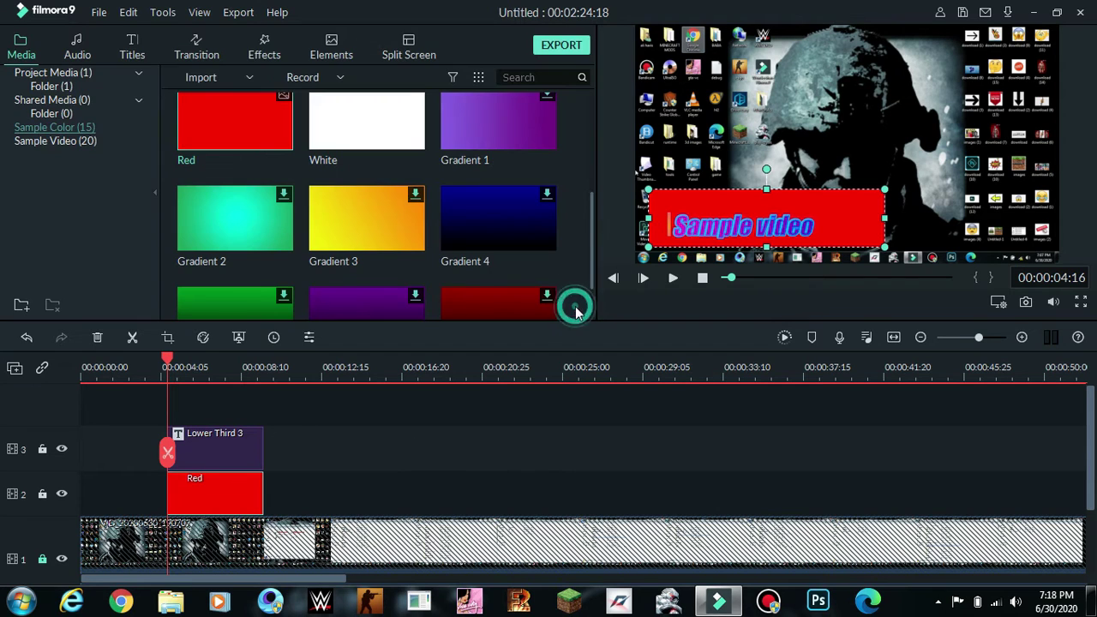
- Tighten the red rectangle's top, left and right edges in the preview so it closely frames the "Sample video" text
left_click_drag(766, 188, 766, 209)
left_click_drag(649, 228, 665, 227)
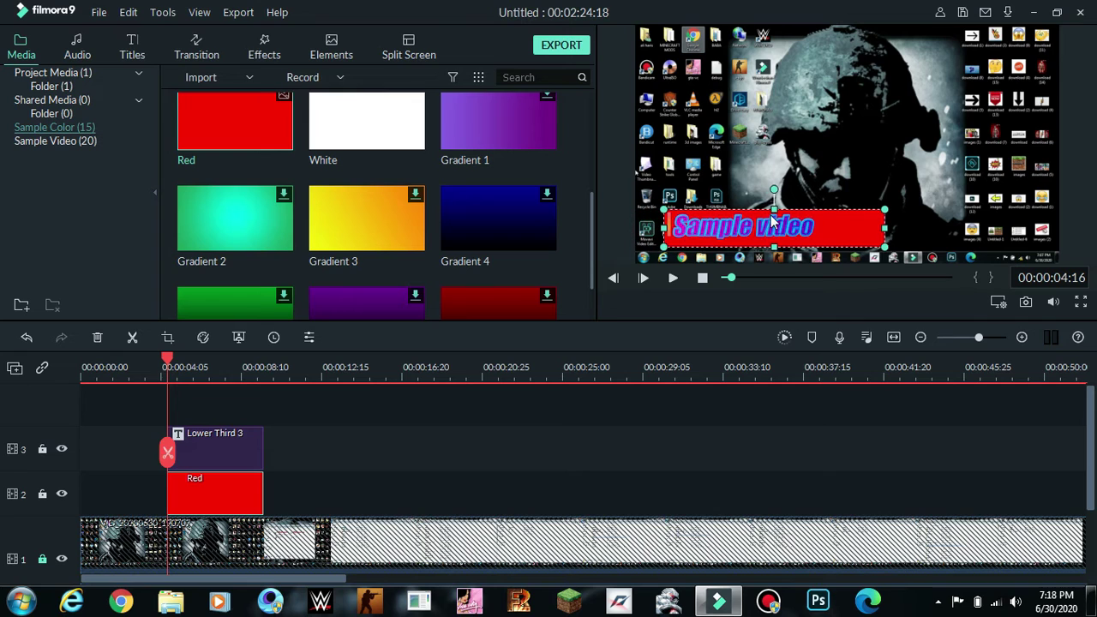
left_click_drag(885, 223, 822, 244)
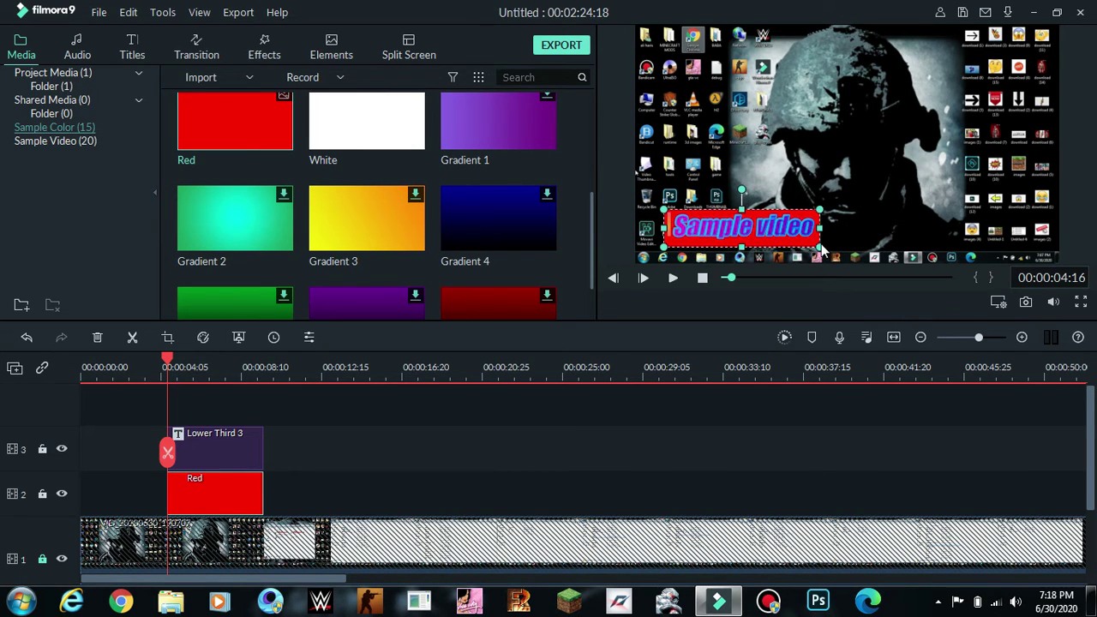
- Try the Bounce to zoom out 1 motion on the Red clip, then apply the Boom! motion and accept the settings
double_click(241, 490)
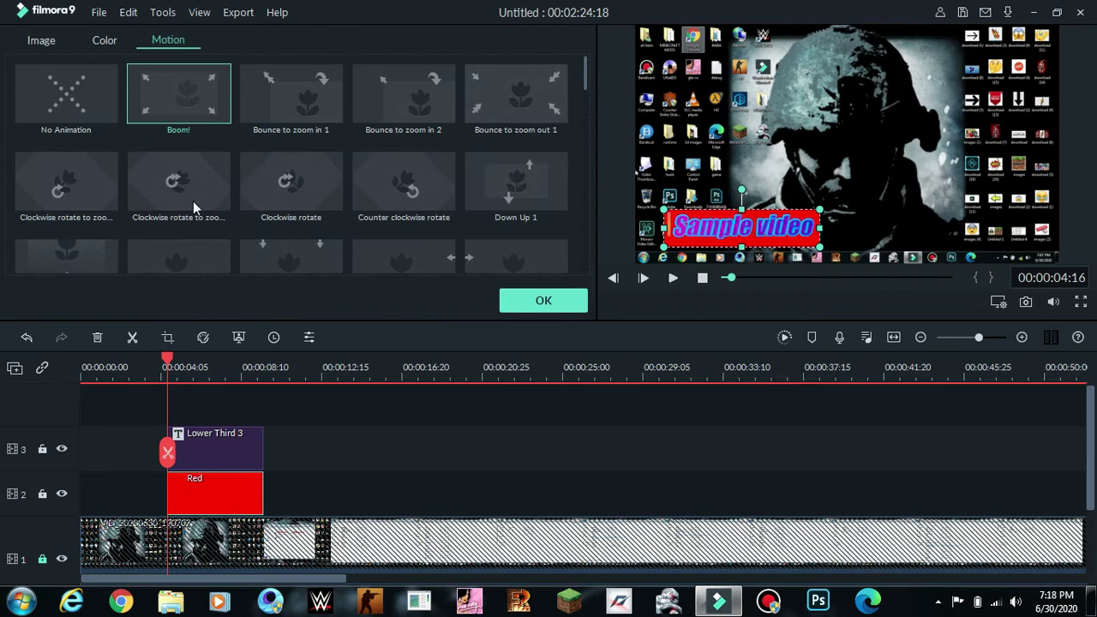
left_click(109, 40)
left_click(45, 40)
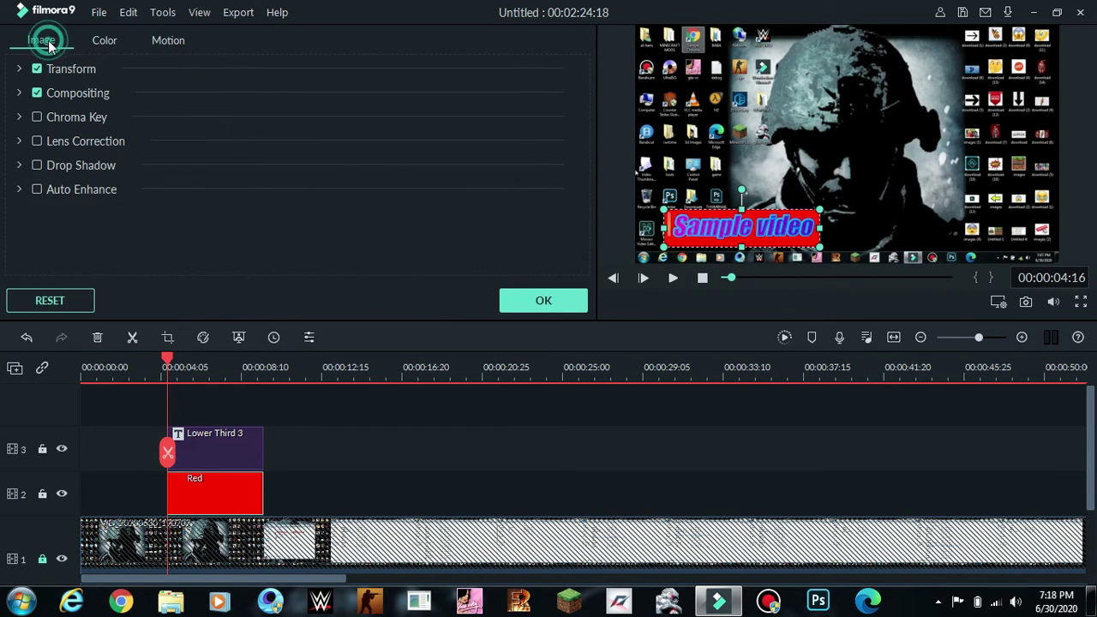
left_click(107, 36)
left_click(171, 38)
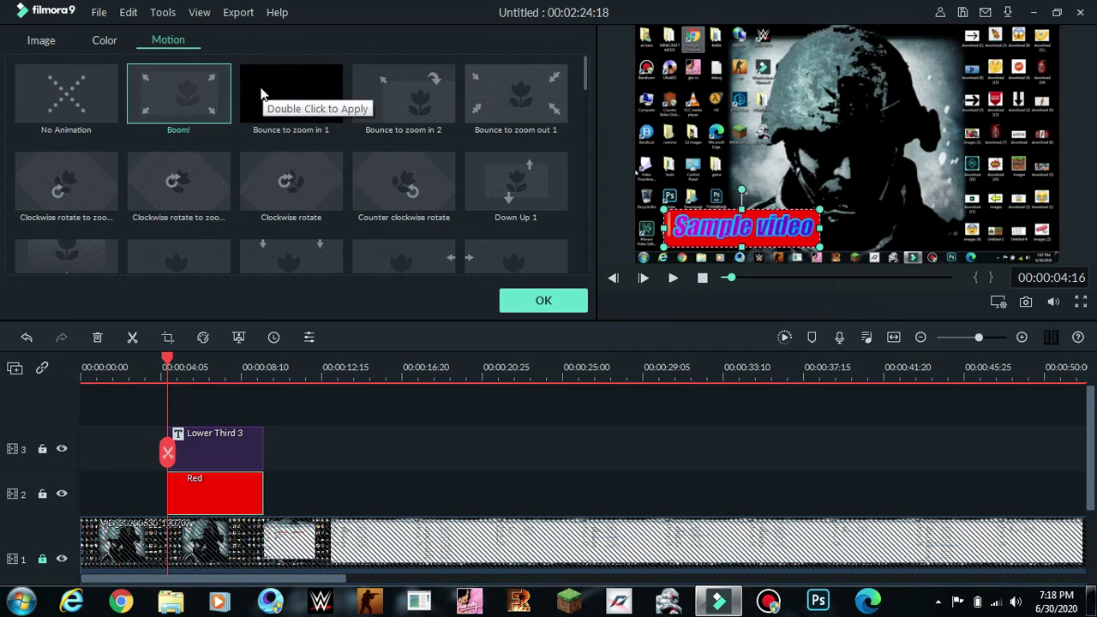
double_click(541, 96)
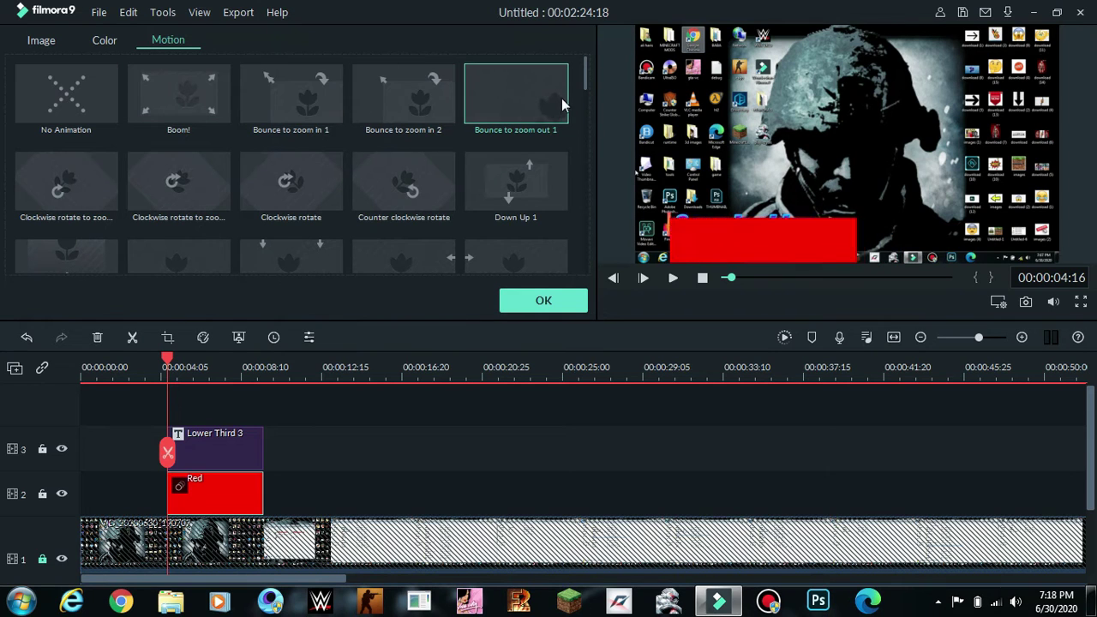
double_click(178, 94)
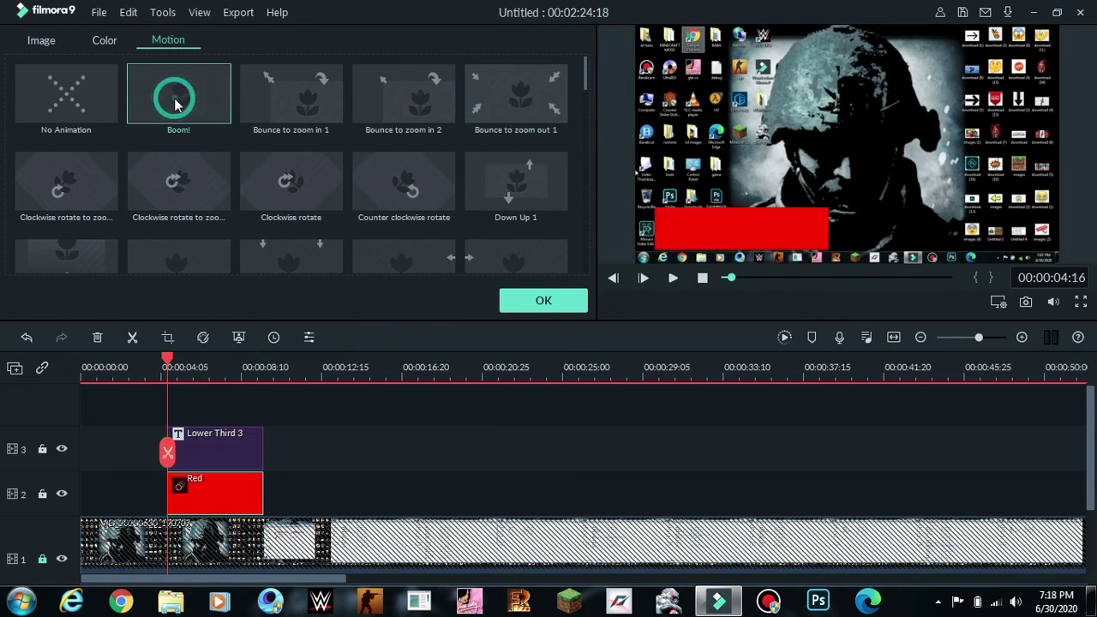
left_click(533, 305)
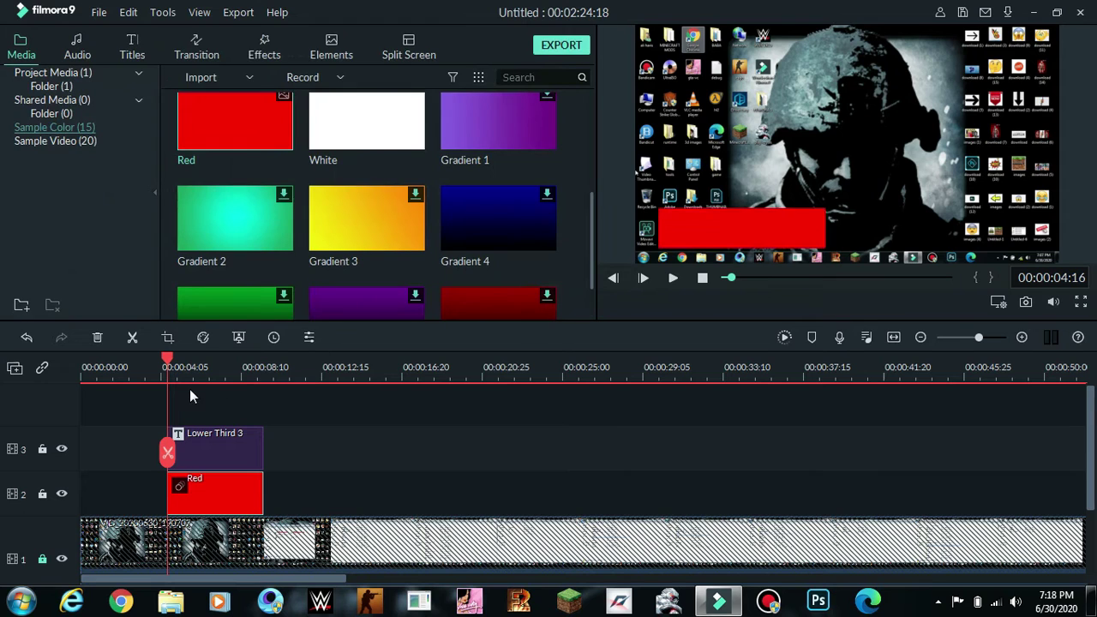
- Play the timeline from just before the Red and Lower Third 3 clips until past their end to review the animation
left_click_drag(170, 360, 155, 360)
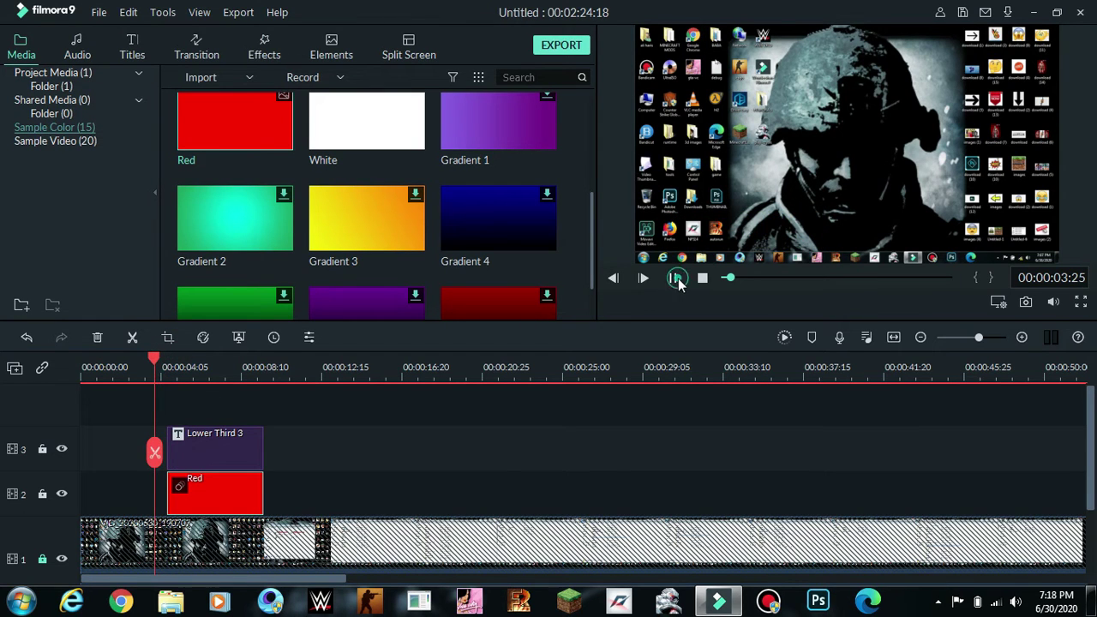
left_click(676, 279)
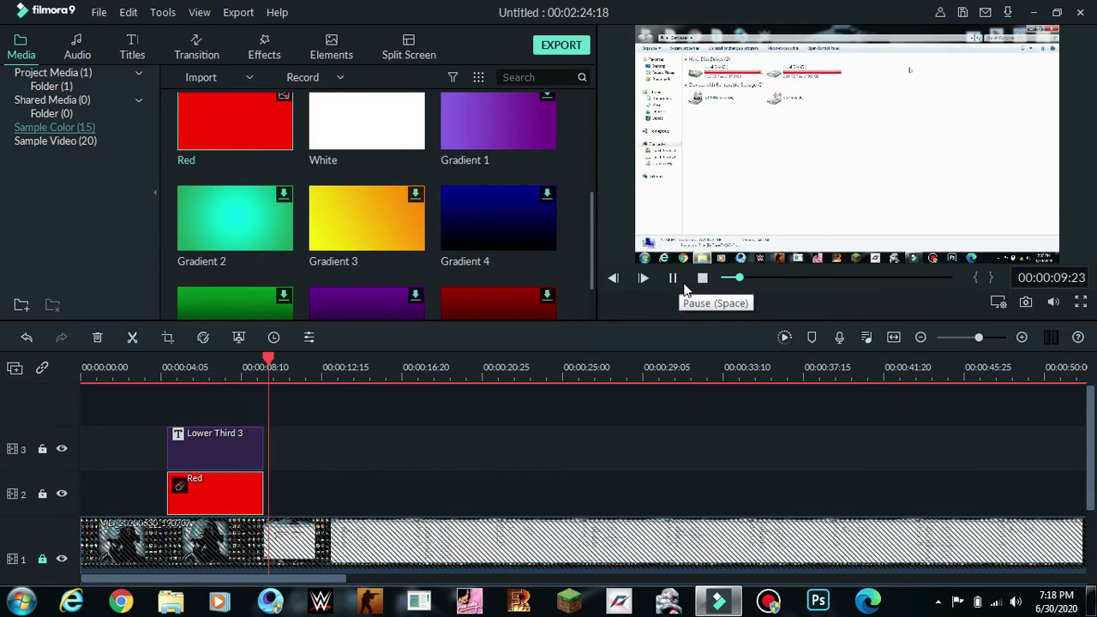
left_click(672, 278)
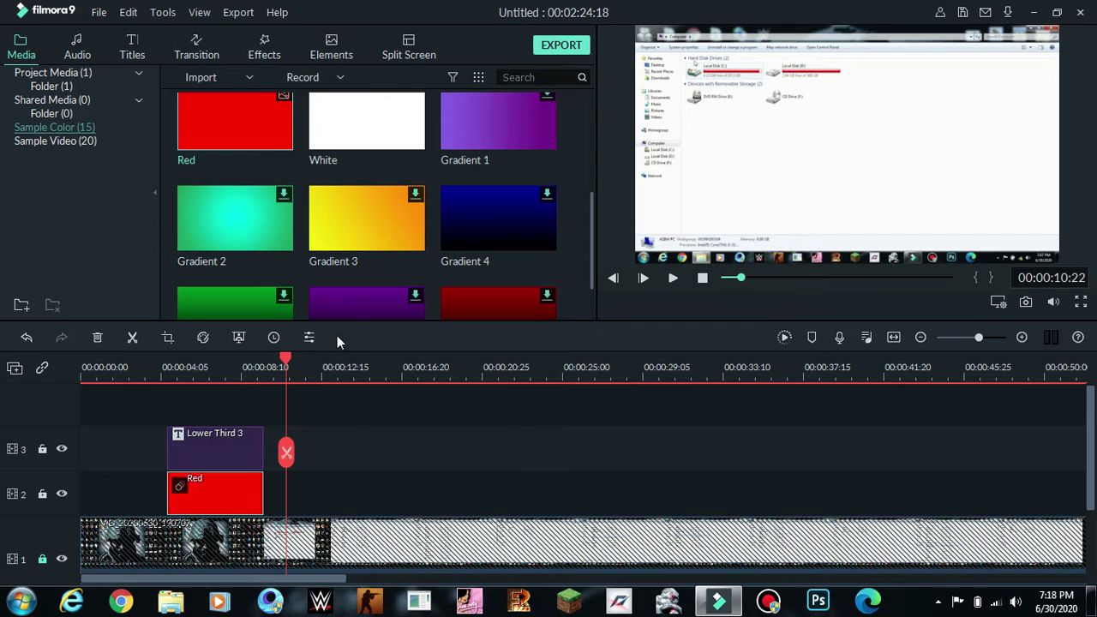
- Show the title templates and move the playhead to the end of the video clip
left_click_drag(232, 360, 367, 365)
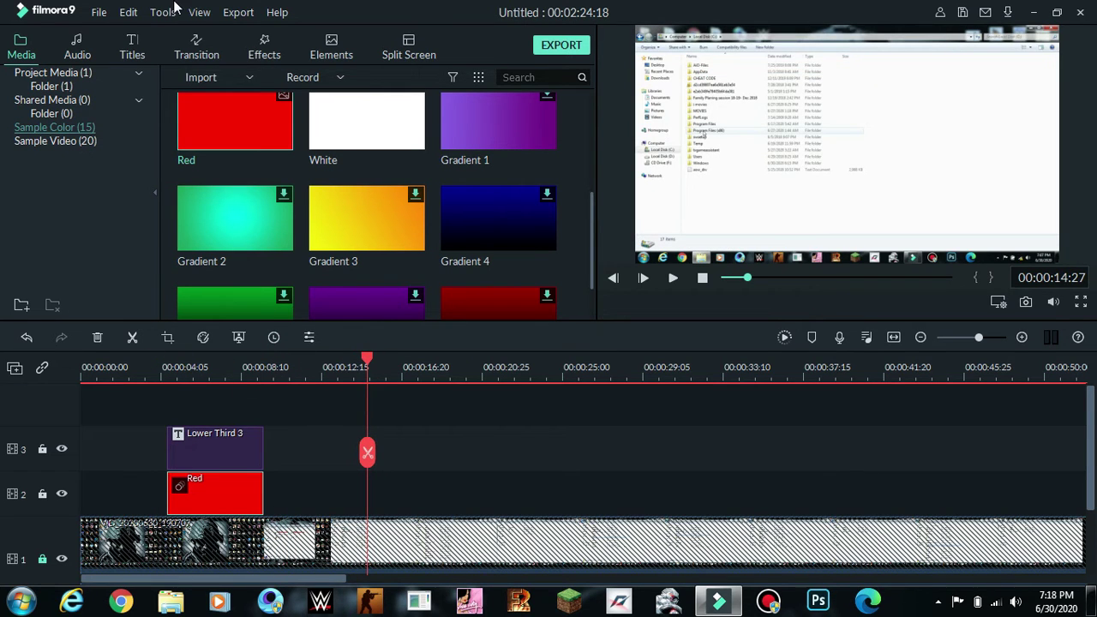
left_click(136, 58)
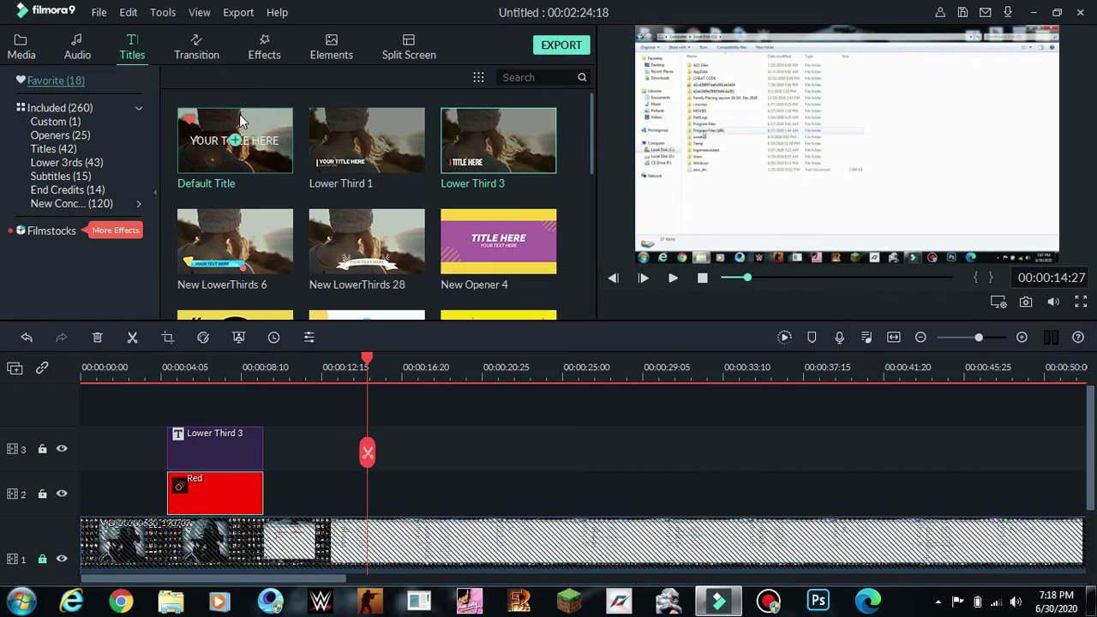
left_click_drag(369, 357, 1071, 358)
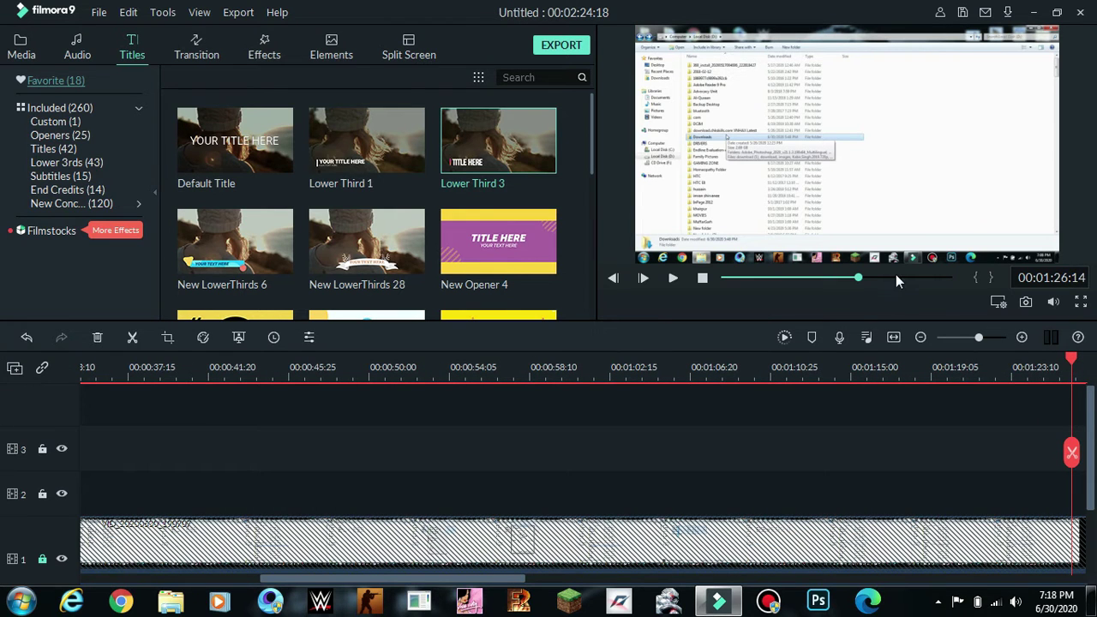
left_click_drag(863, 276, 997, 277)
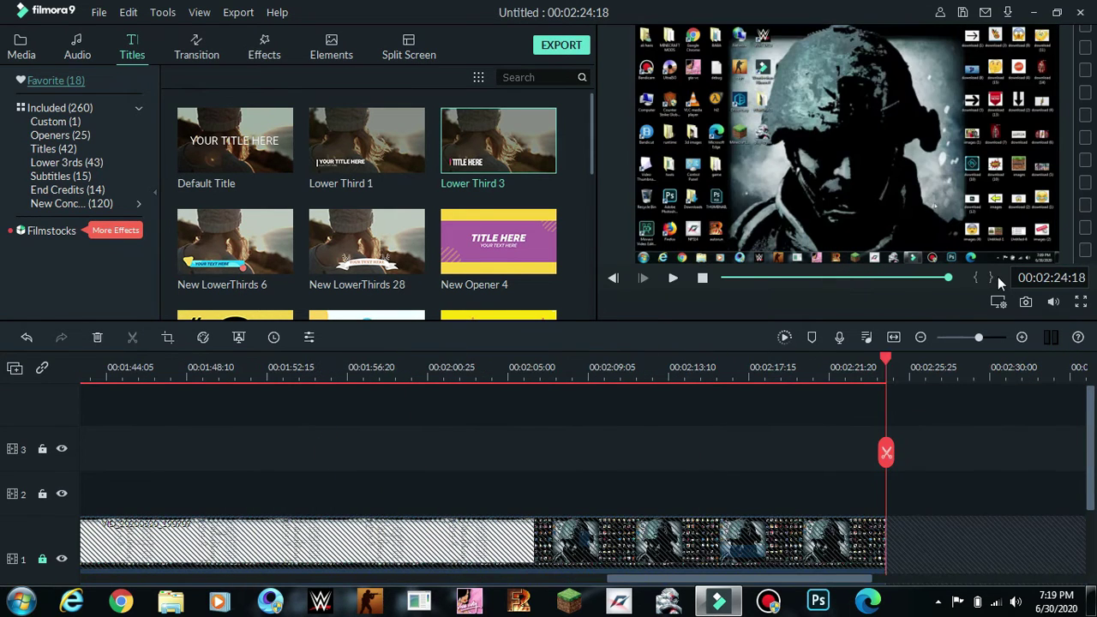
- Try the New Opener 4 title on video track 2 directly after the video clip, preview it and delete it
mouse_move(462, 269)
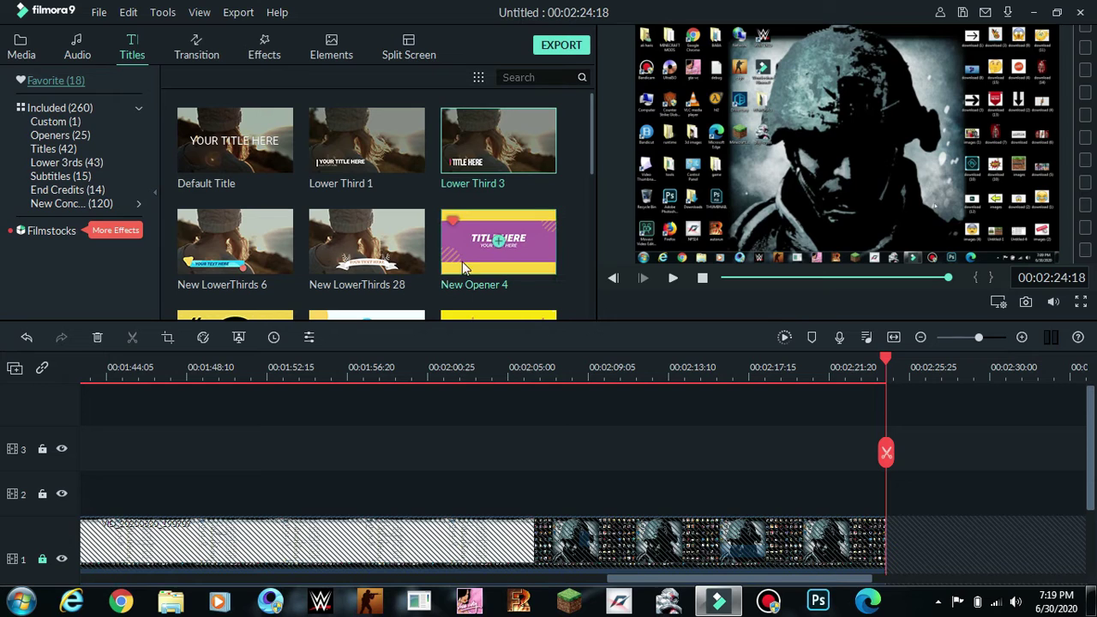
scroll(485, 285, "down", 2)
scroll(473, 227, "down", 3)
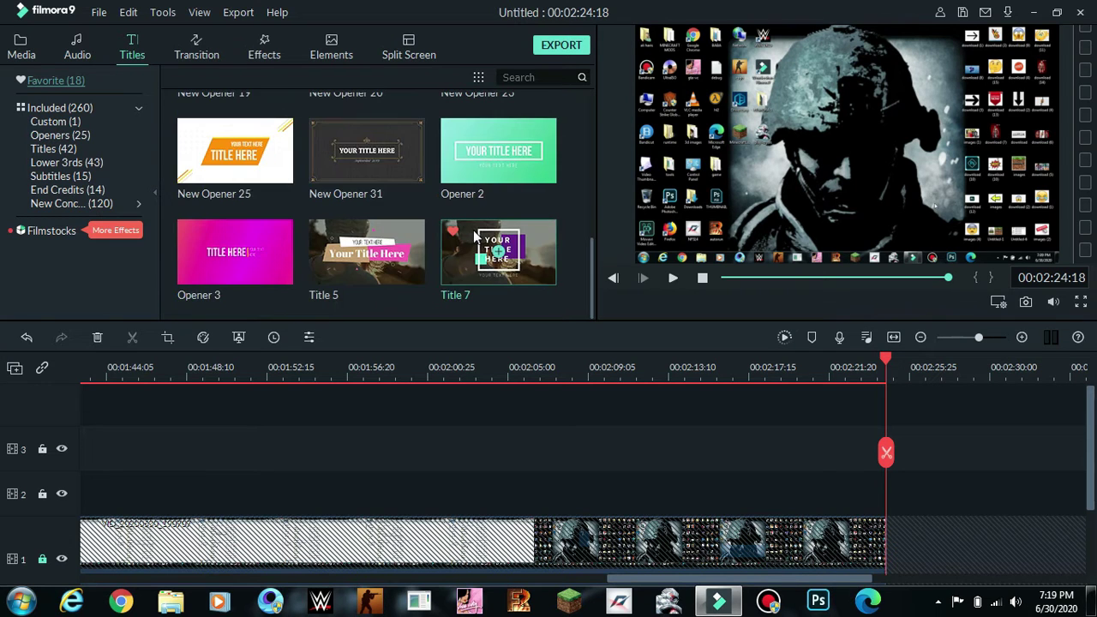
scroll(473, 227, "up", 4)
mouse_move(404, 292)
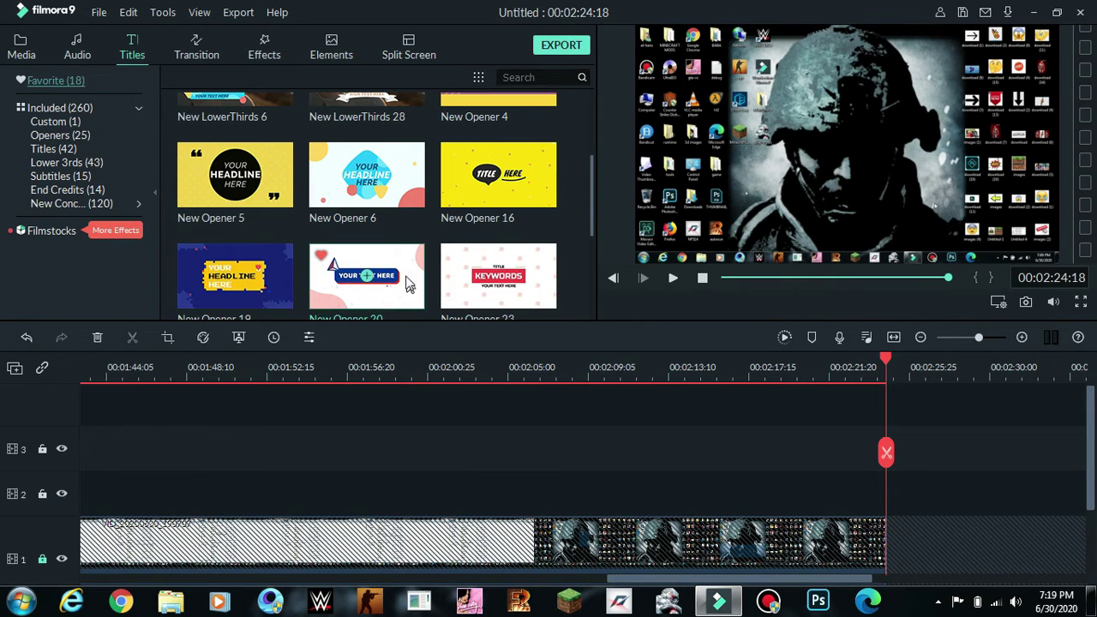
scroll(432, 238, "up", 2)
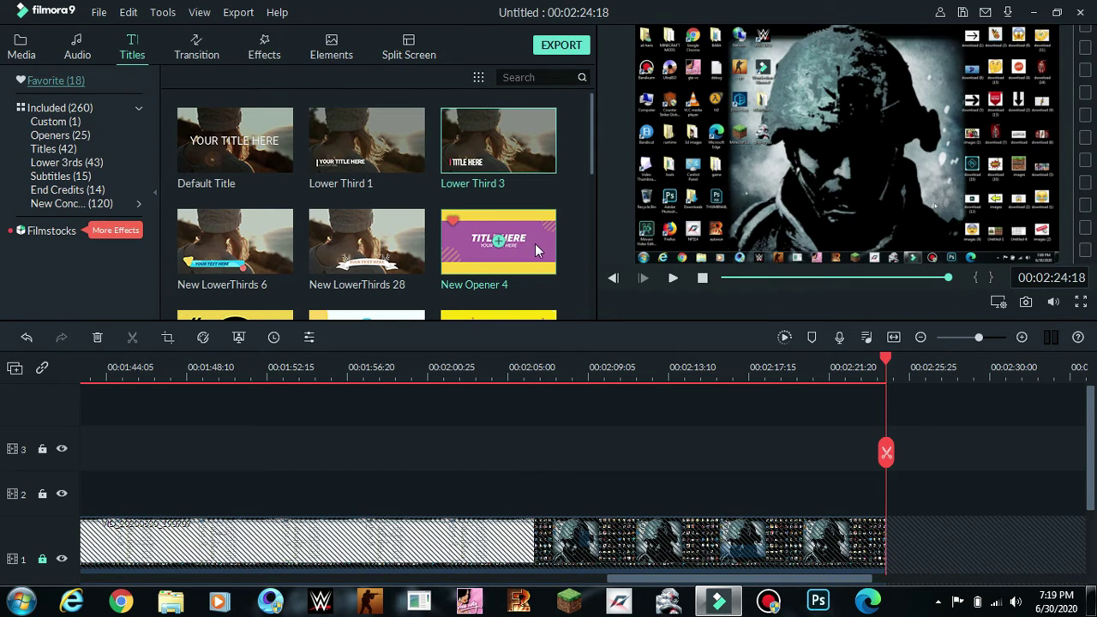
left_click_drag(534, 245, 915, 497)
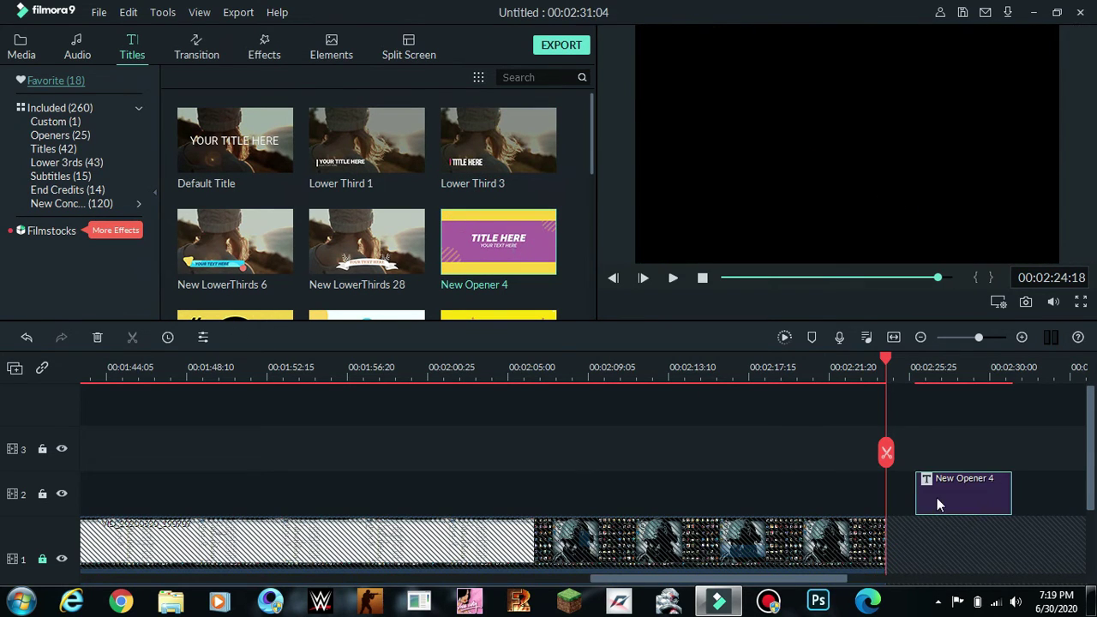
left_click_drag(887, 361, 942, 361)
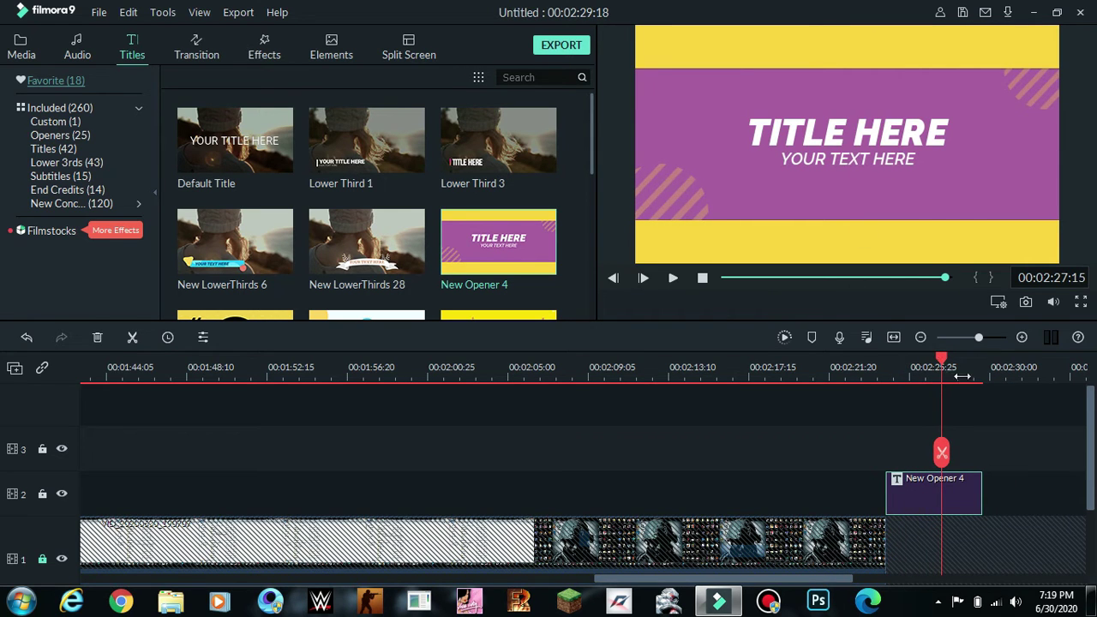
right_click(961, 506)
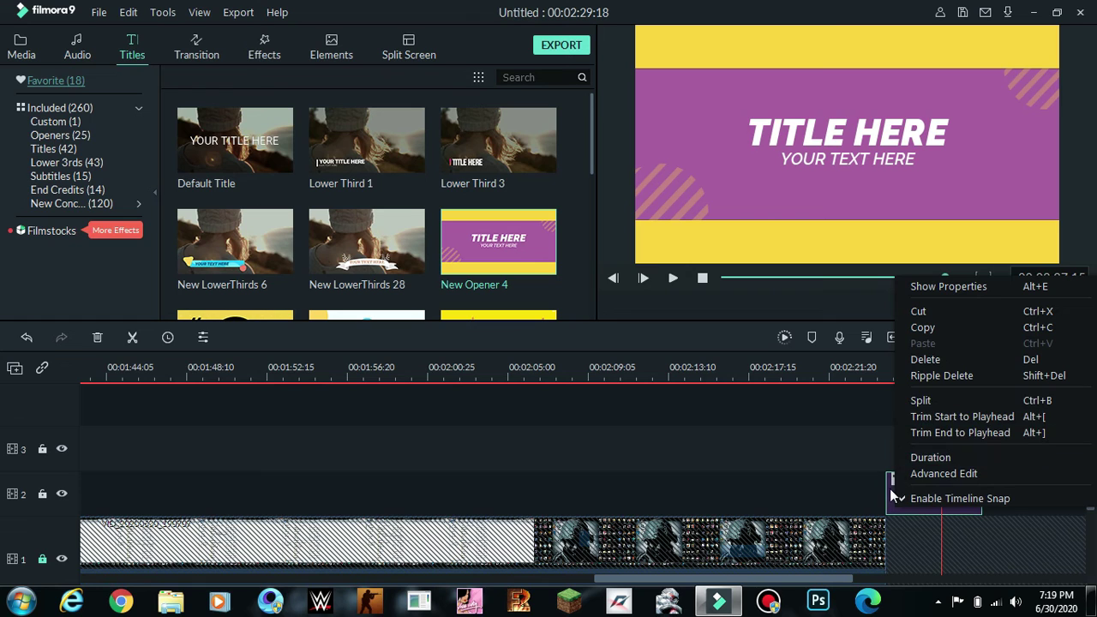
left_click(906, 355)
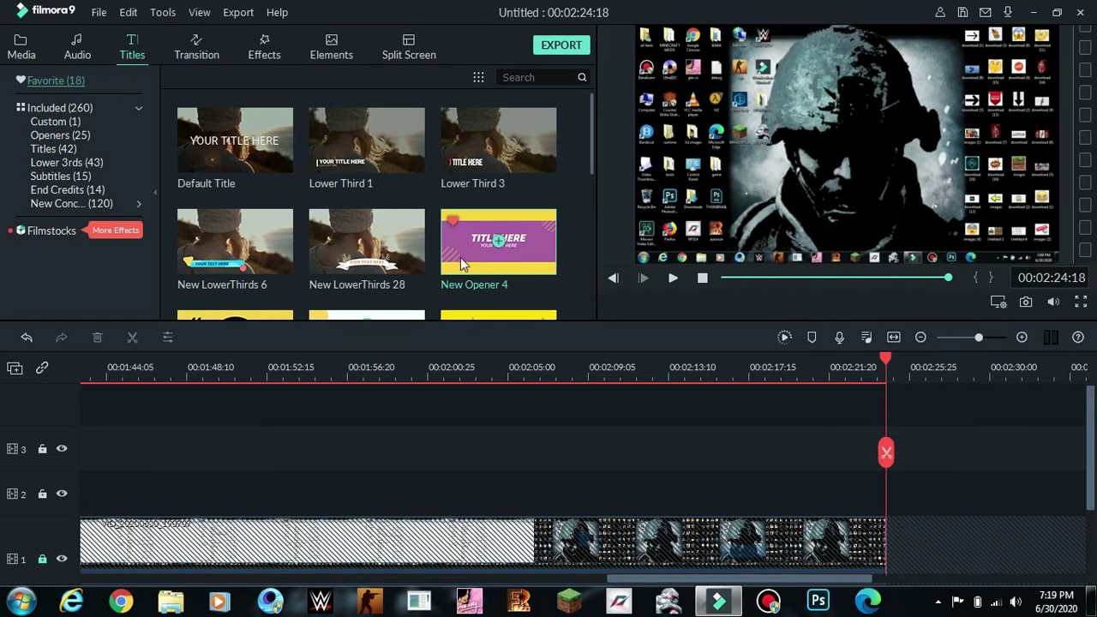
- Add the New Opener 20 title to video track 2 directly after the video clip's end and preview its opening animation
scroll(485, 298, "down", 3)
scroll(483, 298, "down", 3)
scroll(480, 283, "up", 4)
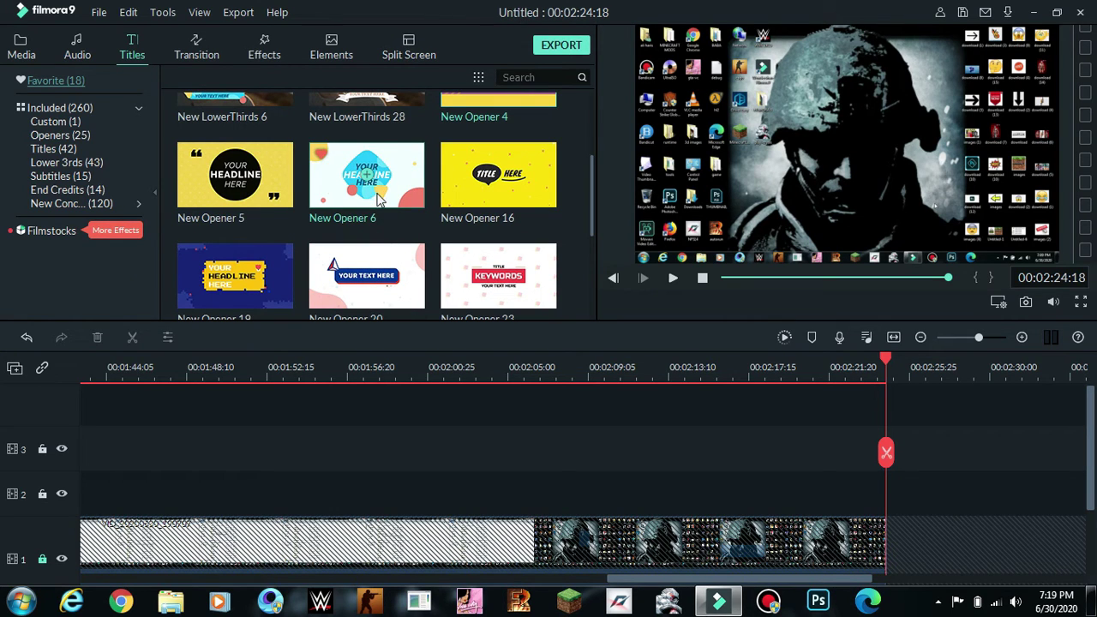
left_click_drag(409, 275, 901, 548)
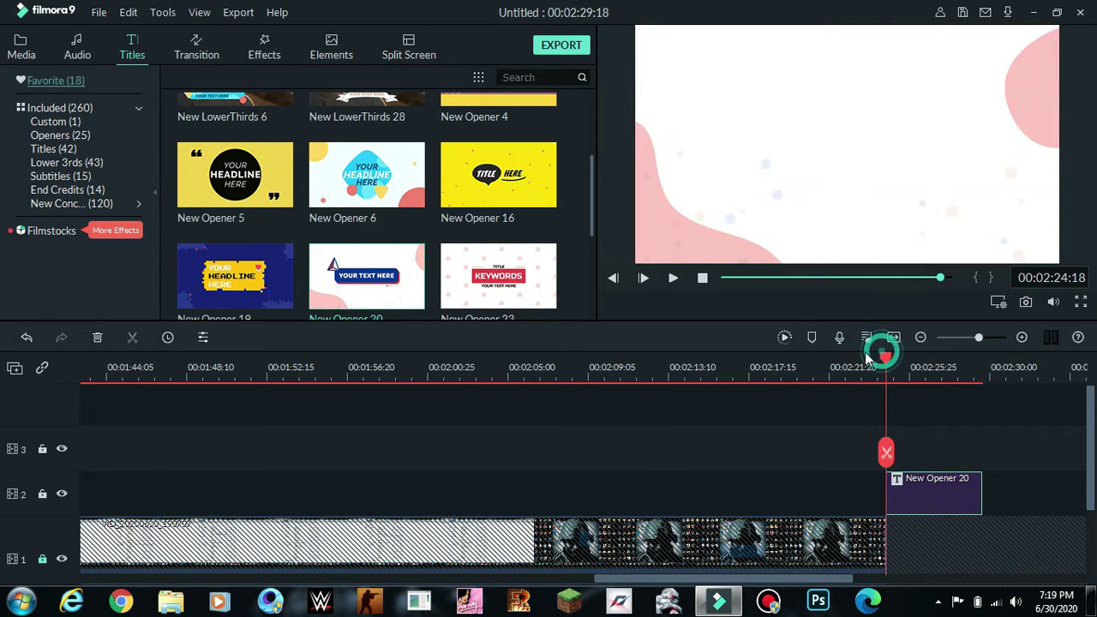
left_click(883, 366)
key("space")
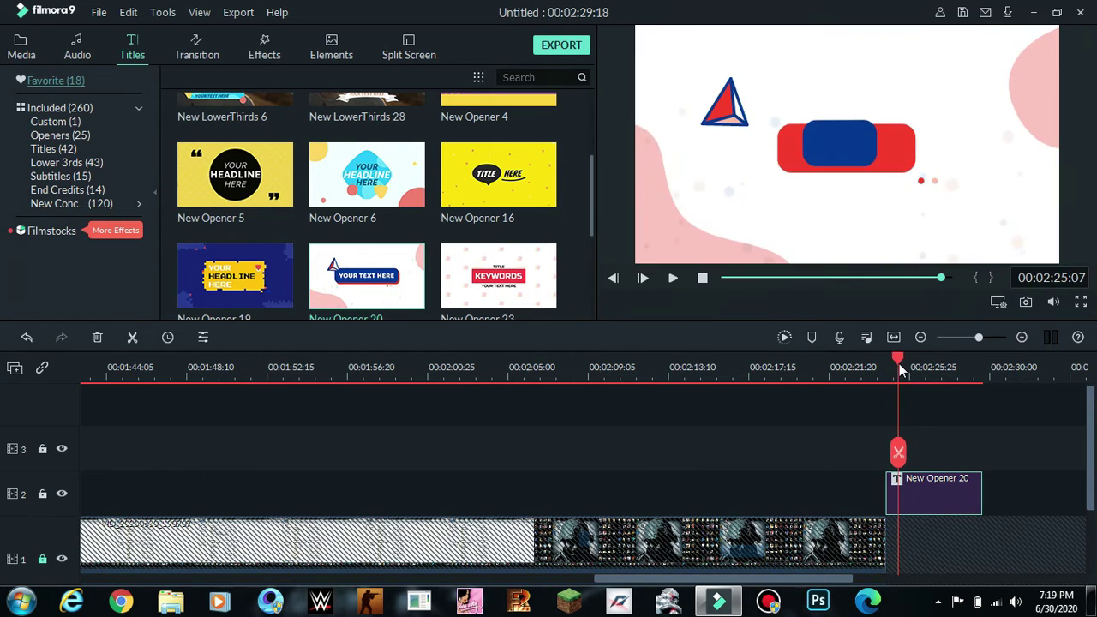
- Replace the New Opener 20 title's text with SUBSCRIBE and make it bold and italic
double_click(955, 488)
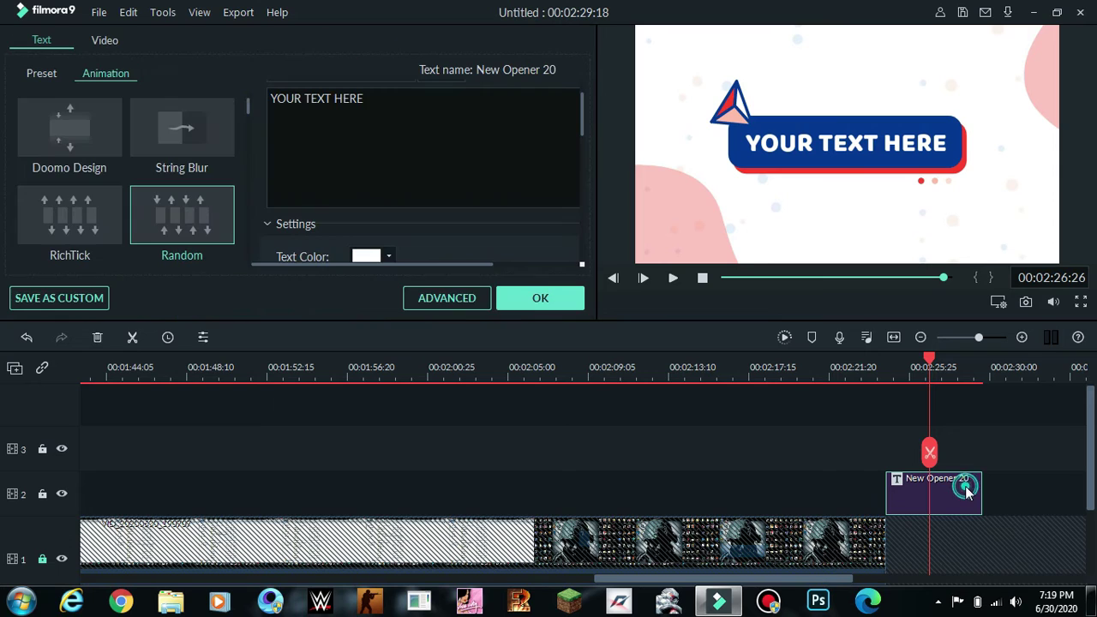
left_click(387, 107)
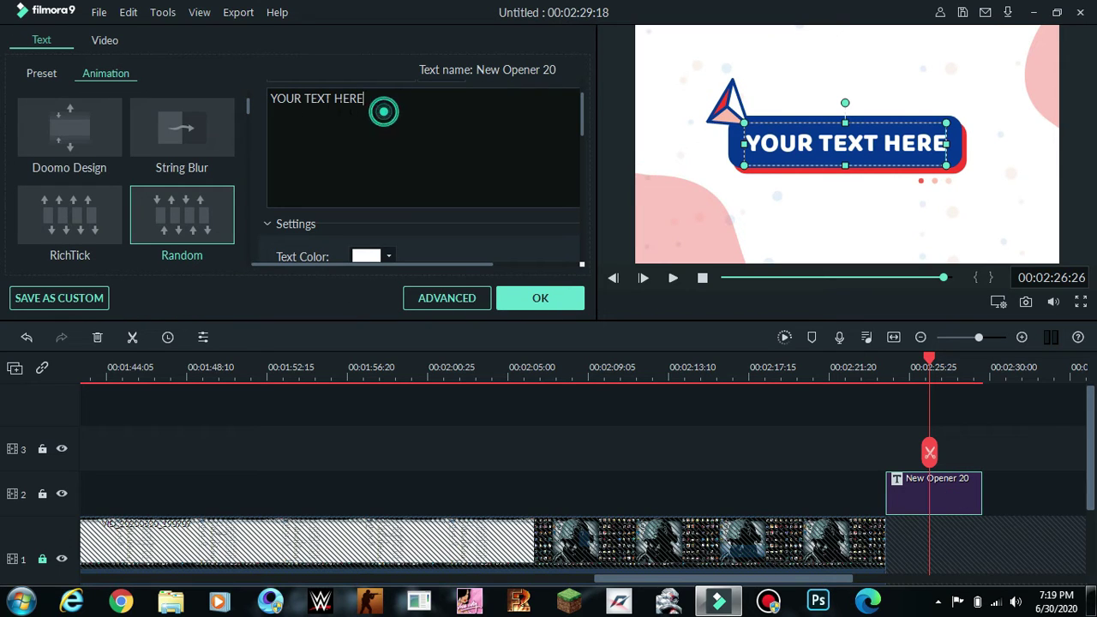
left_click_drag(379, 109, 310, 100)
triple_click(372, 152)
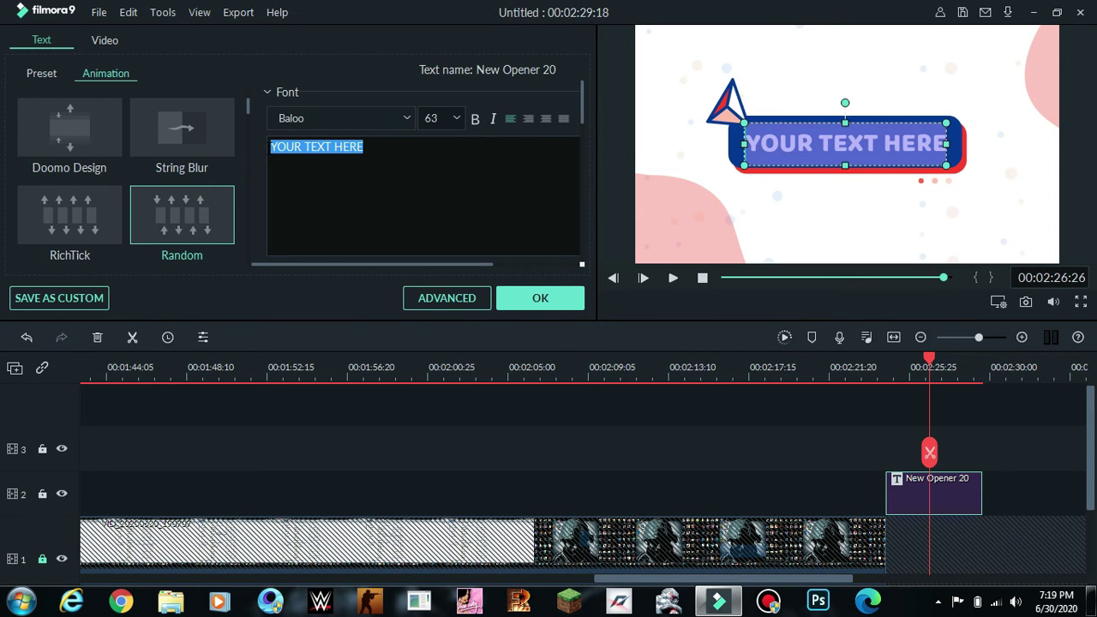
key("BackSpace")
type("S")
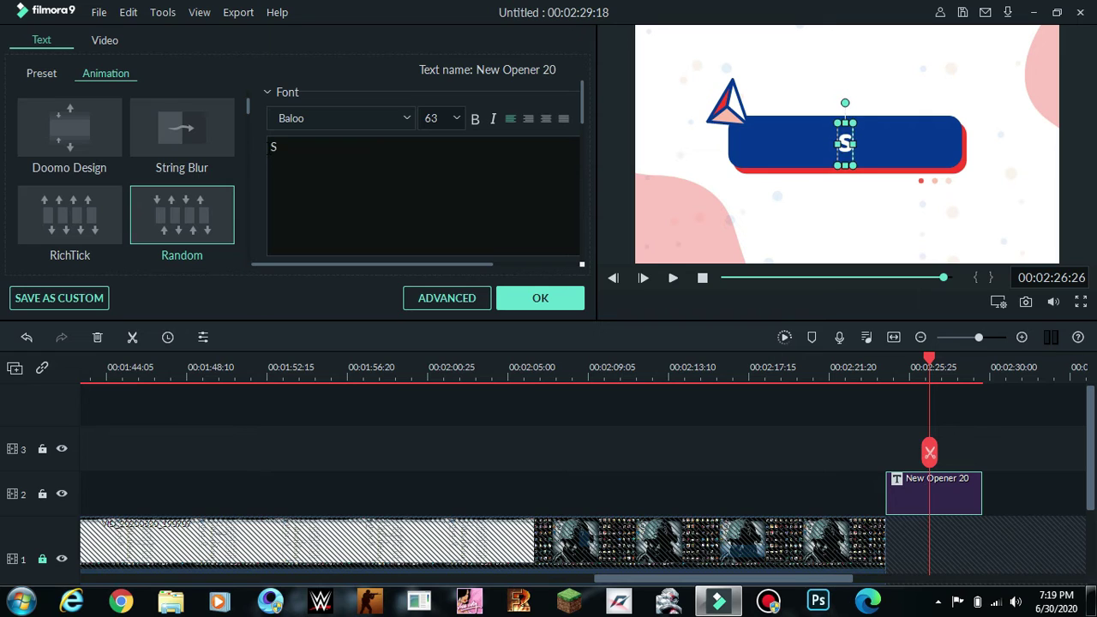
type("UBSCR")
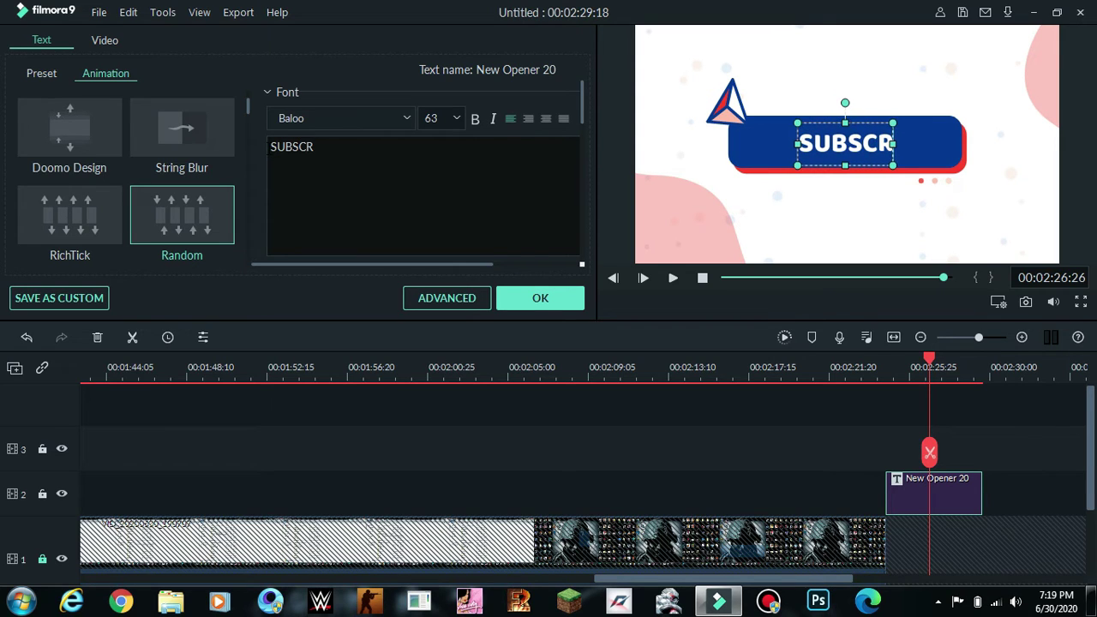
type("IBE")
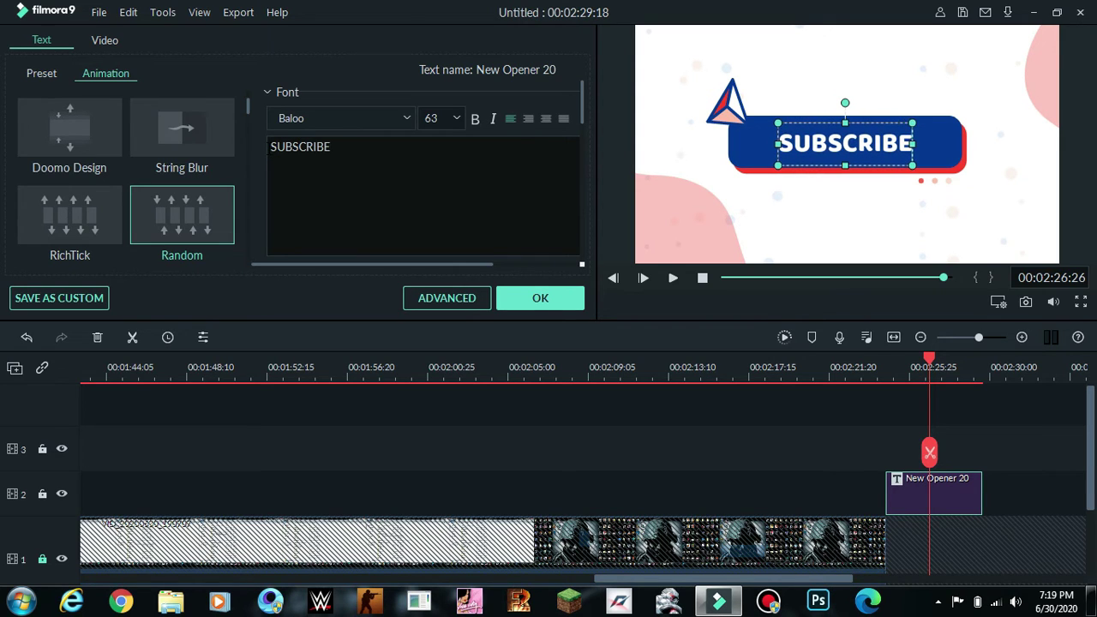
left_click(476, 118)
left_click(494, 119)
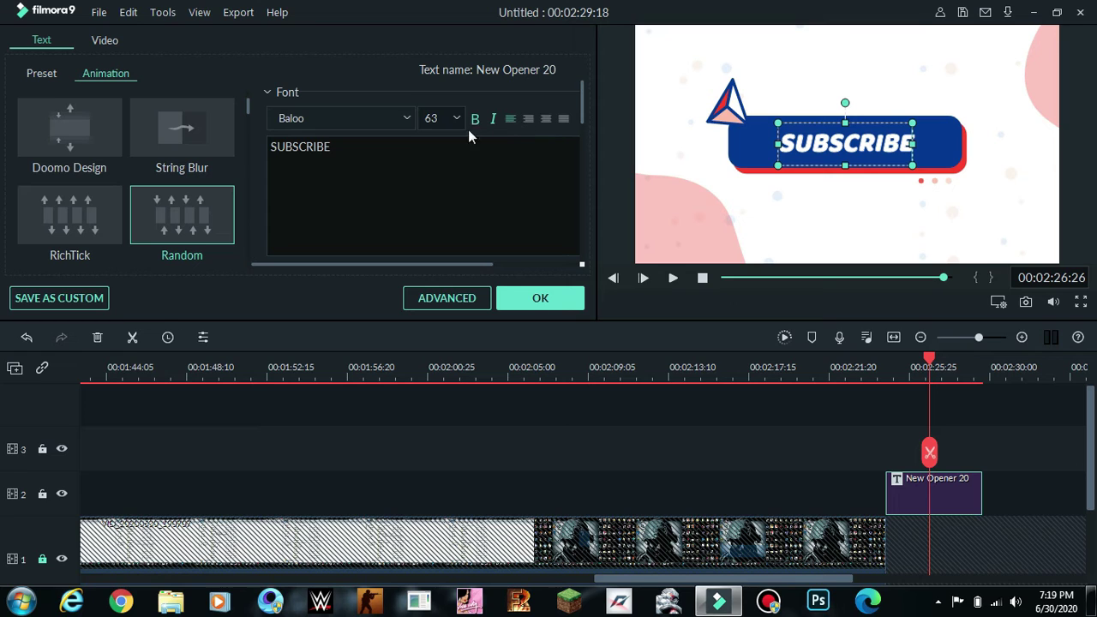
- Widen the SUBSCRIBE text box to nearly the blue banner's width, center it on the banner with centered alignment, and confirm the title edits
left_click(775, 146)
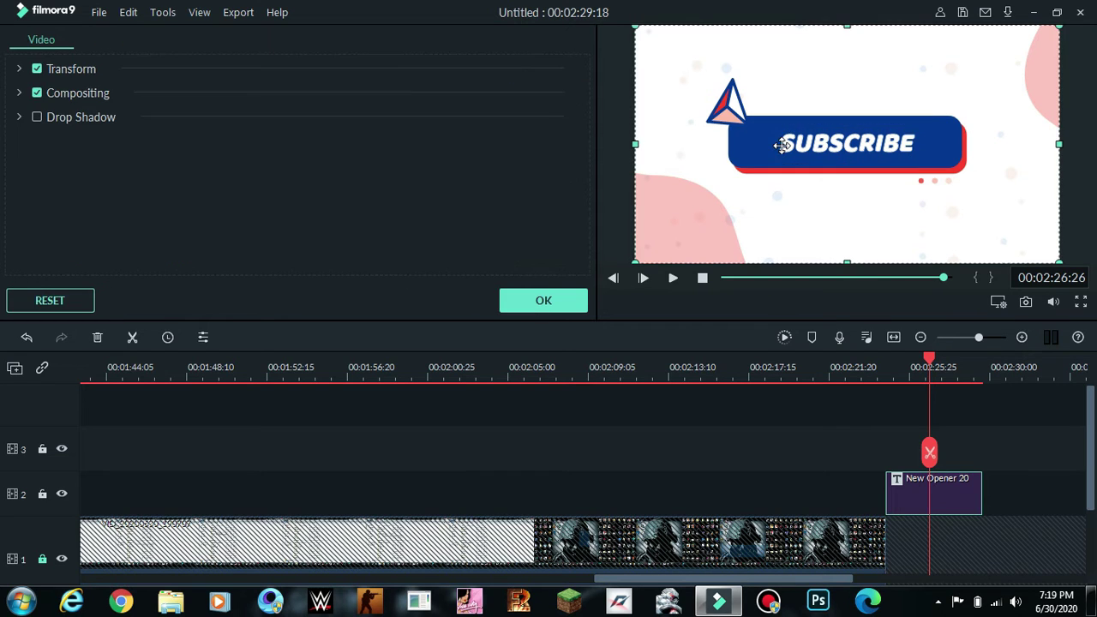
left_click(803, 139)
left_click_drag(779, 143, 738, 146)
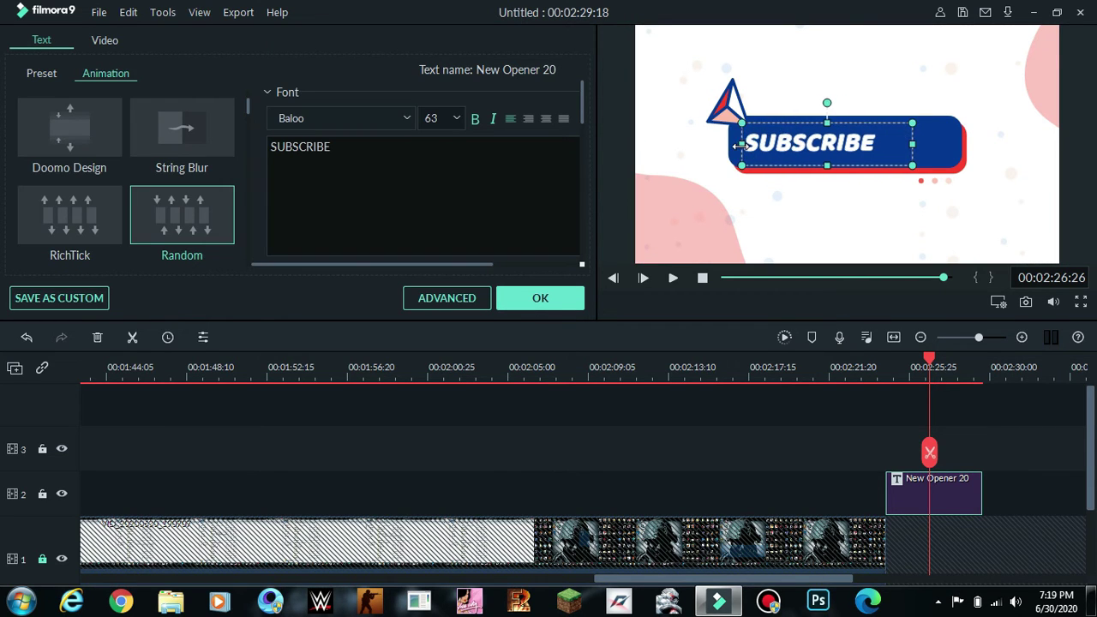
left_click_drag(910, 142, 953, 127)
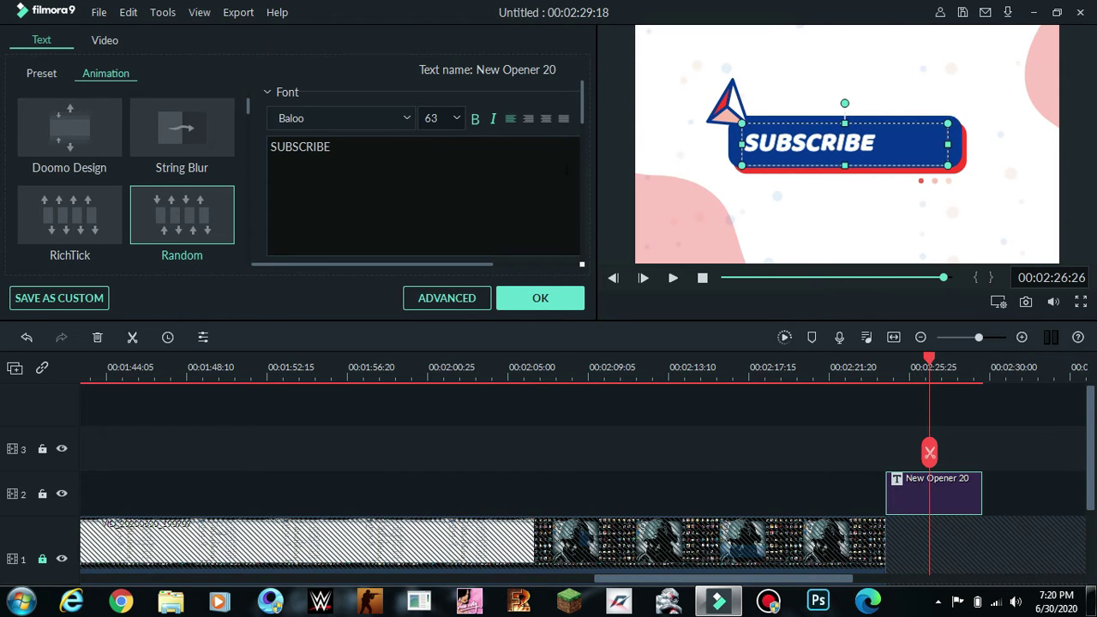
left_click_drag(846, 147, 874, 146)
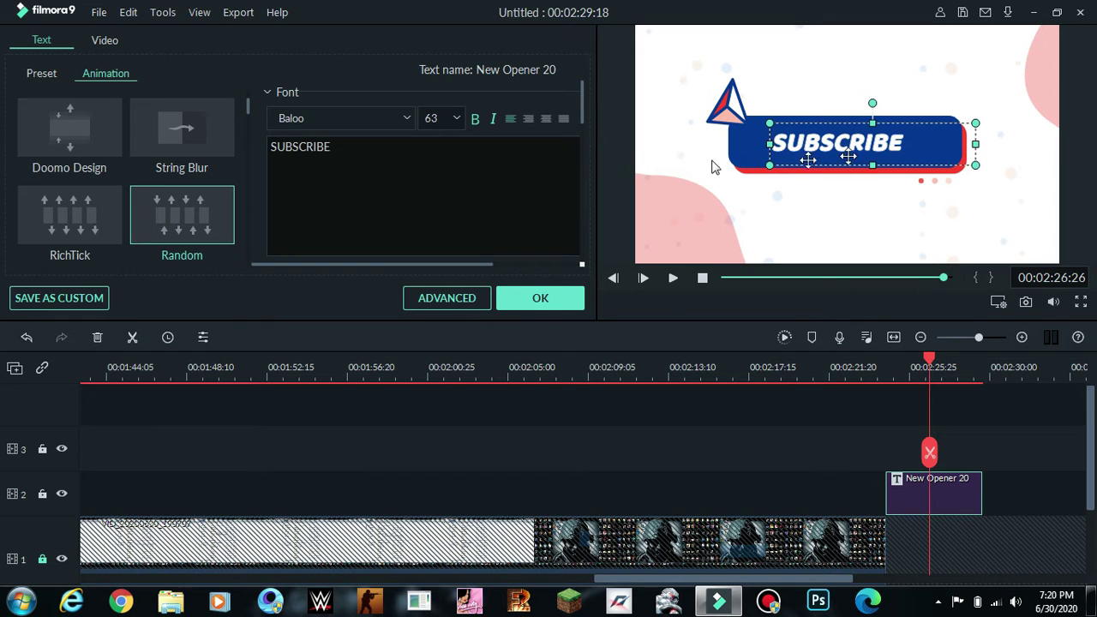
left_click(533, 118)
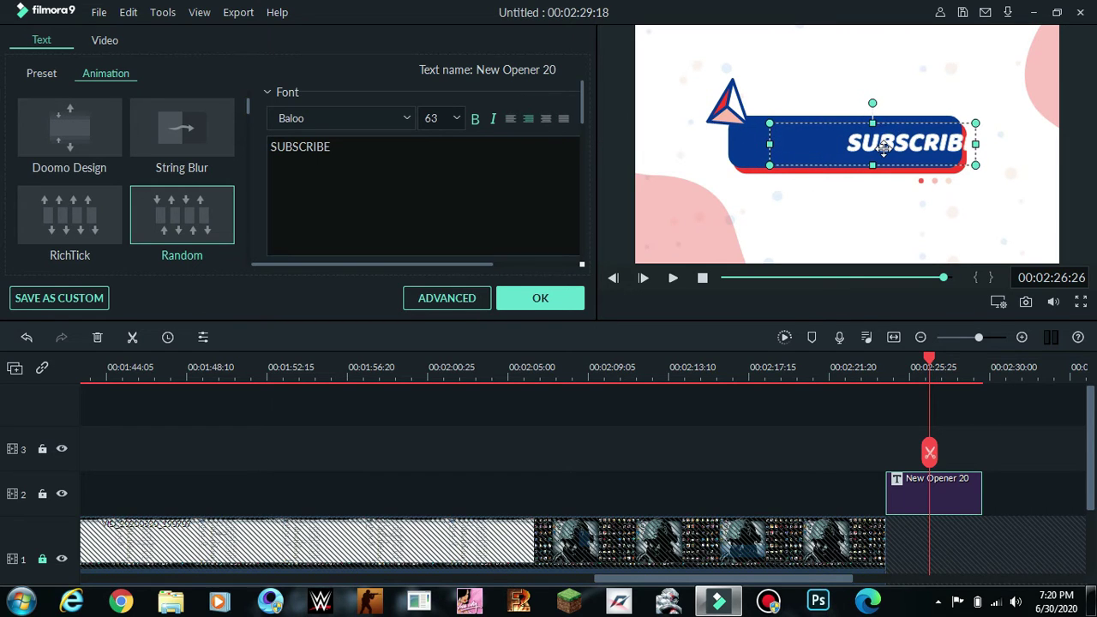
left_click_drag(883, 147, 866, 148)
left_click(547, 118)
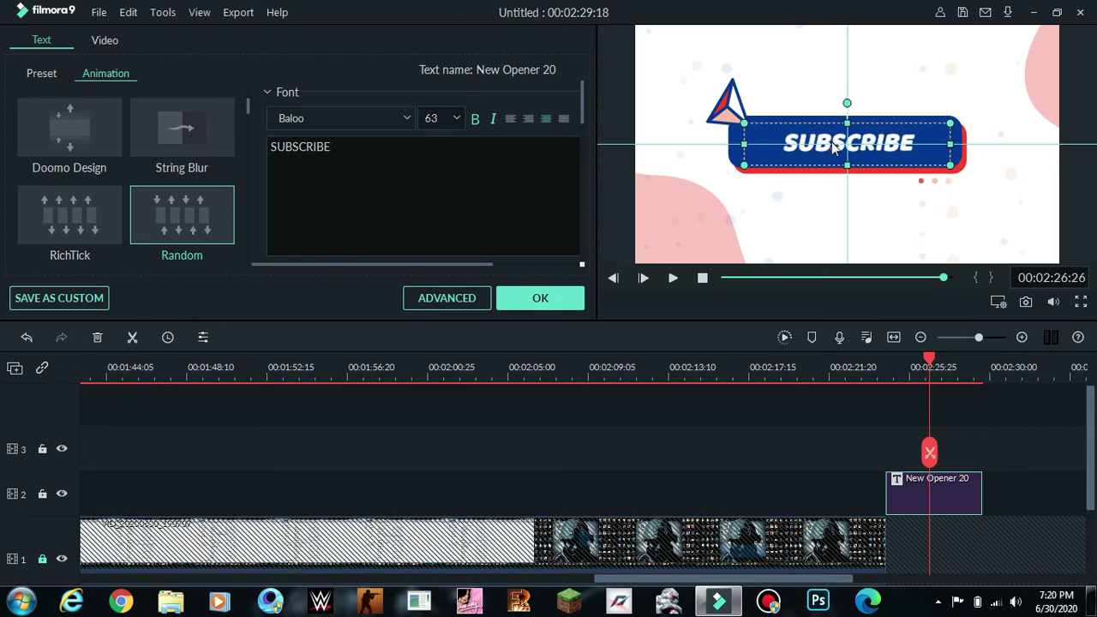
left_click(774, 189)
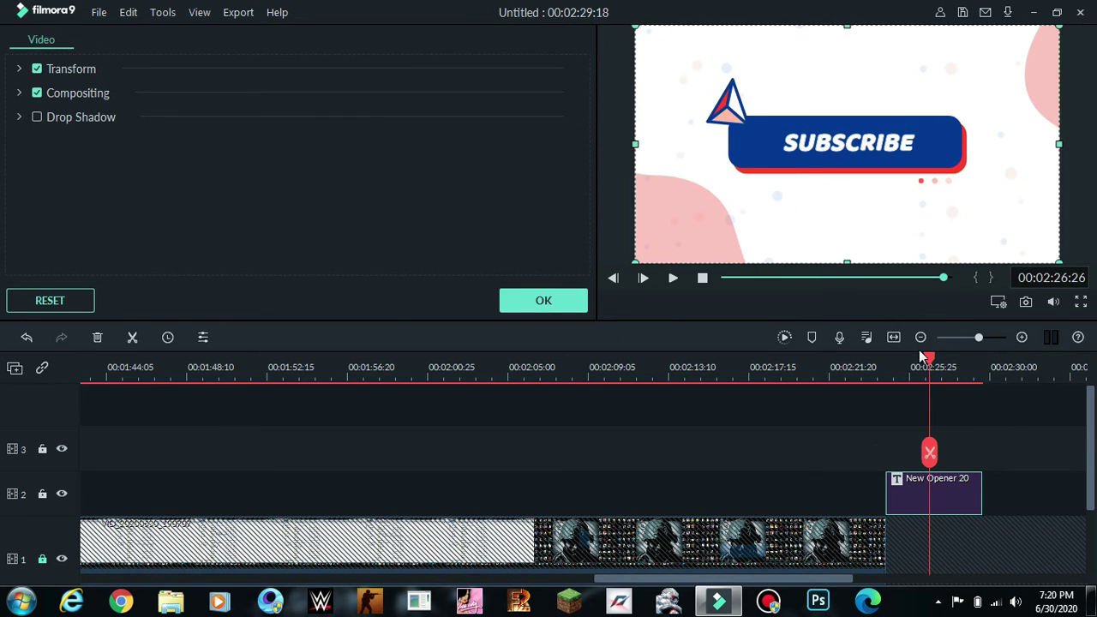
left_click(547, 301)
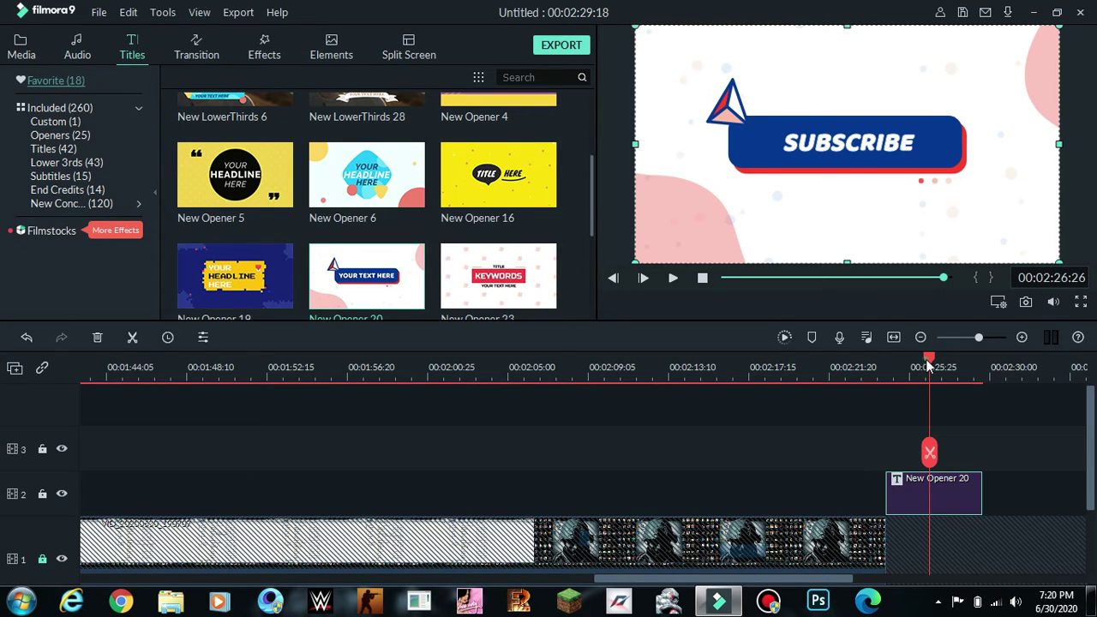
- Return the playhead to the start of the timeline and show the transition library
left_click_drag(930, 367, 12, 467)
left_click(196, 48)
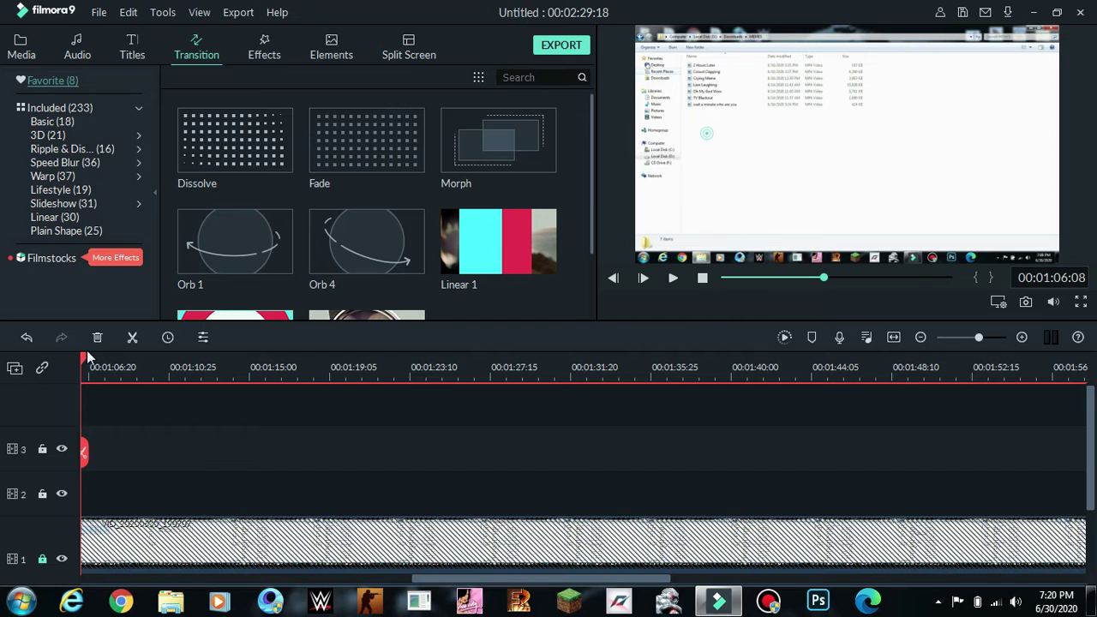
left_click_drag(86, 364, 51, 366)
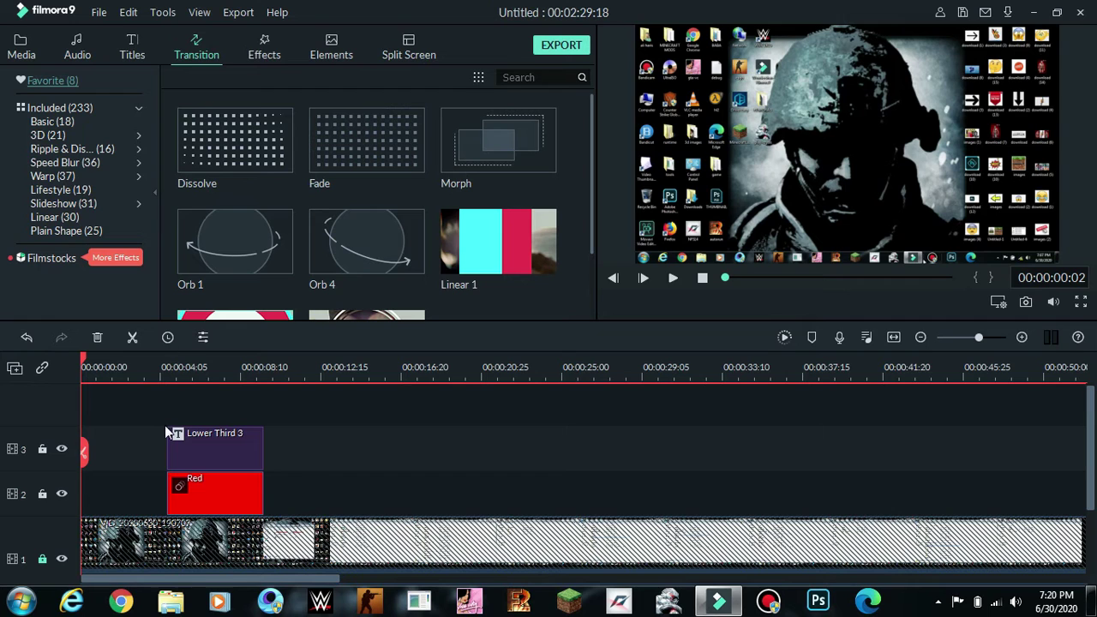
- Unlock video track 1 so that its clip can be edited
scroll(164, 425, "down", 2)
scroll(183, 438, "up", 1)
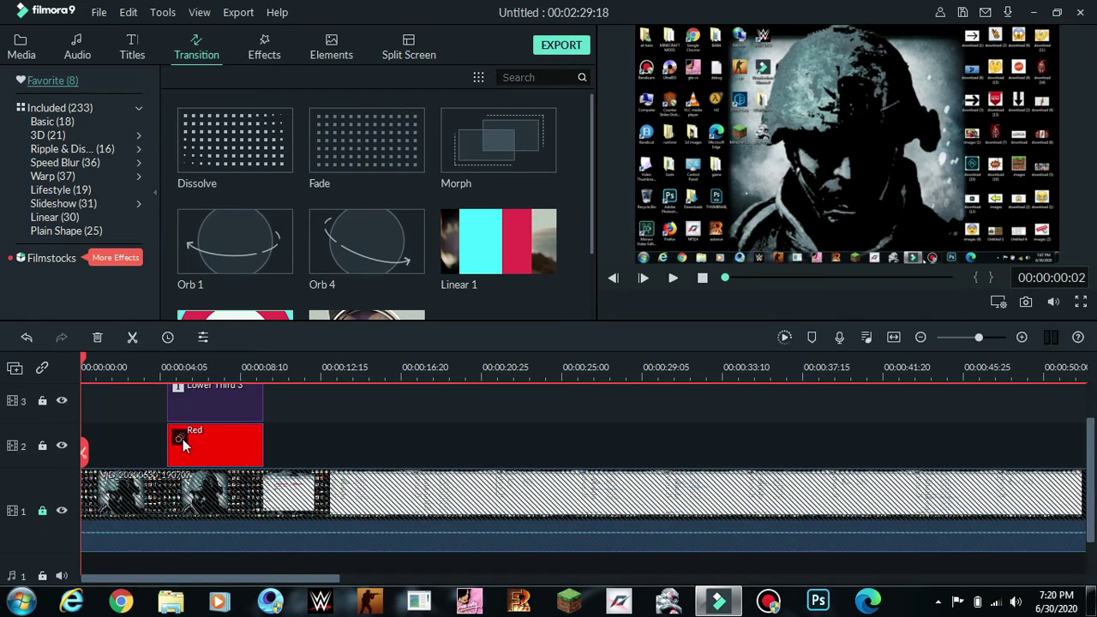
left_click(42, 510)
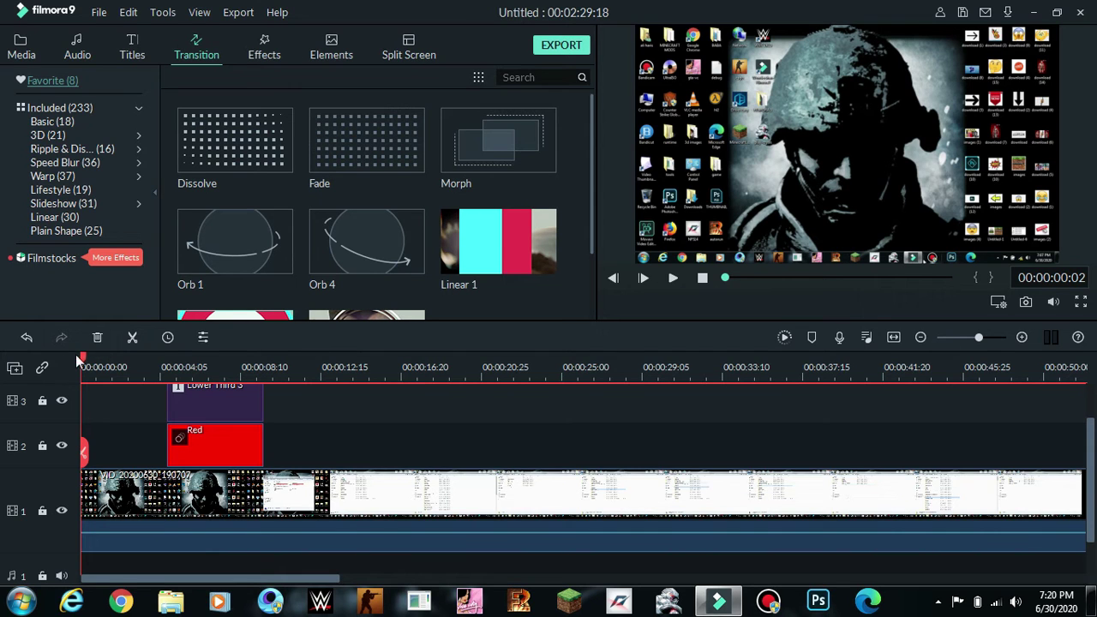
- Split the video clip on track 1 at 00:00:17:14 and again at 00:00:26:23
left_click_drag(84, 358, 430, 418)
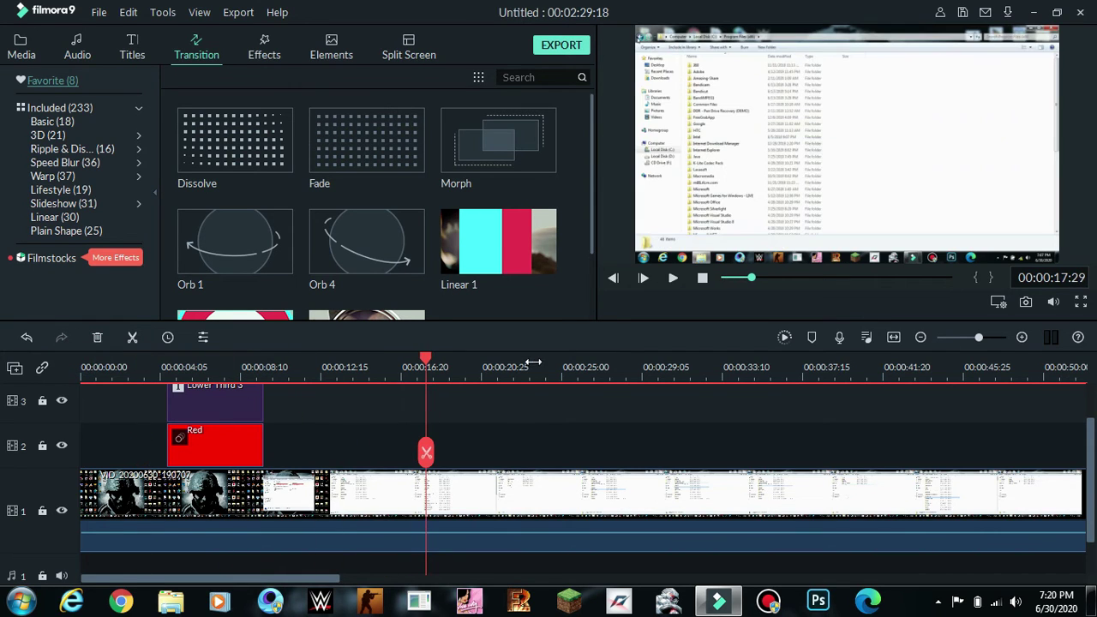
left_click_drag(429, 360, 417, 396)
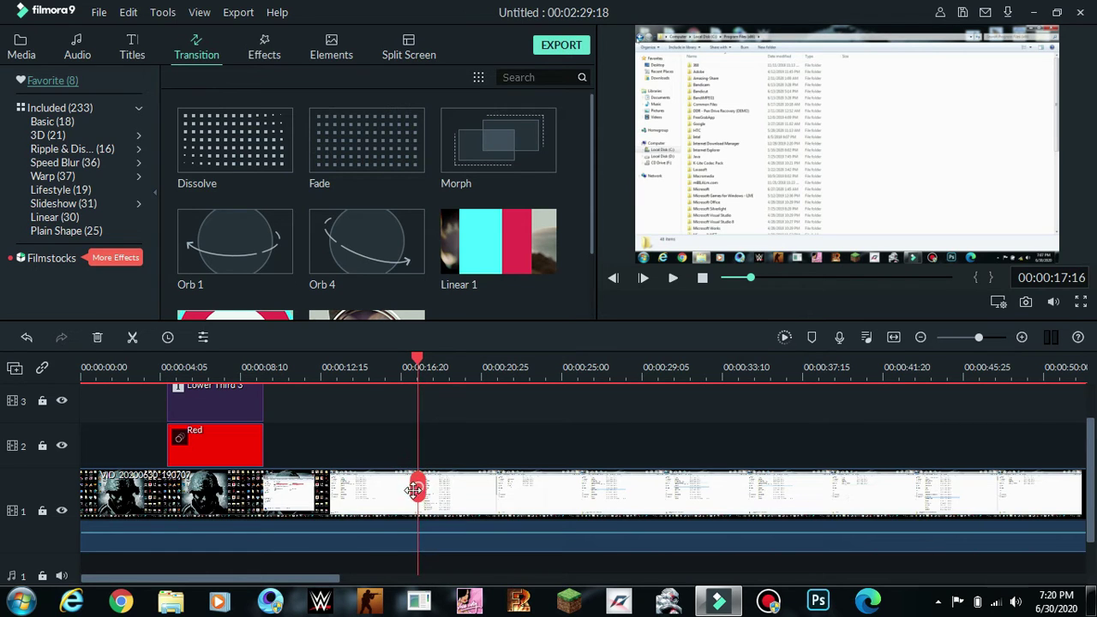
left_click(415, 488)
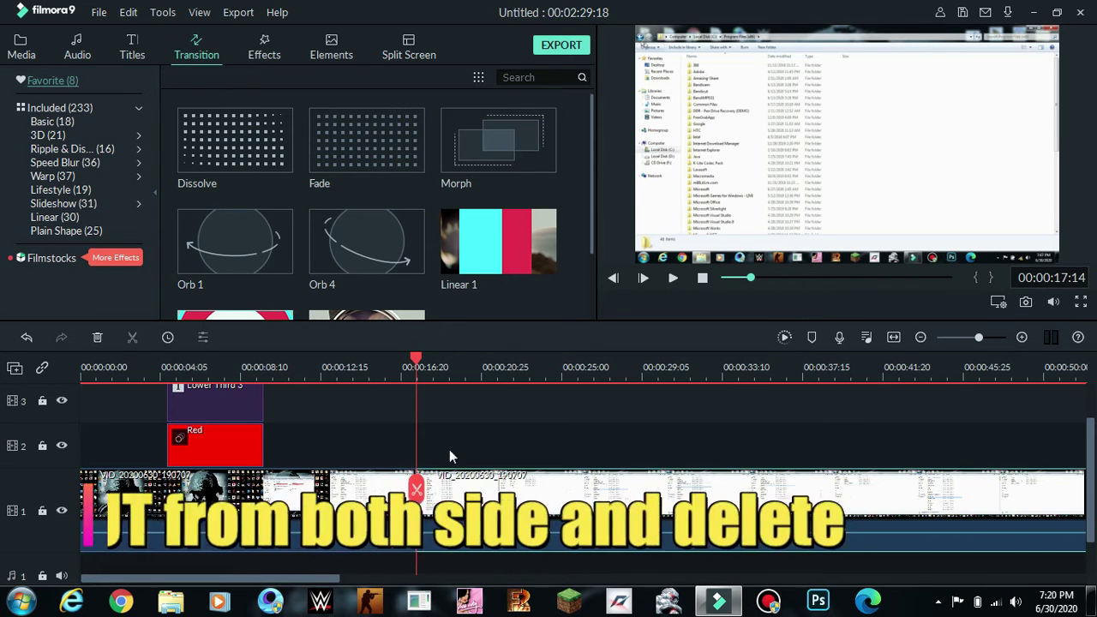
left_click_drag(417, 360, 597, 371)
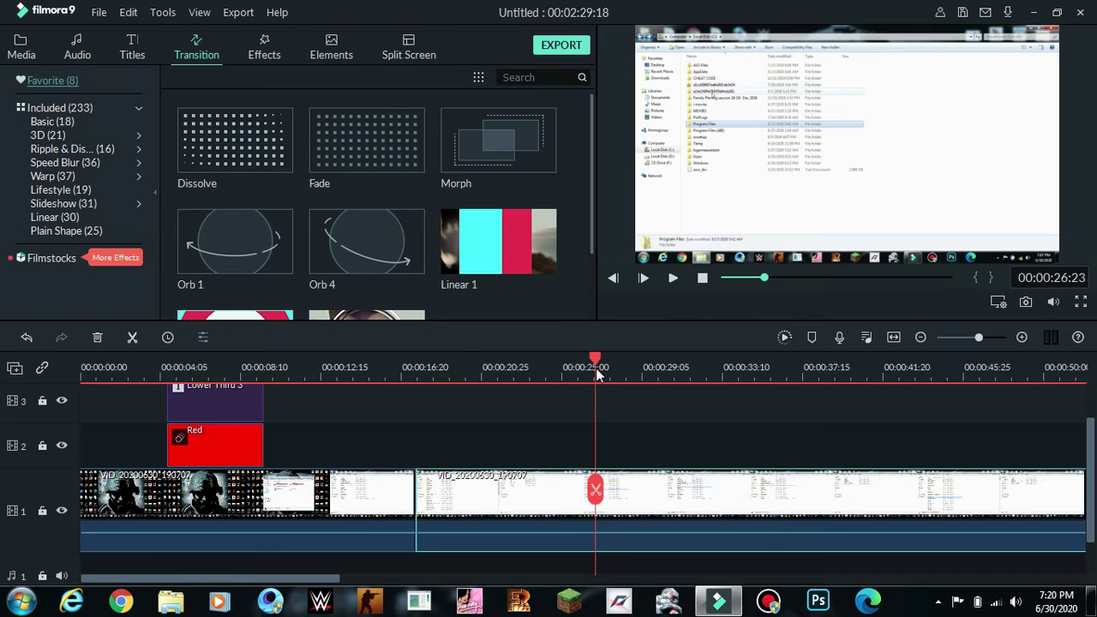
left_click(596, 492)
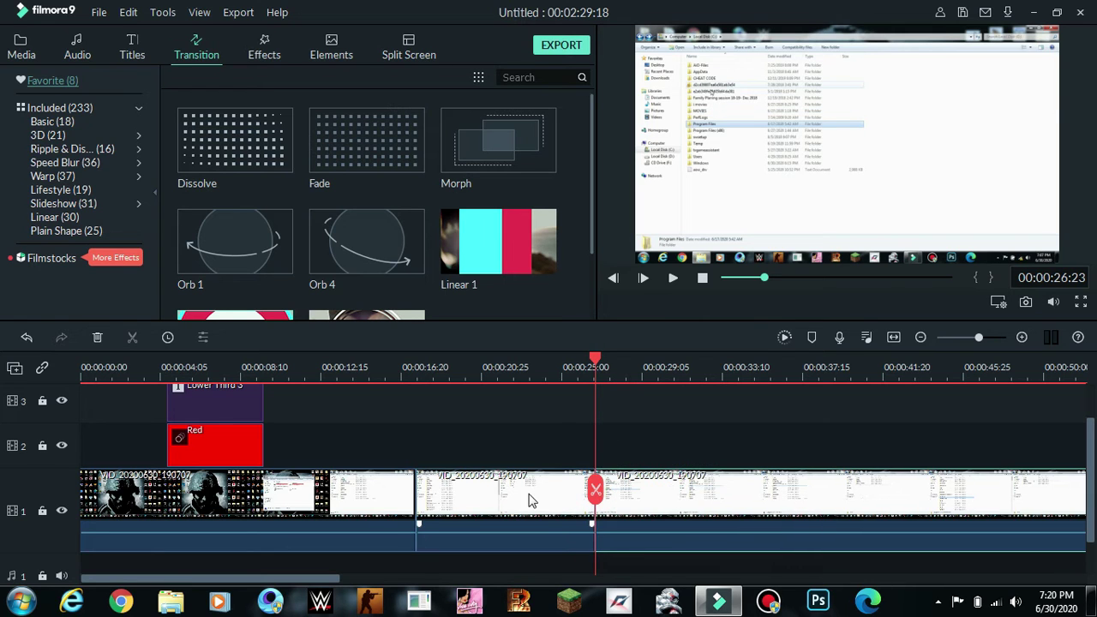
- Delete the section of the video clip between the two cuts on track 1
right_click(507, 500)
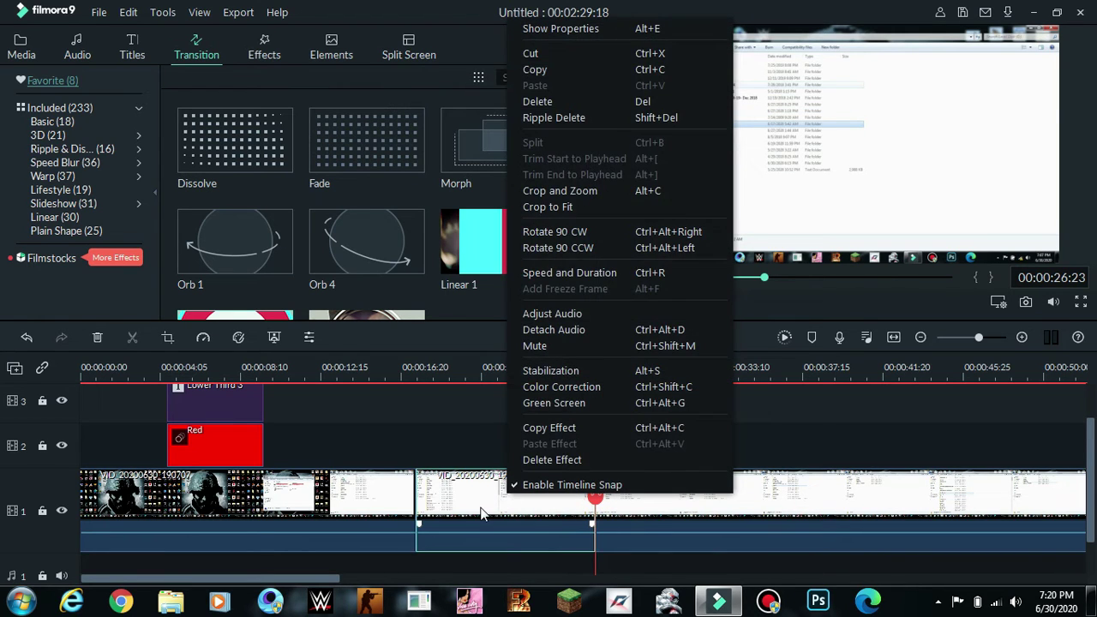
left_click(480, 512)
right_click(485, 504)
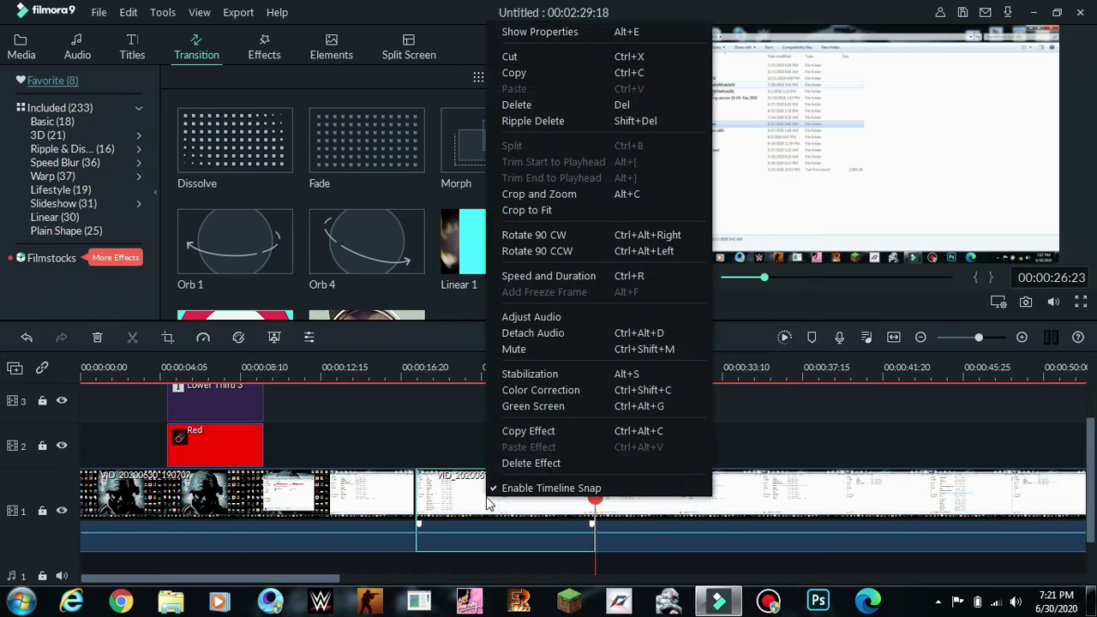
left_click(518, 104)
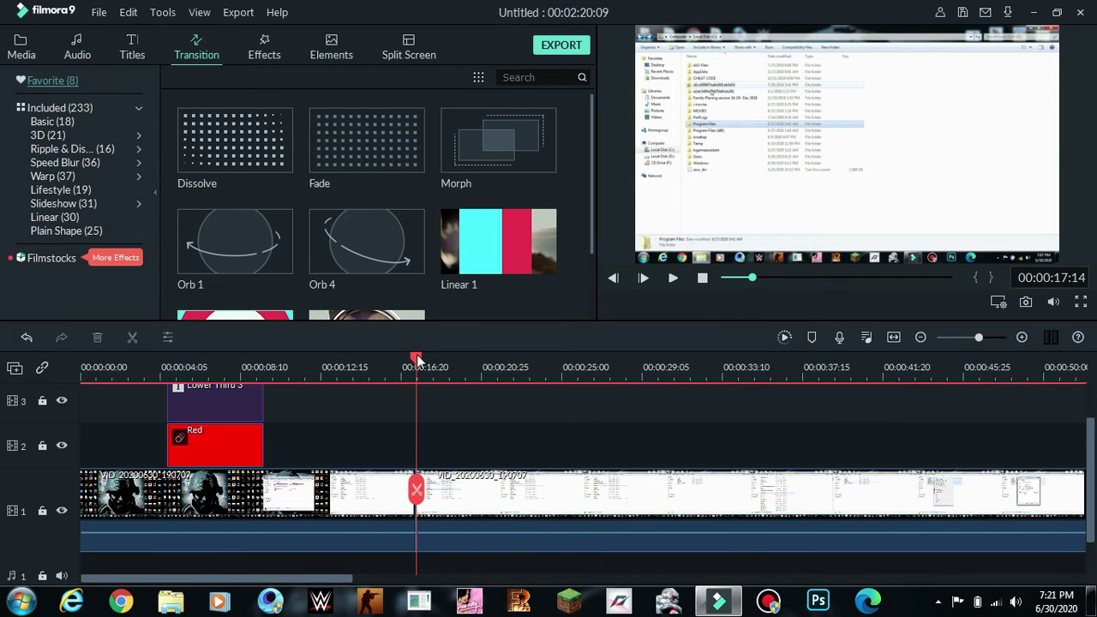
- Play the timeline from just before the remaining cut on track 1 until shortly past it to review the join
left_click_drag(417, 359, 400, 358)
left_click(676, 276)
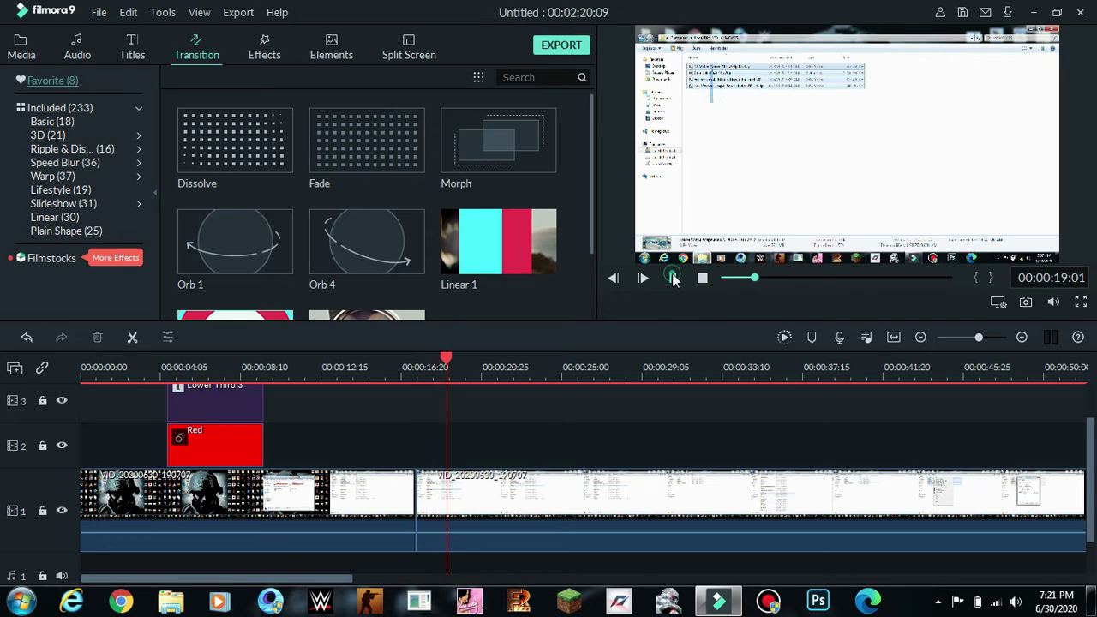
left_click(673, 279)
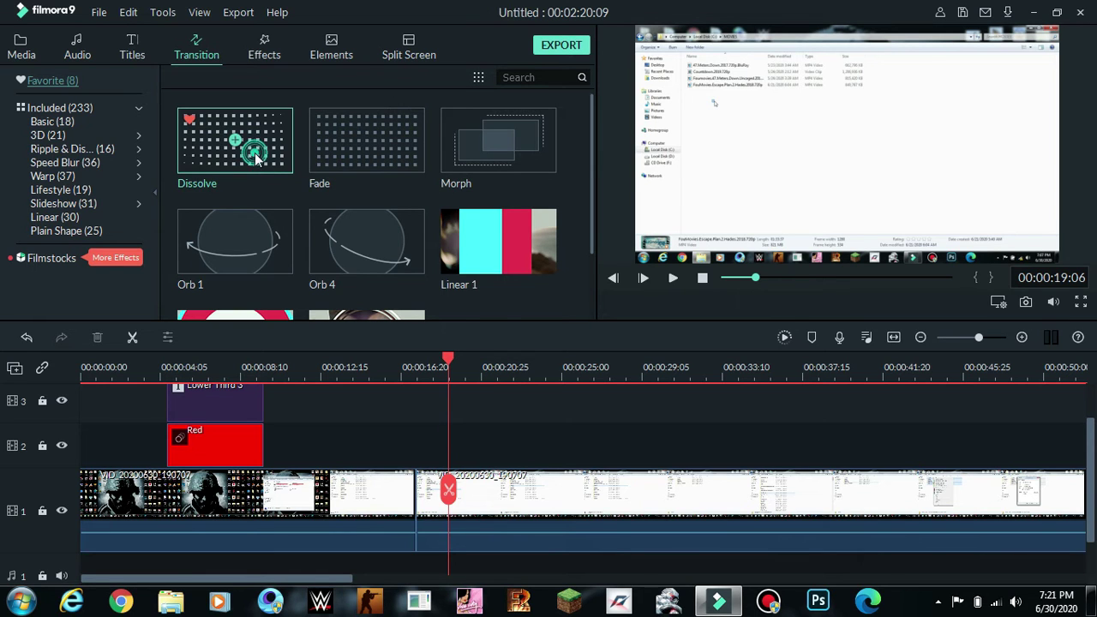
- Preview the favorite transitions Dissolve, Fade, Morph, Orb 1, Orb 4 and Linear 9
left_click(255, 156)
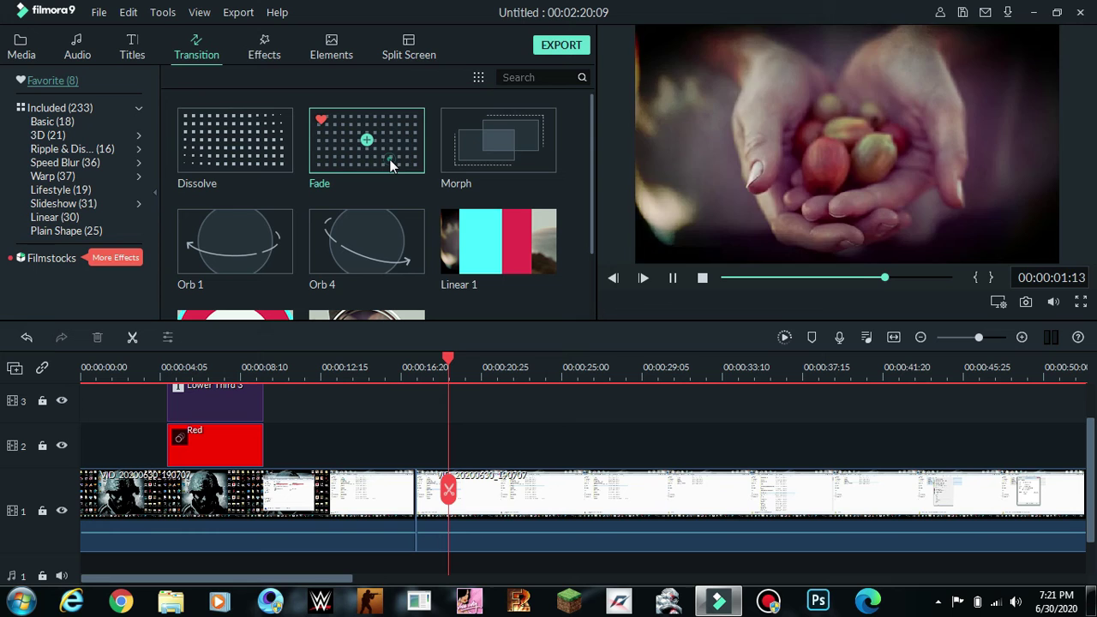
left_click(390, 166)
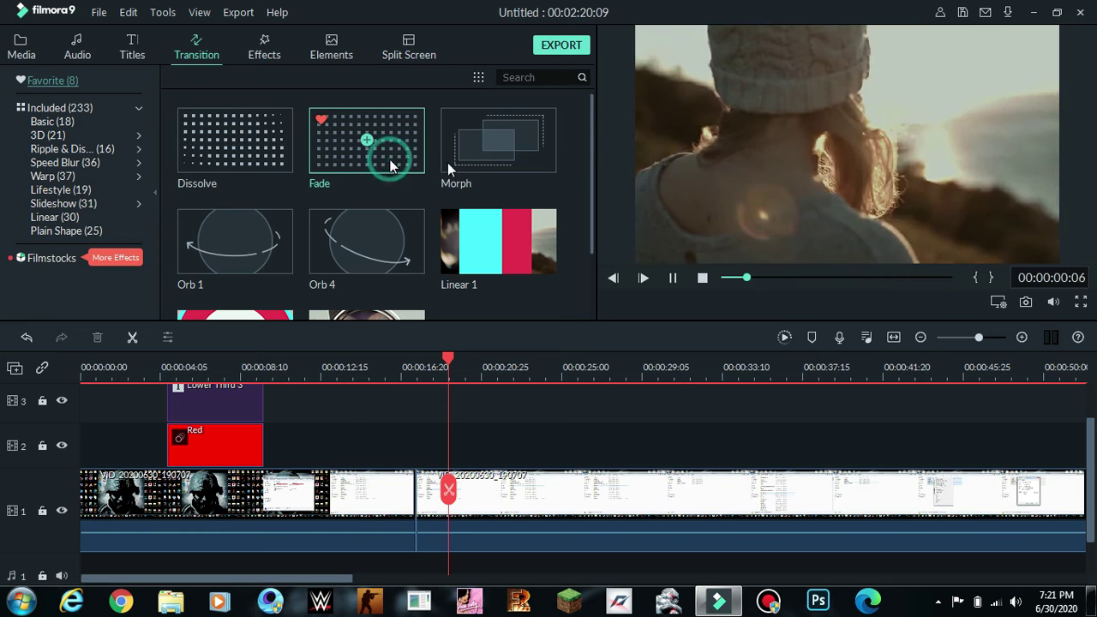
left_click(531, 148)
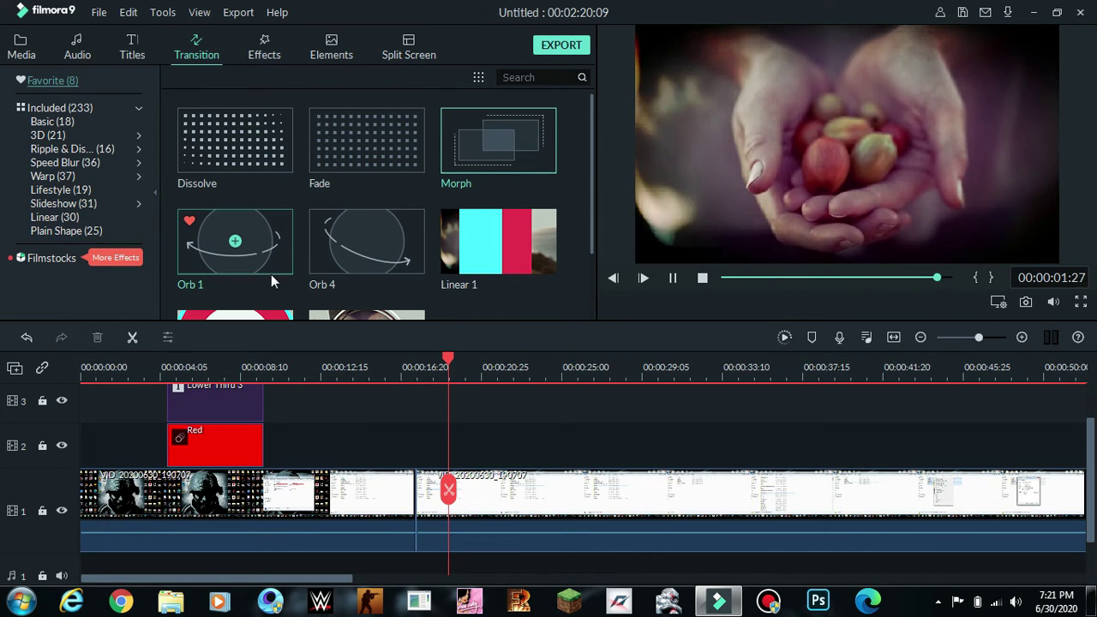
left_click(270, 269)
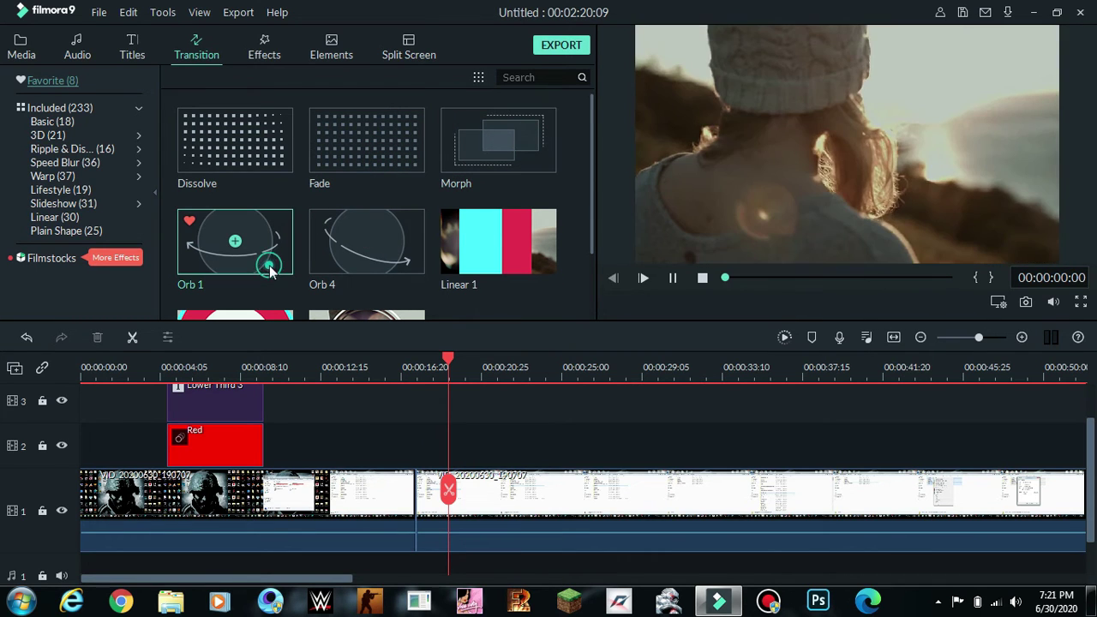
left_click(338, 272)
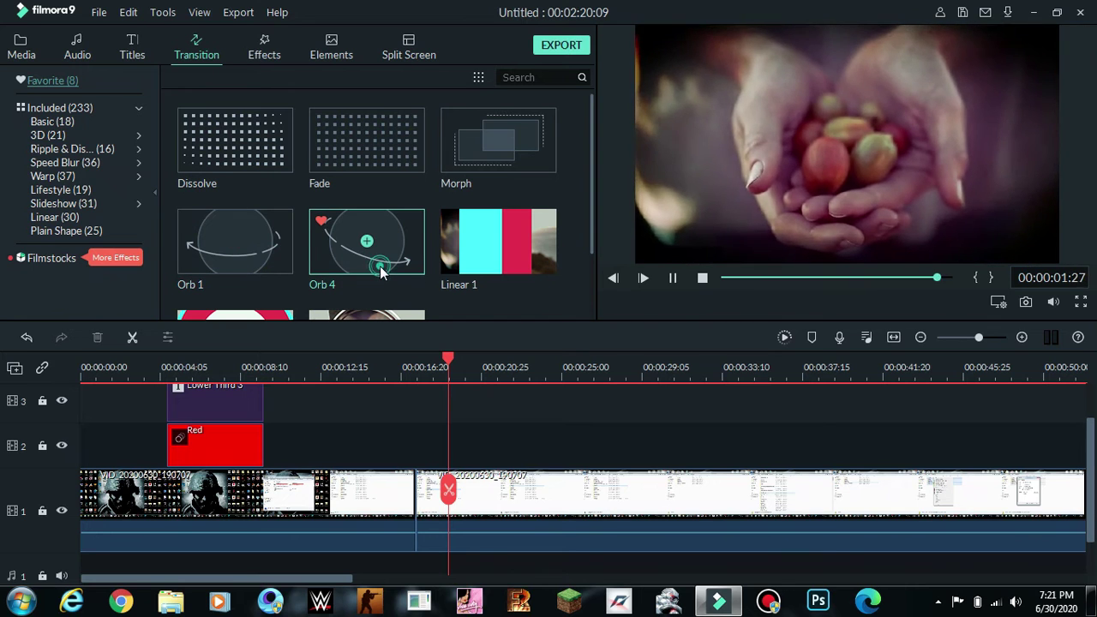
scroll(314, 283, "down", 1)
left_click(288, 269)
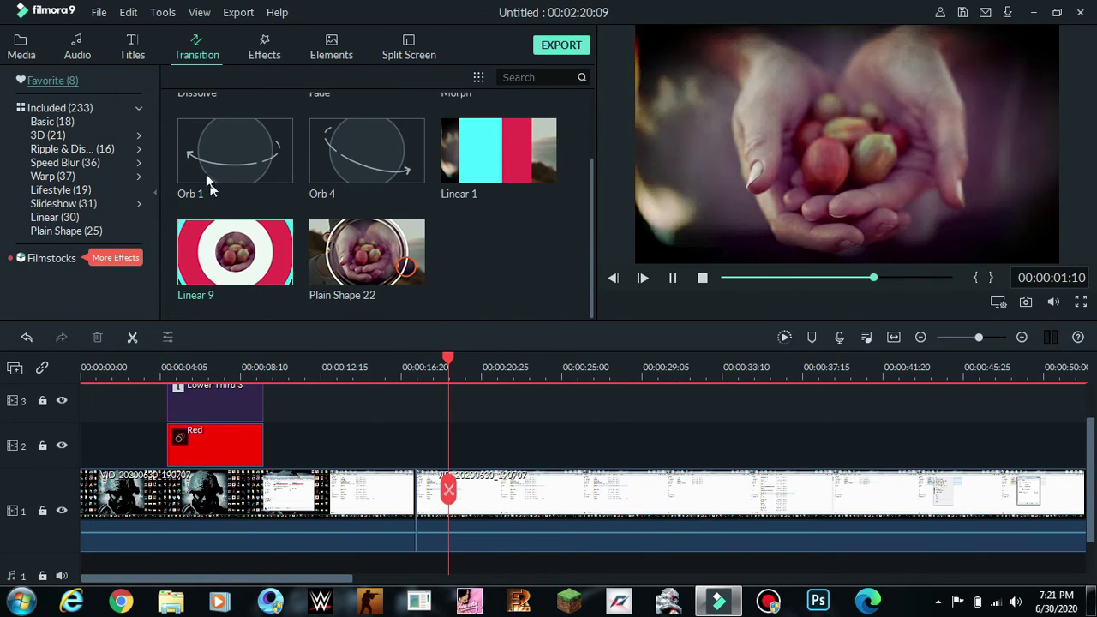
- Apply the favorite Linear 9 transition to the cut between the two video clips on track 1
scroll(313, 215, "up", 1)
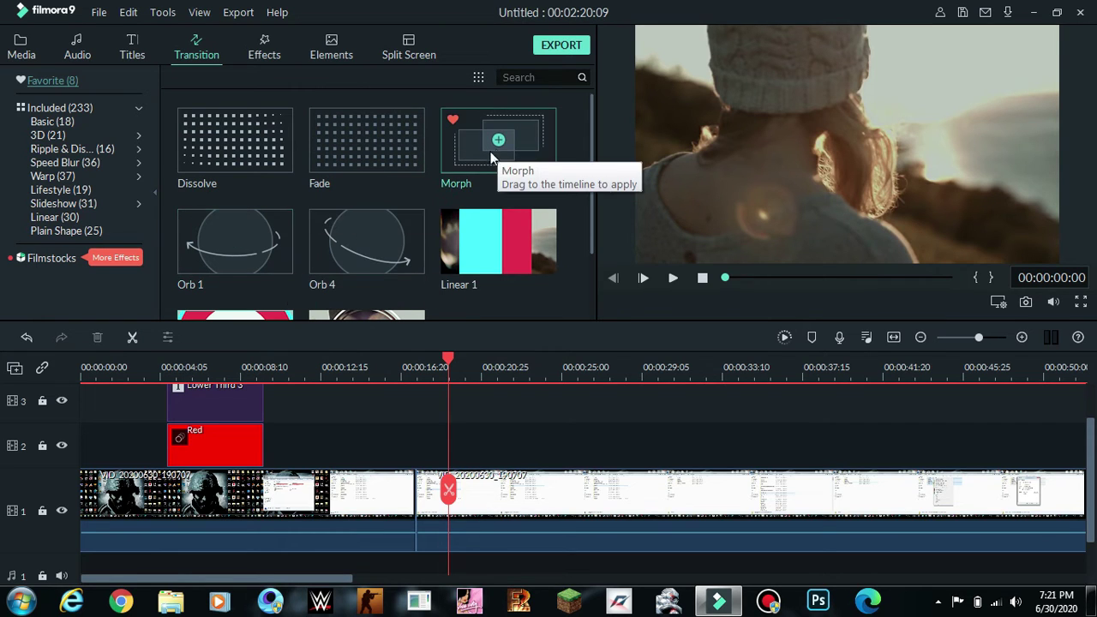
scroll(368, 283, "down", 1)
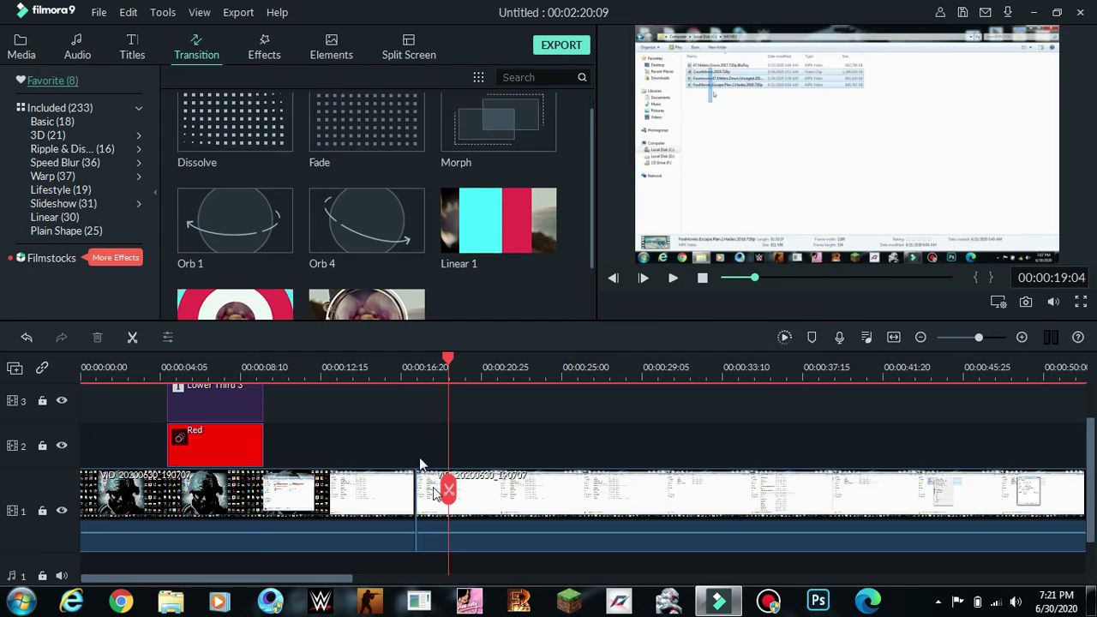
left_click(377, 273)
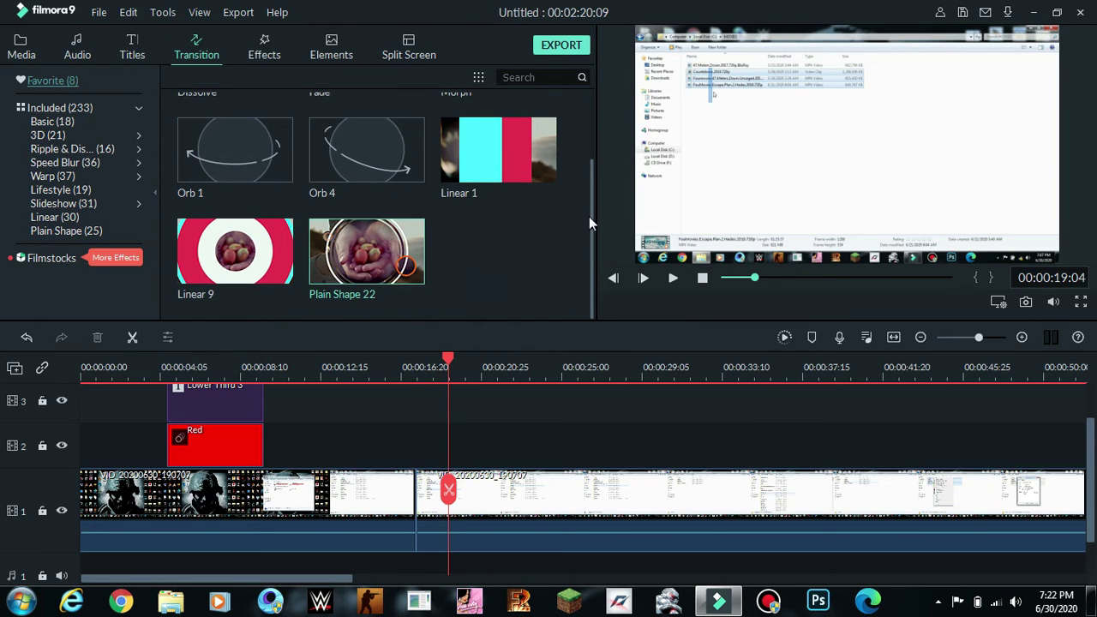
mouse_move(249, 276)
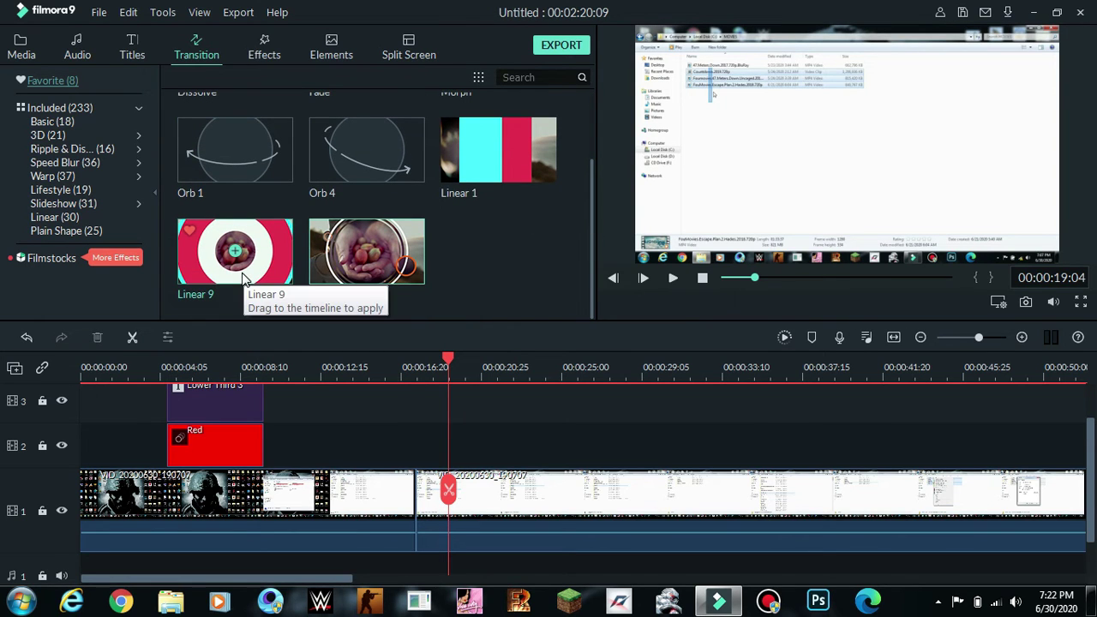
left_click_drag(239, 274, 406, 500)
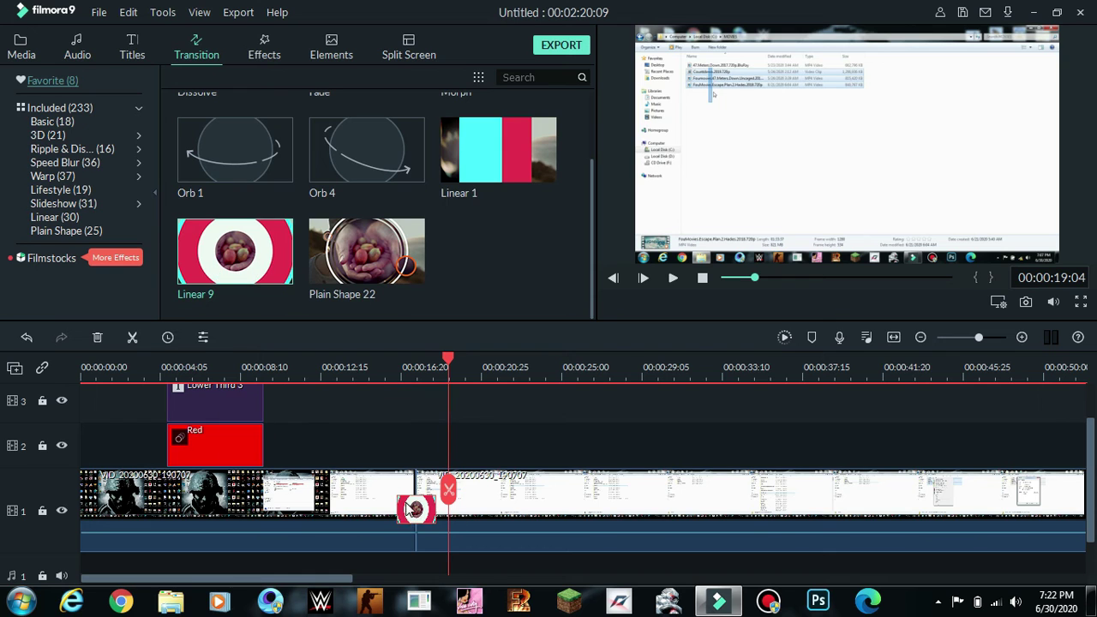
- Play the timeline across the Linear 9 transition to review it, and shorten the transition slightly on track 1
left_click_drag(452, 360, 387, 358)
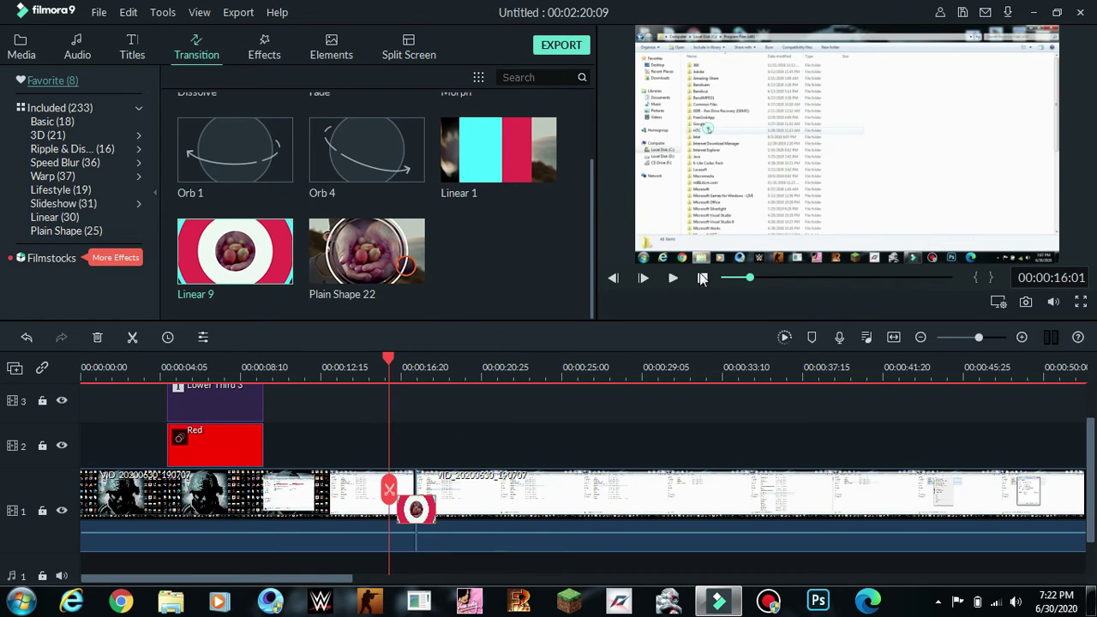
left_click(673, 278)
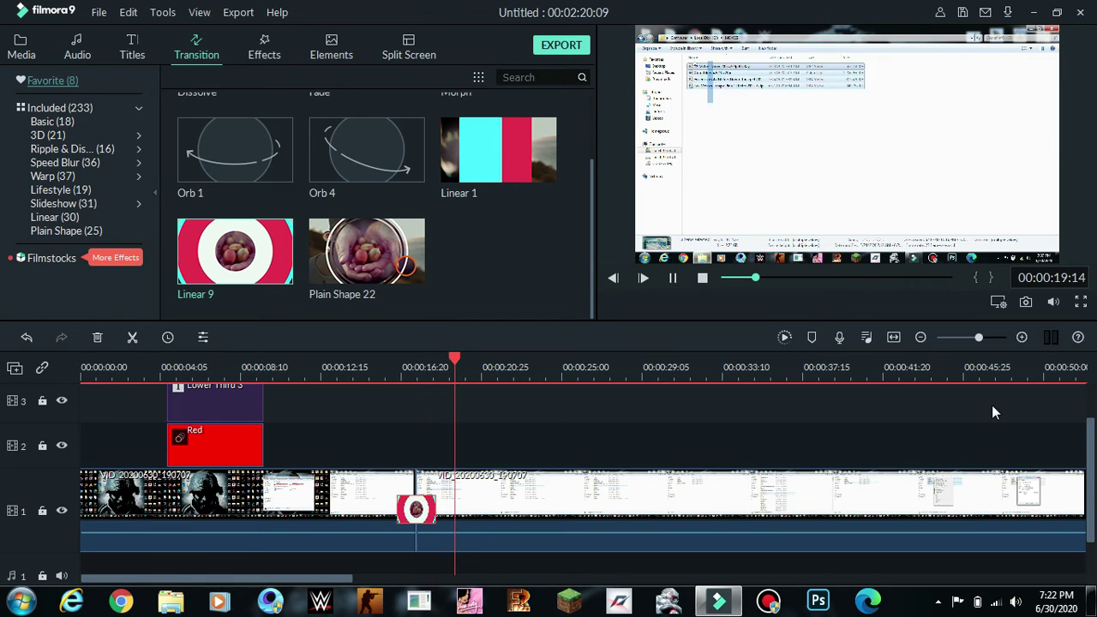
left_click(673, 277)
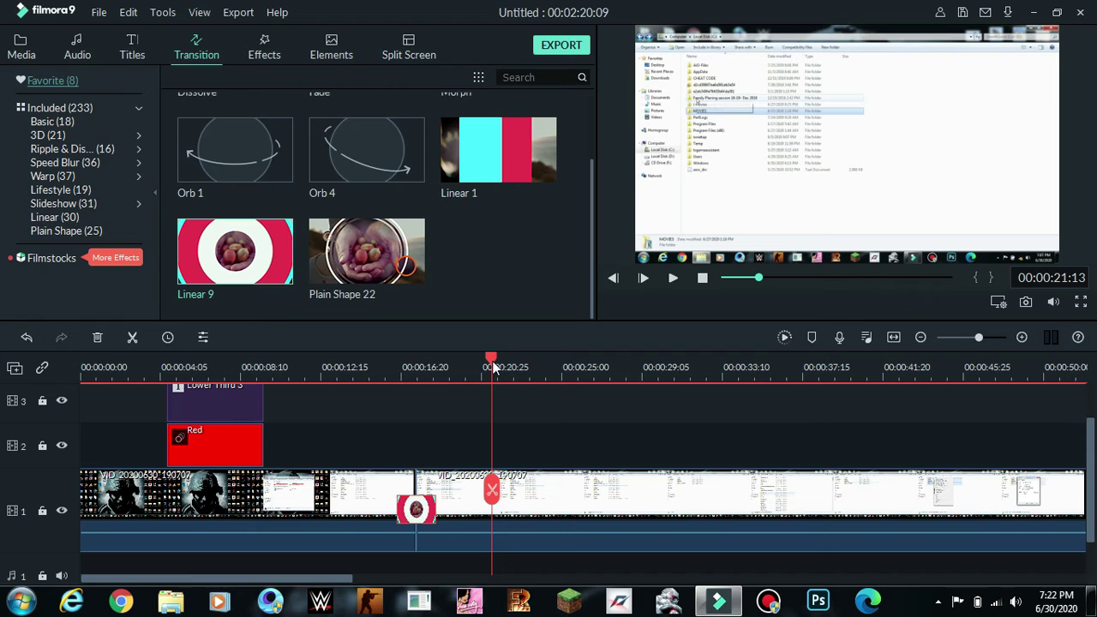
left_click_drag(493, 367, 385, 367)
left_click(397, 514)
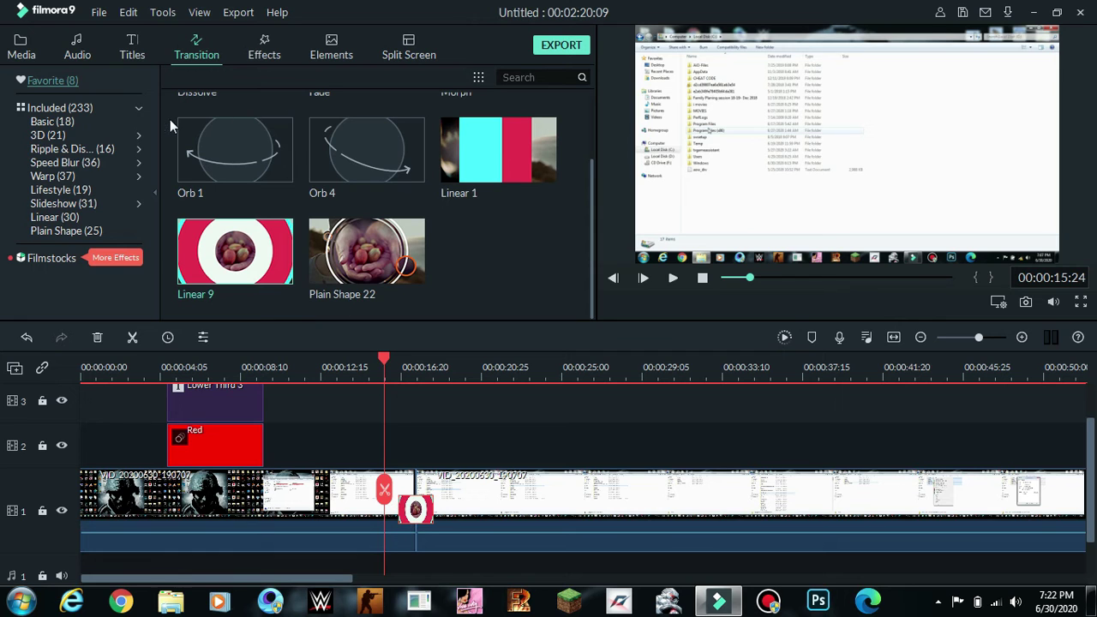
- Add the Linear 15 transition from the included collection to the favorites and preview Plain Shape 6
left_click(103, 111)
scroll(416, 216, "down", 5)
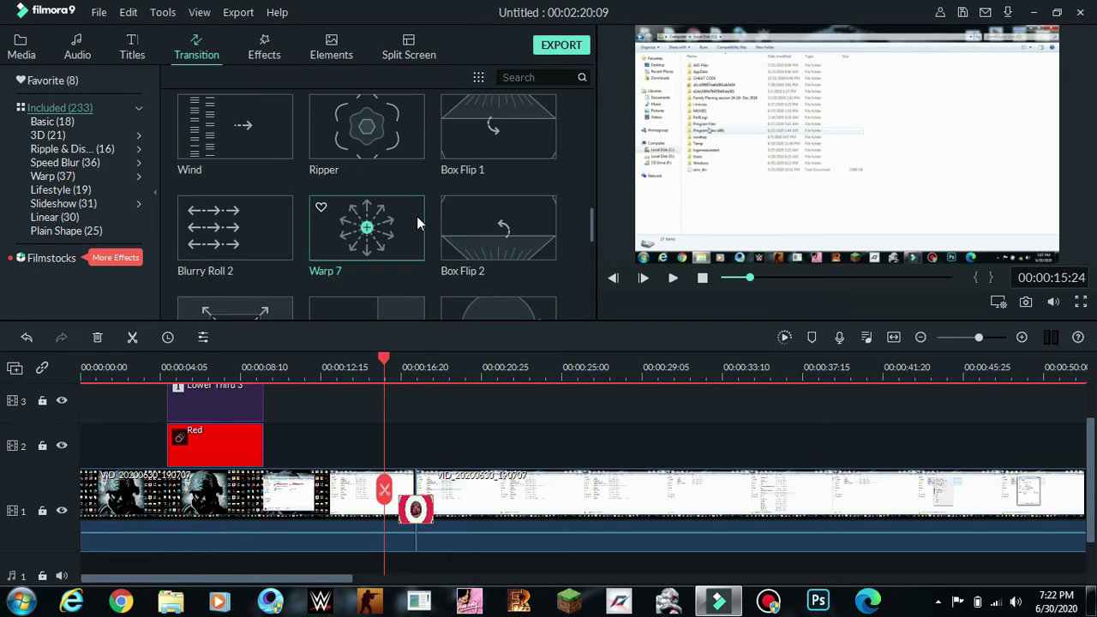
scroll(417, 216, "down", 10)
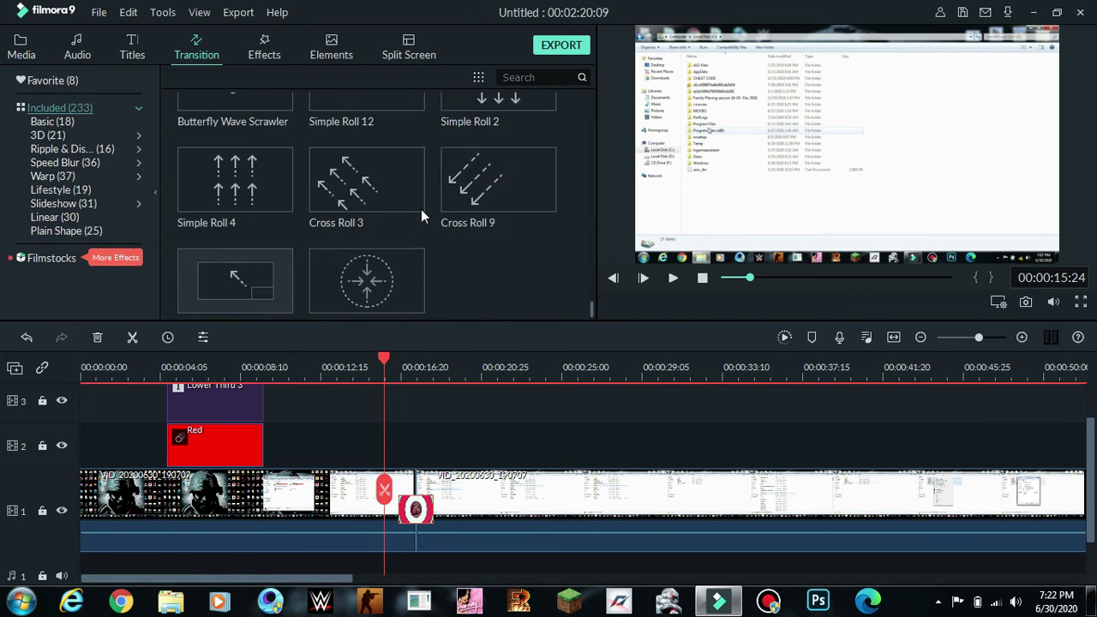
scroll(421, 209, "down", 10)
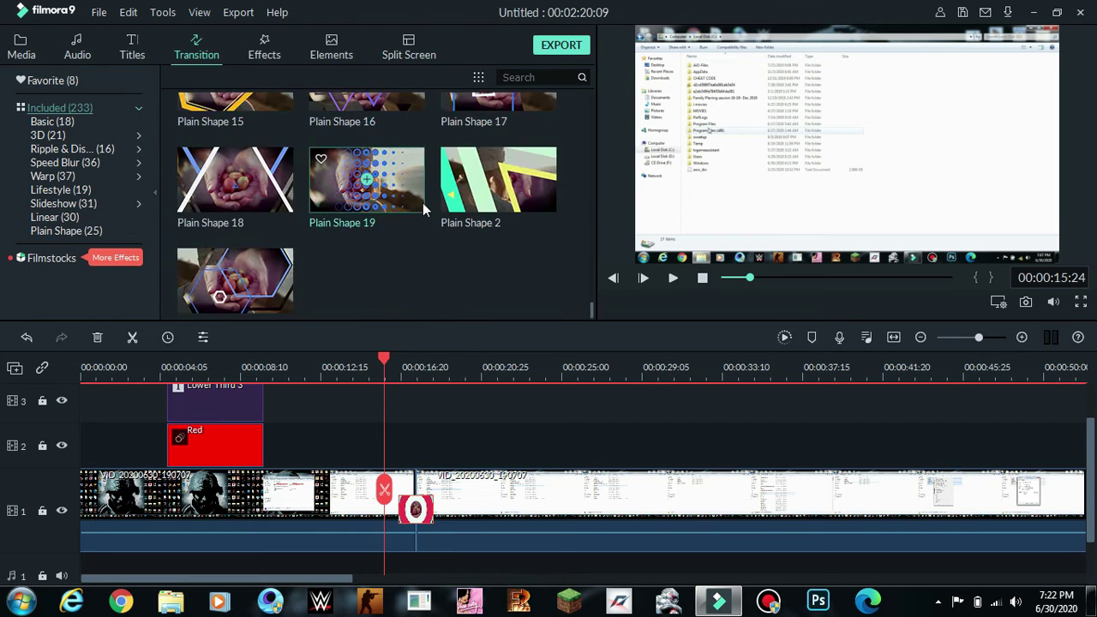
scroll(423, 206, "down", 3)
left_click(453, 233)
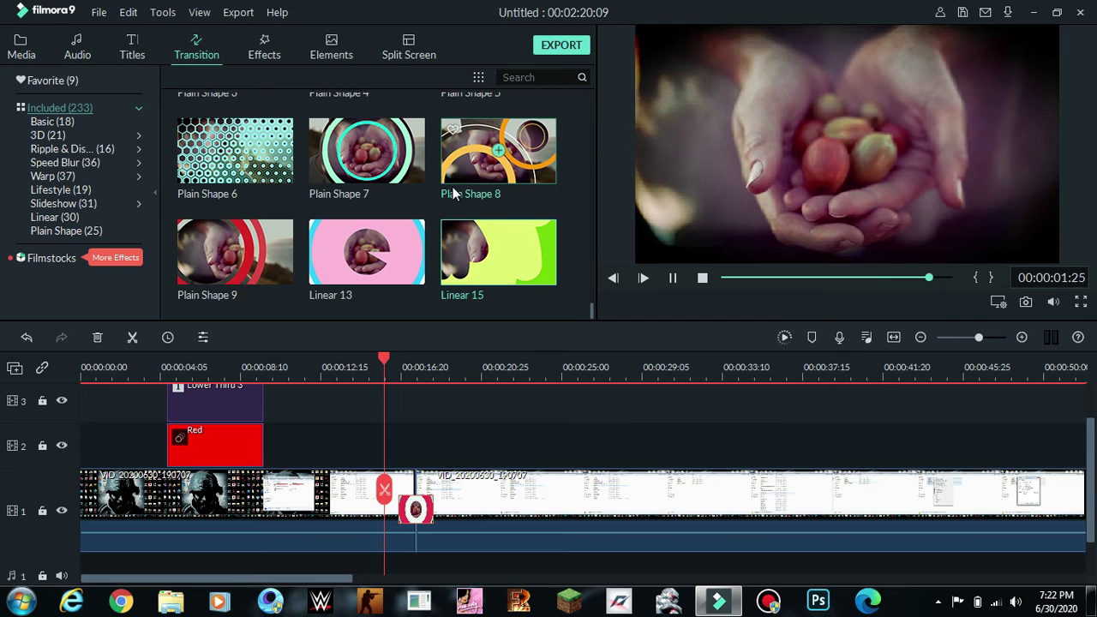
left_click(238, 175)
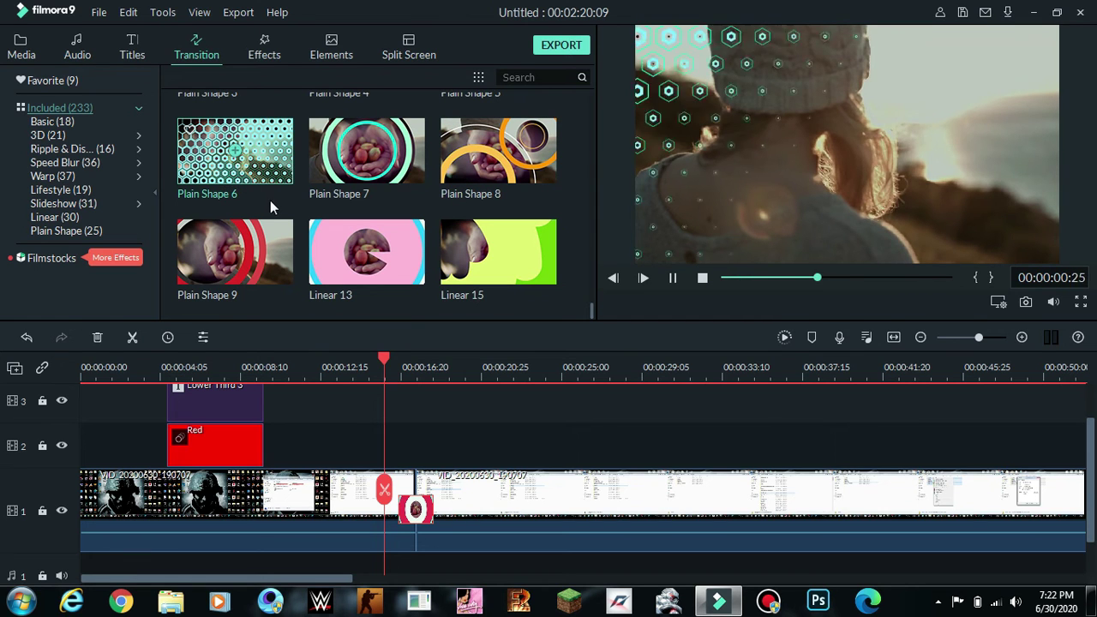
- Position the playhead at 00:00:18:03 and look through the favorite effects
left_click_drag(384, 358, 428, 359)
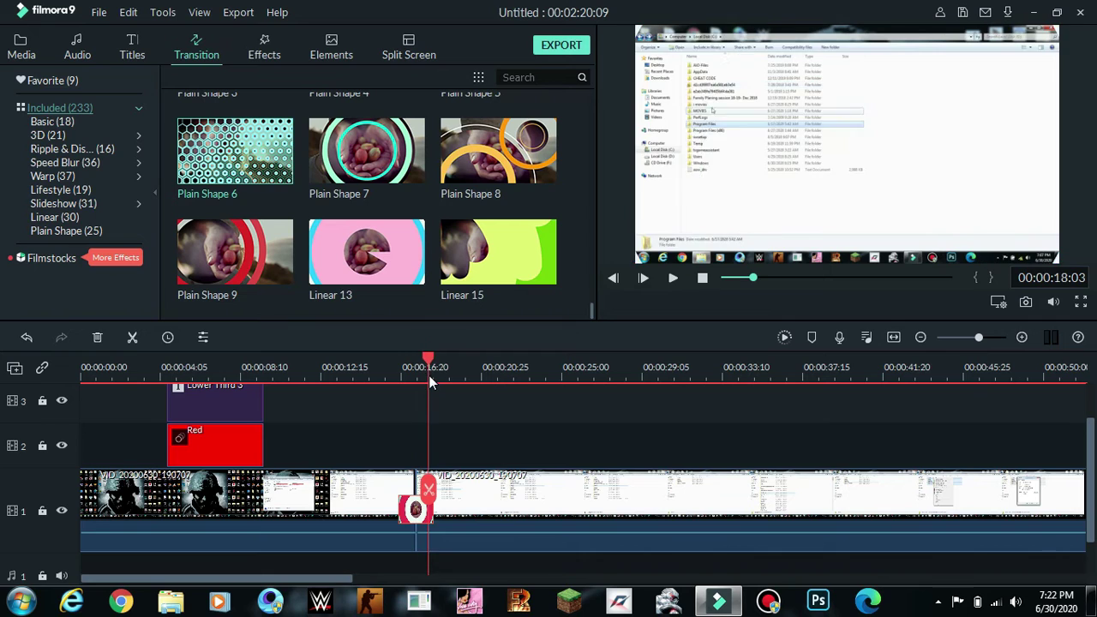
left_click(266, 47)
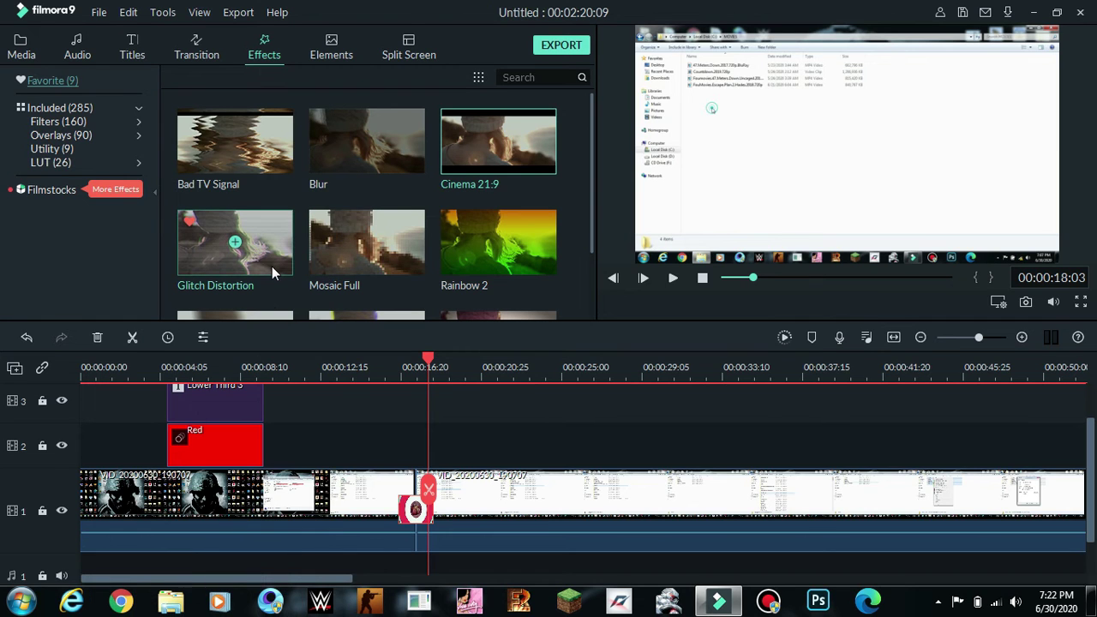
scroll(341, 254, "down", 2)
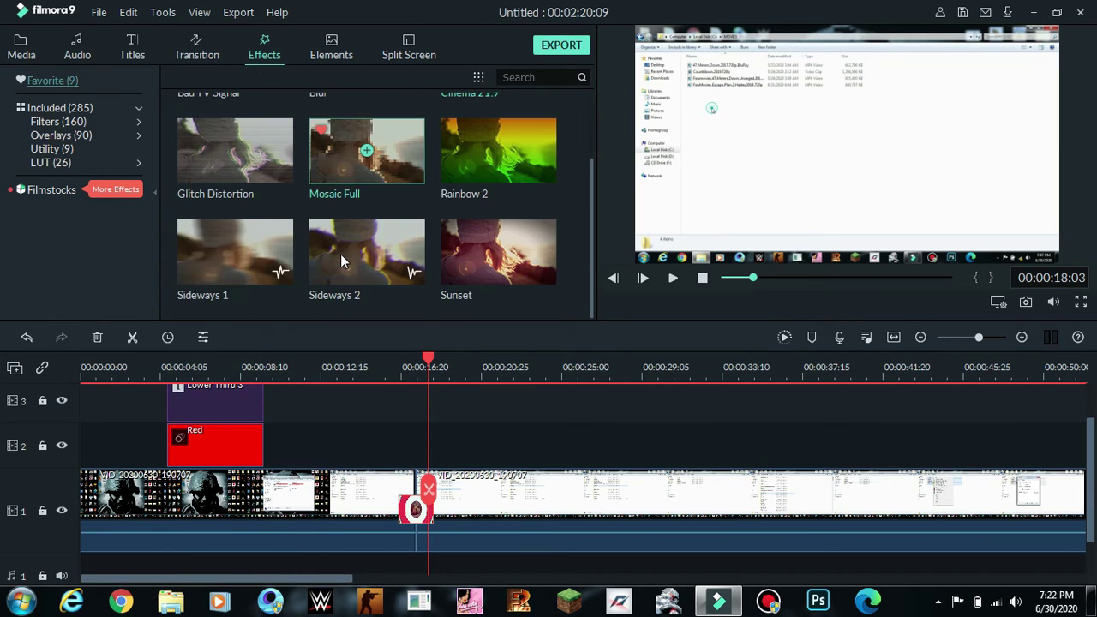
scroll(341, 254, "up", 2)
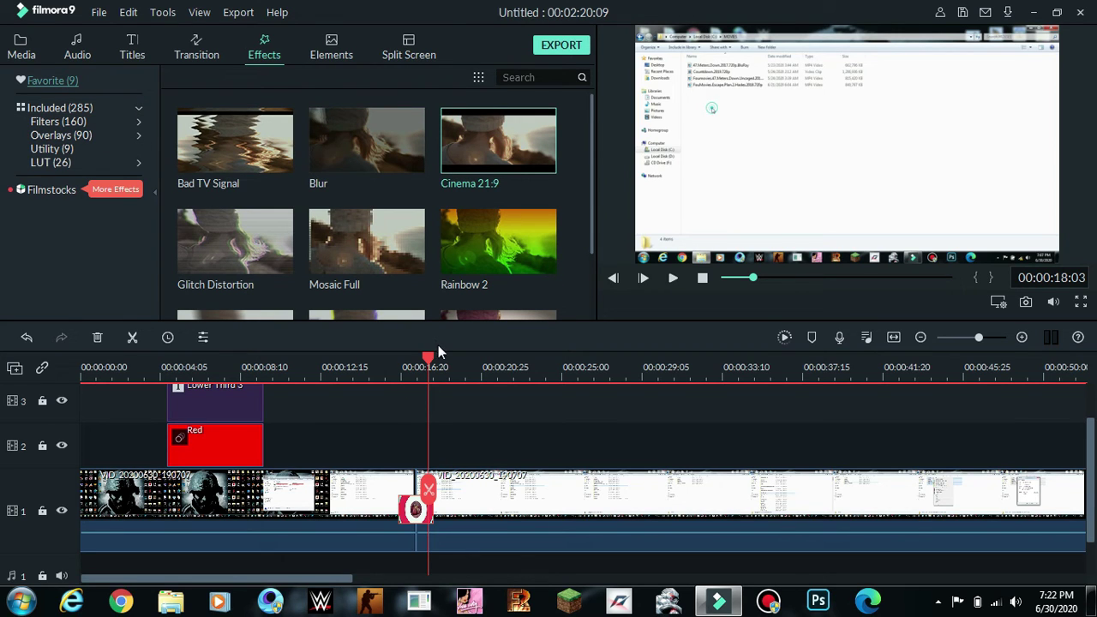
- Look through the included audio library and preview the Cinematic Horn sound
left_click(77, 49)
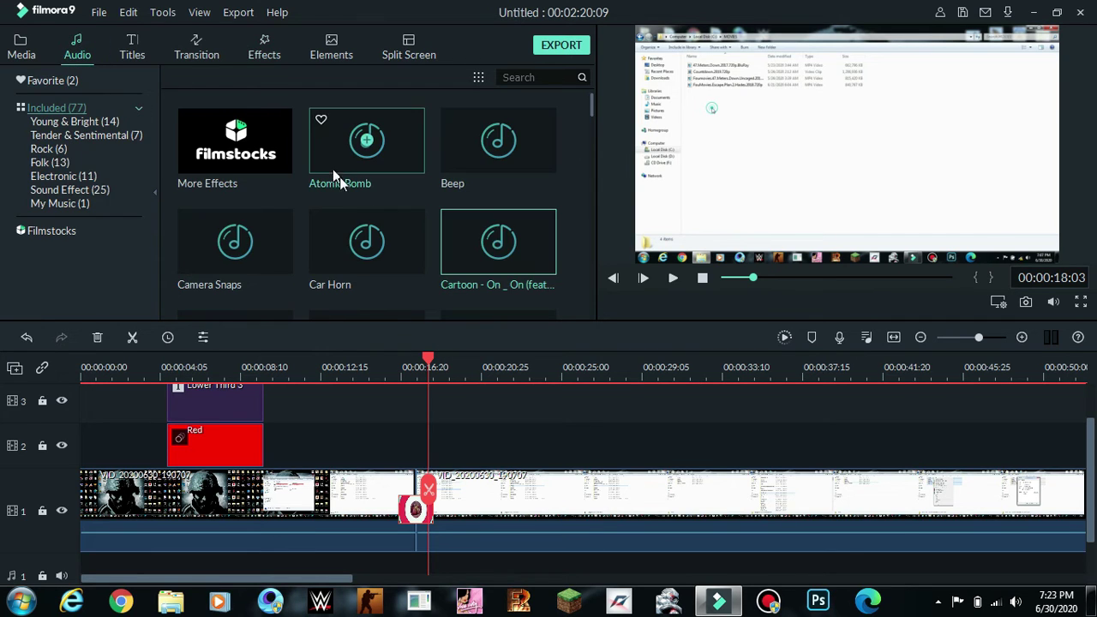
scroll(343, 182, "down", 2)
scroll(343, 181, "down", 8)
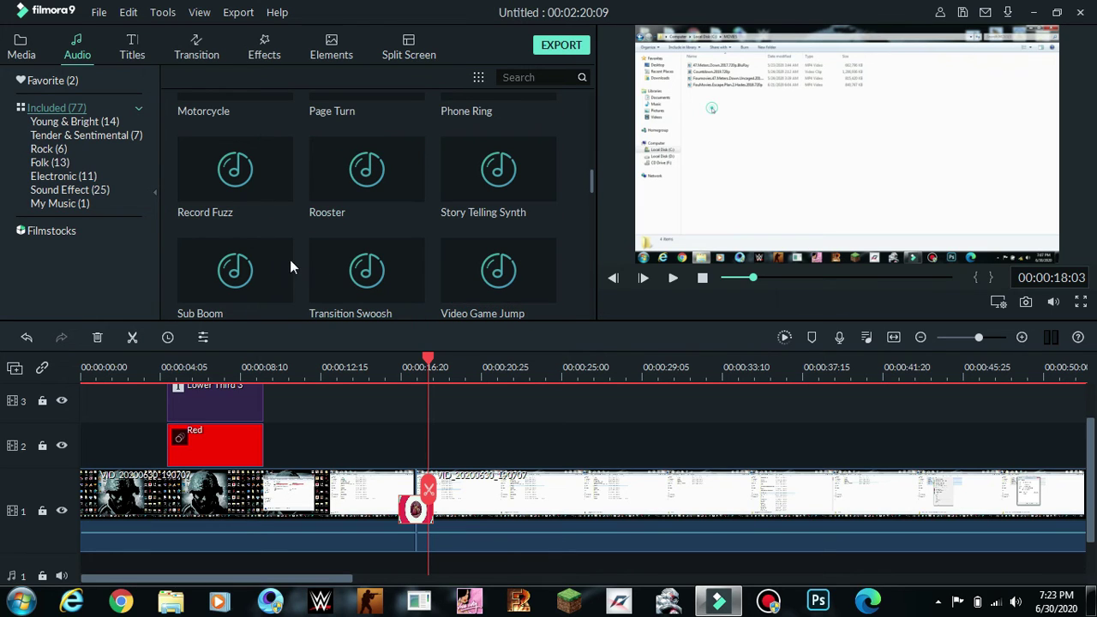
scroll(347, 288, "up", 8)
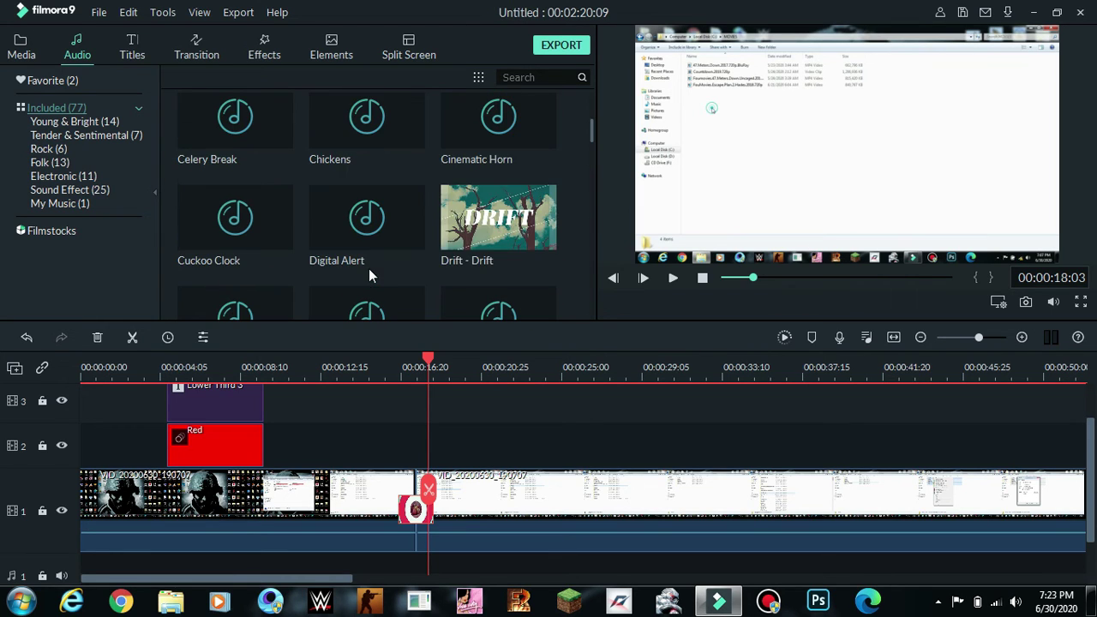
double_click(524, 120)
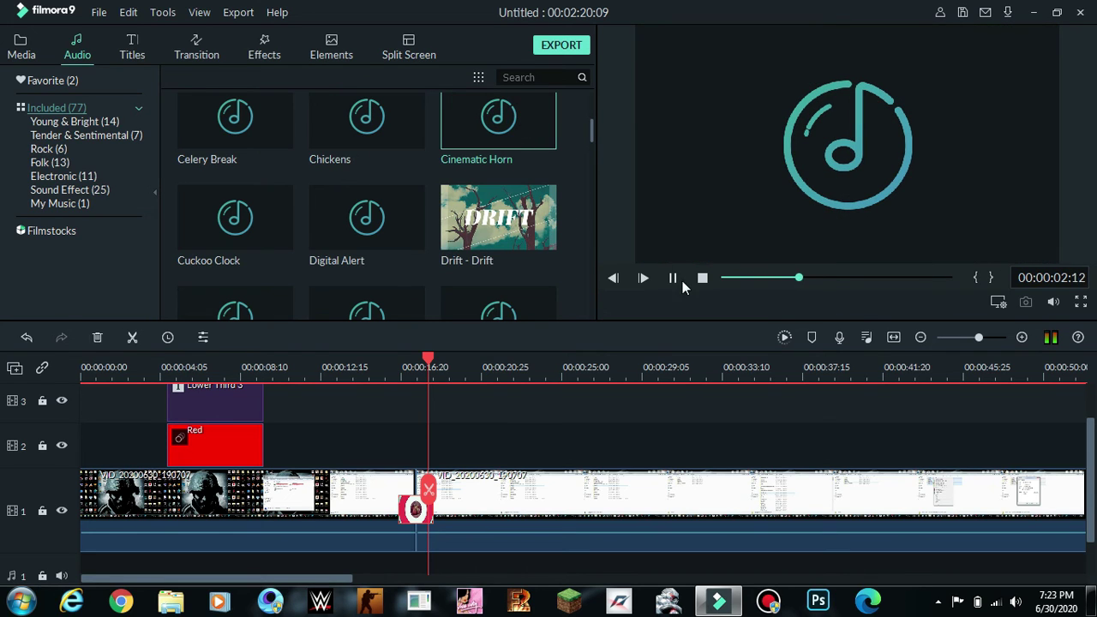
- Add the Cinema 21:9 effect to track 2 at about 20 seconds and play the timeline from just before it
left_click(133, 51)
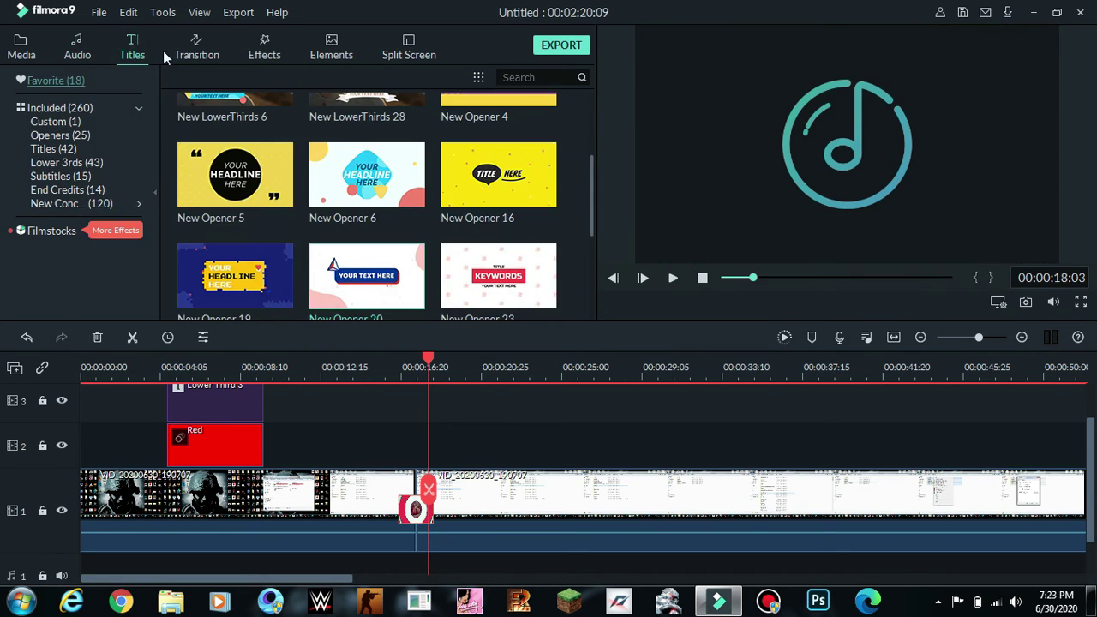
left_click(188, 42)
left_click(264, 47)
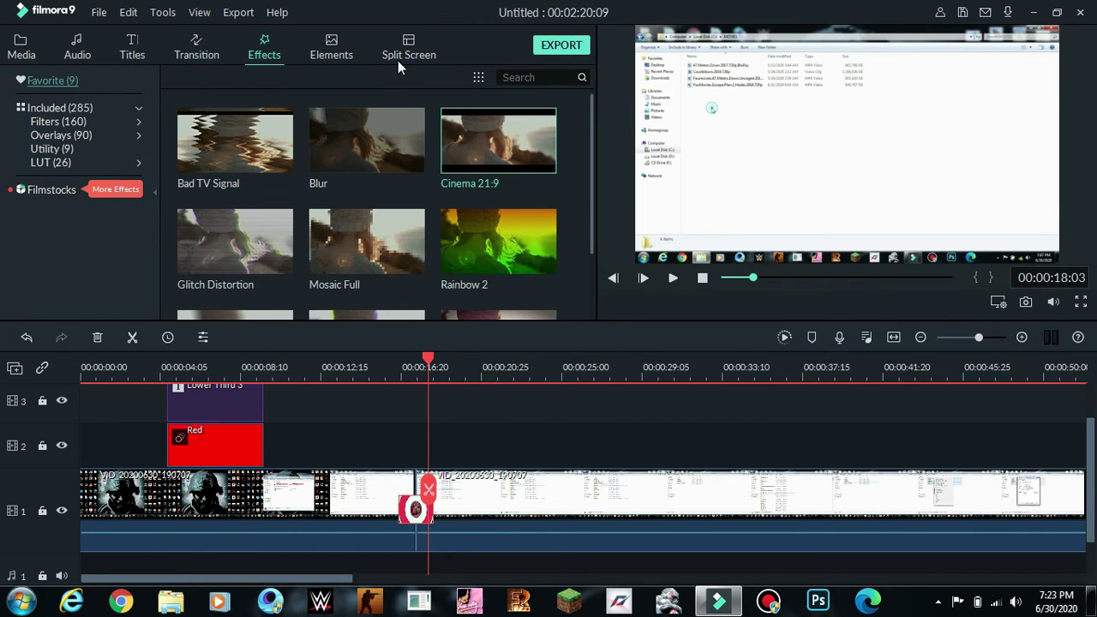
left_click_drag(473, 168, 521, 441)
left_click_drag(437, 355, 467, 360)
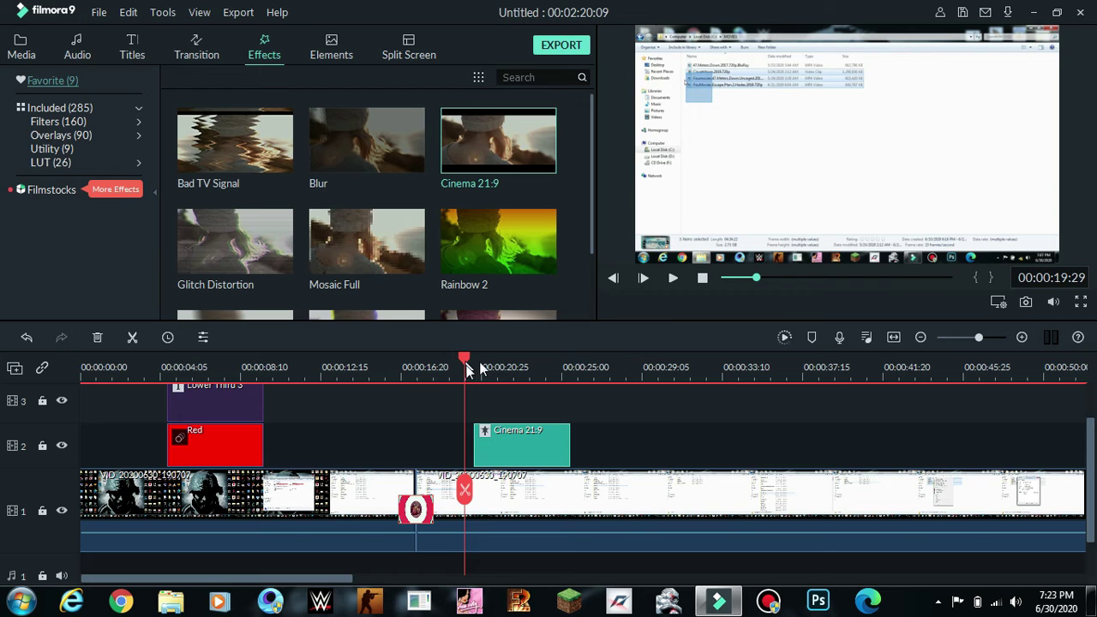
left_click(673, 278)
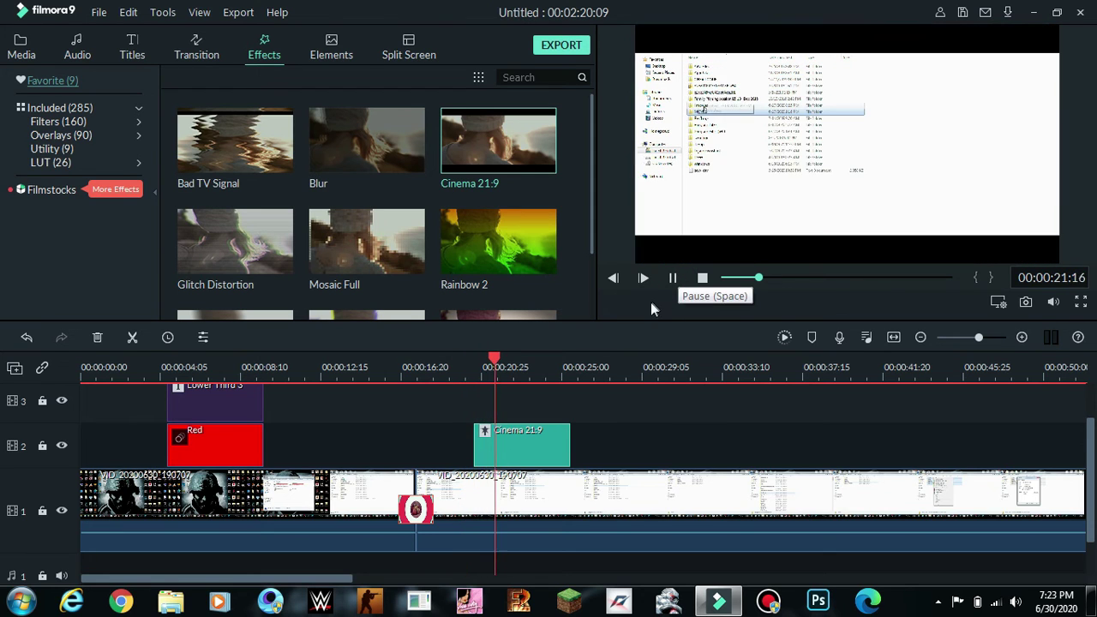
- Check the Cinema 21:9 effect's settings without changing them, and delete the effect from track 2
right_click(535, 449)
left_click(501, 444)
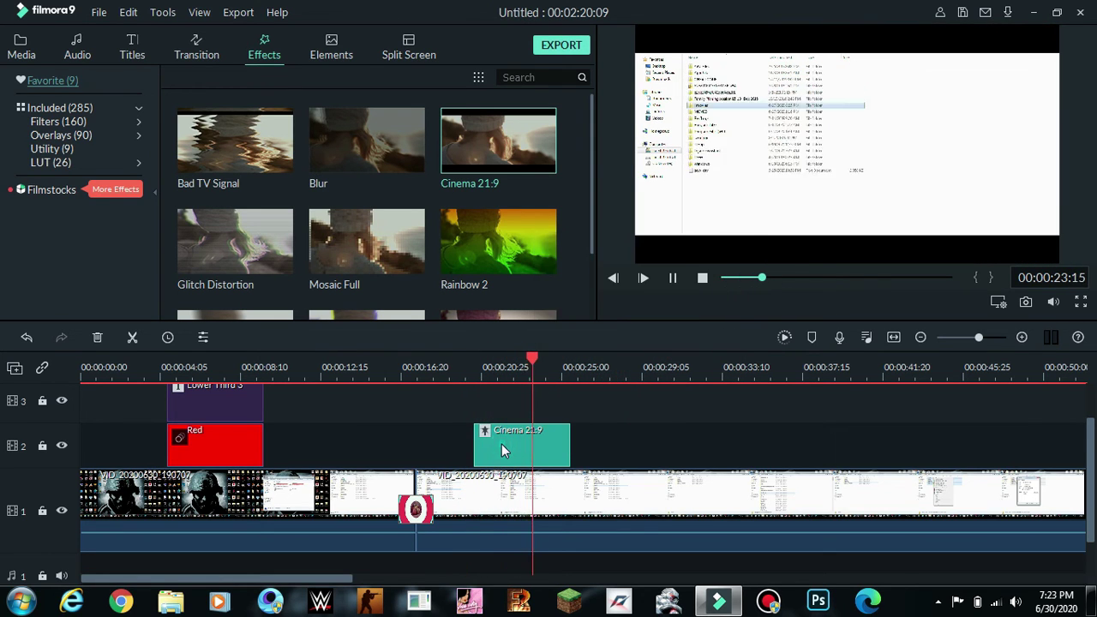
double_click(501, 444)
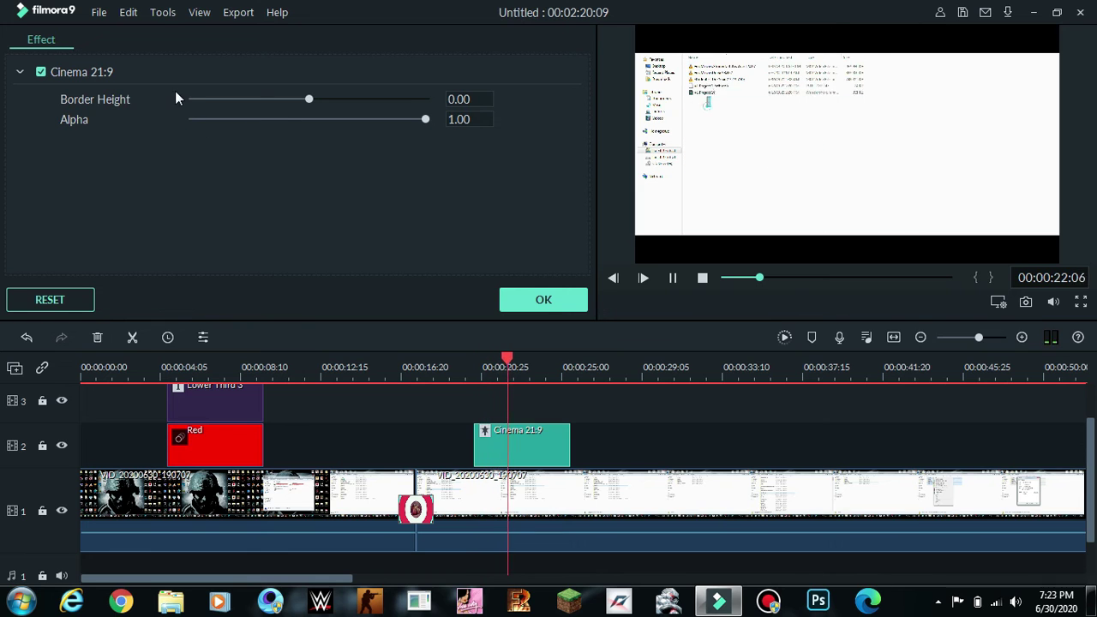
left_click(543, 299)
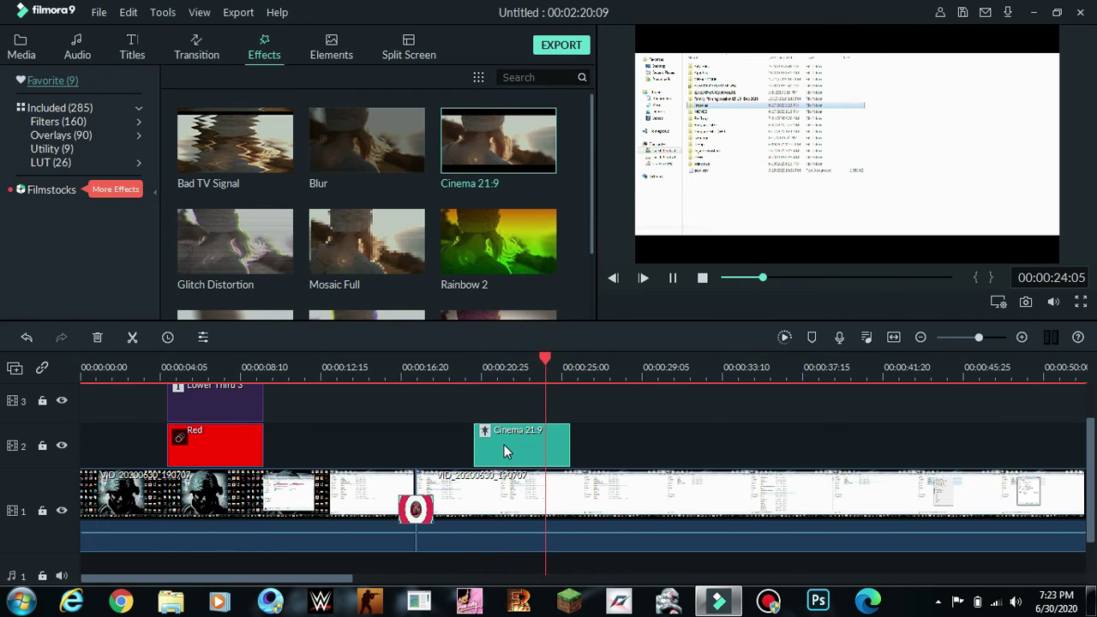
right_click(504, 445)
left_click(534, 313)
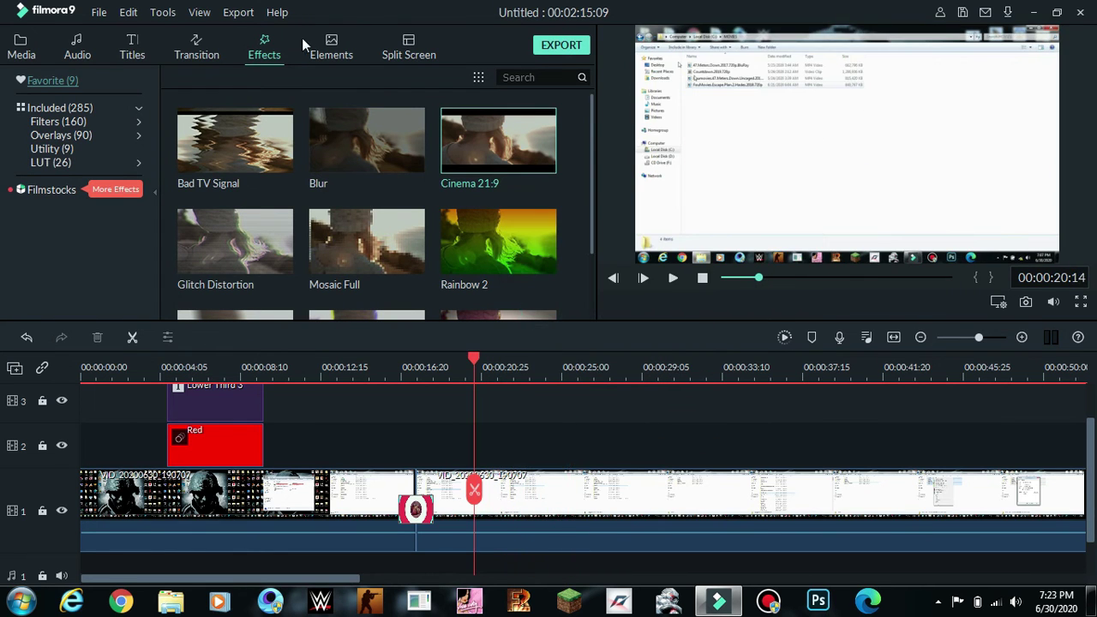
- Add the Bad TV Signal effect to track 2 at about 22 seconds and play the timeline into it
left_click(331, 47)
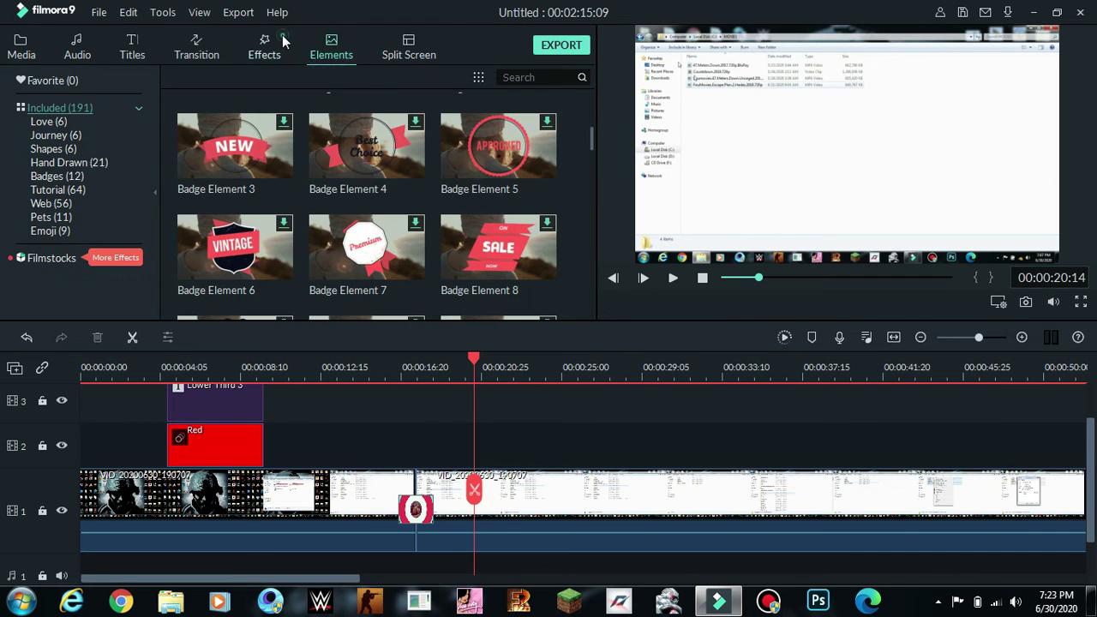
left_click(263, 47)
left_click_drag(239, 142, 517, 420)
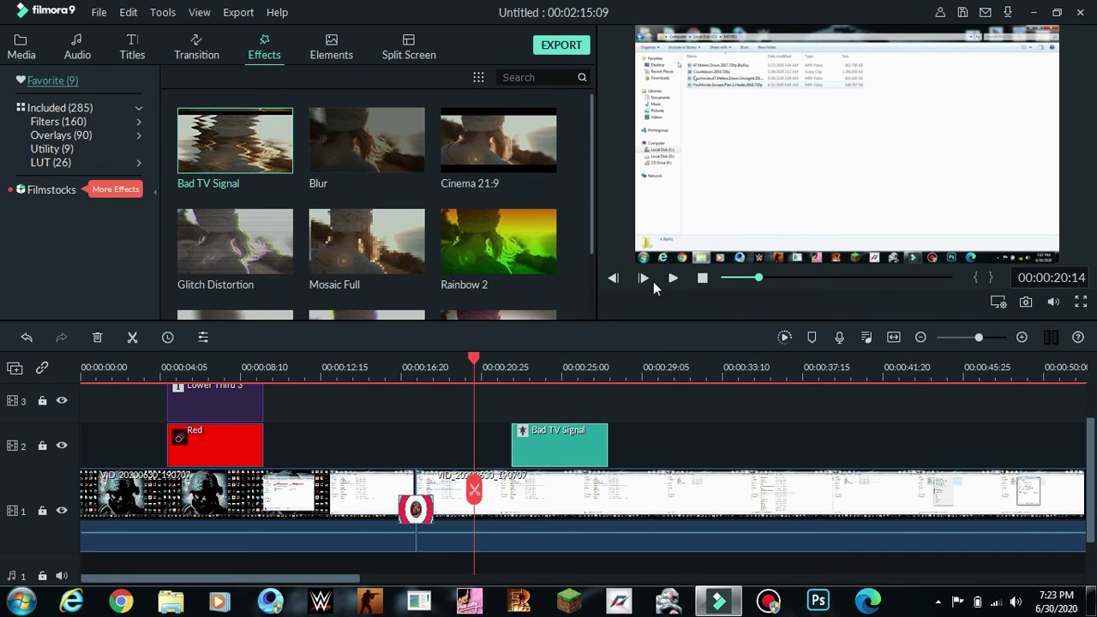
left_click(669, 278)
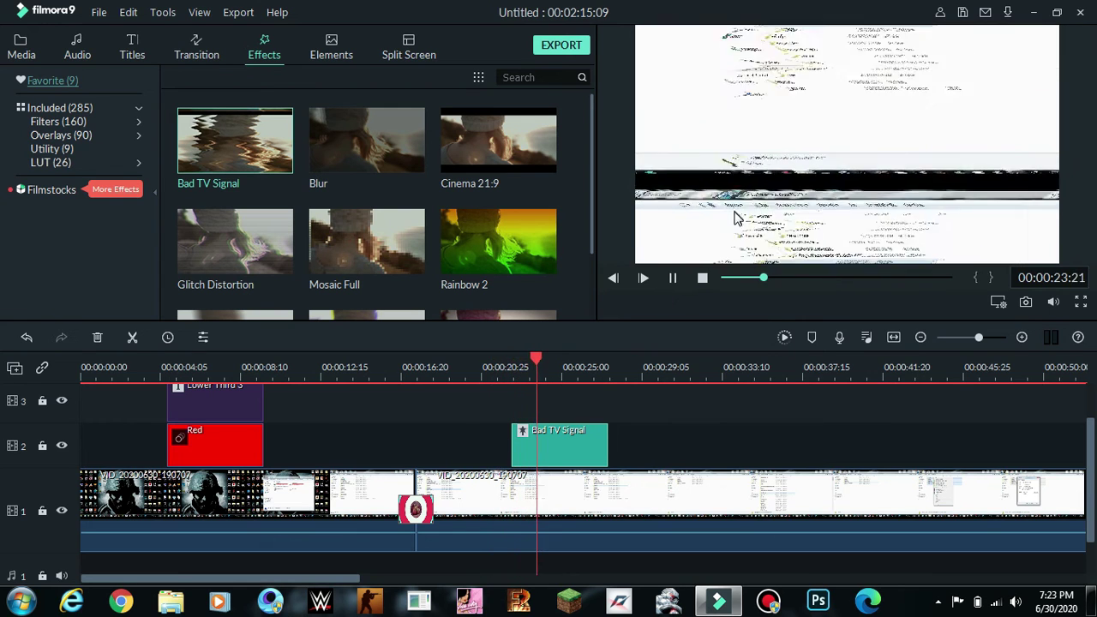
left_click(672, 278)
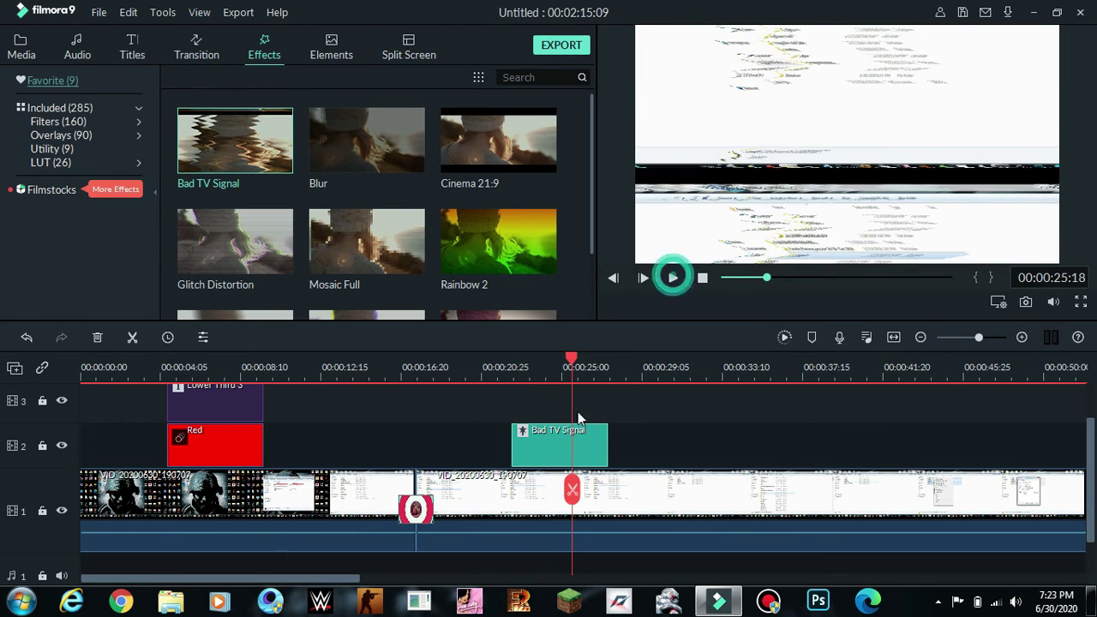
- Lower the Alpha of the Bad TV Signal effect on track 2, and delete the effect from the timeline
right_click(549, 432)
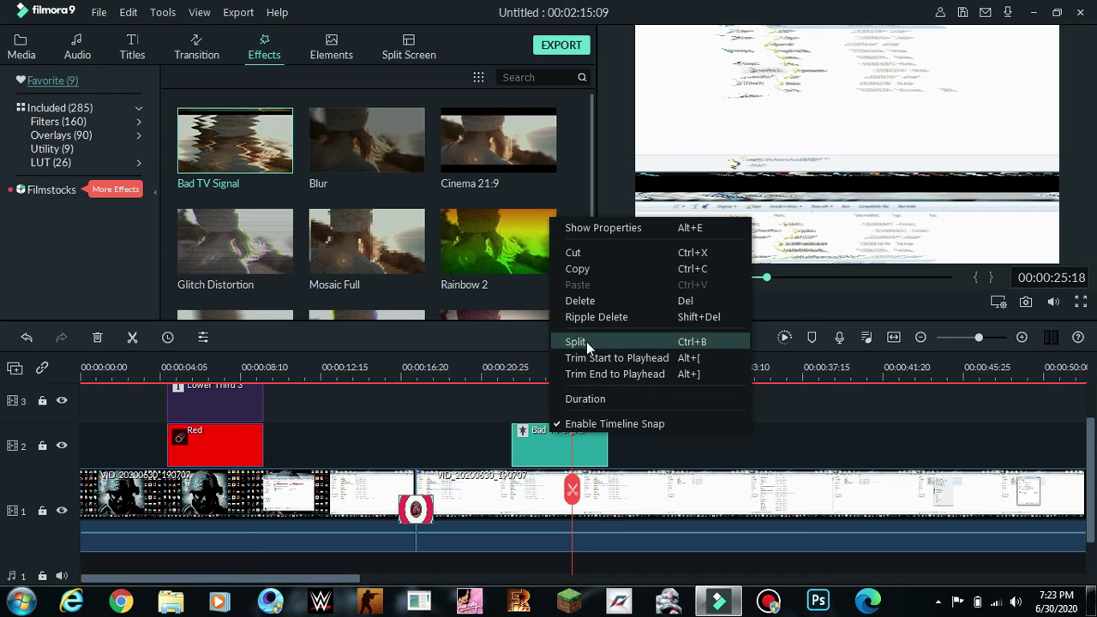
left_click(537, 427)
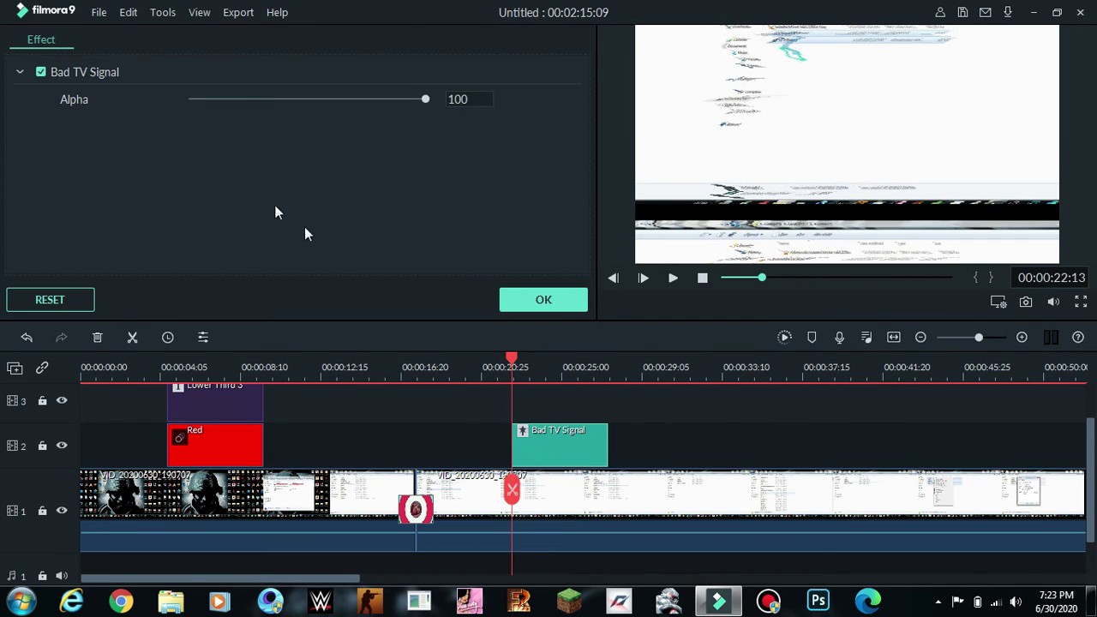
left_click_drag(425, 98, 295, 121)
left_click(558, 302)
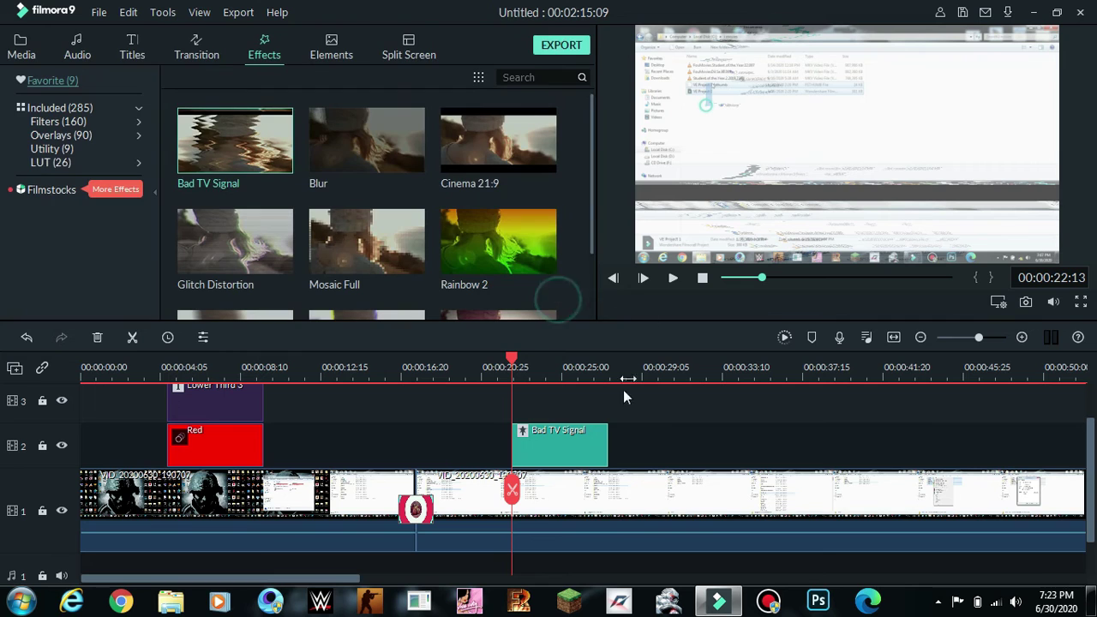
right_click(604, 440)
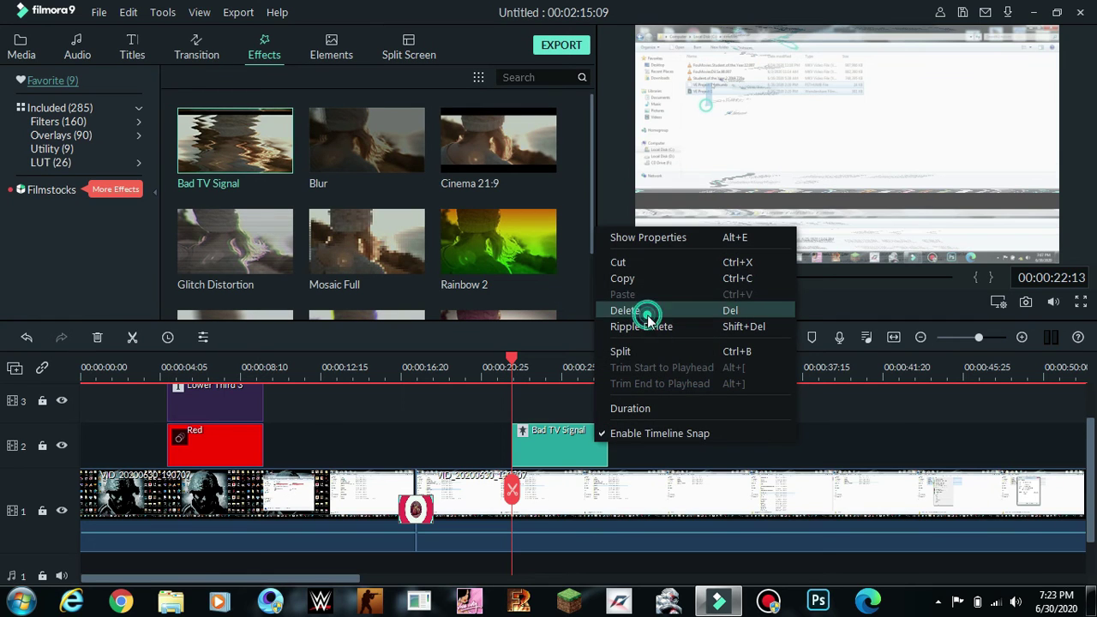
left_click(639, 310)
- Look at the Elements and Split Screen libraries, and return to the Project Media clips
left_click(330, 47)
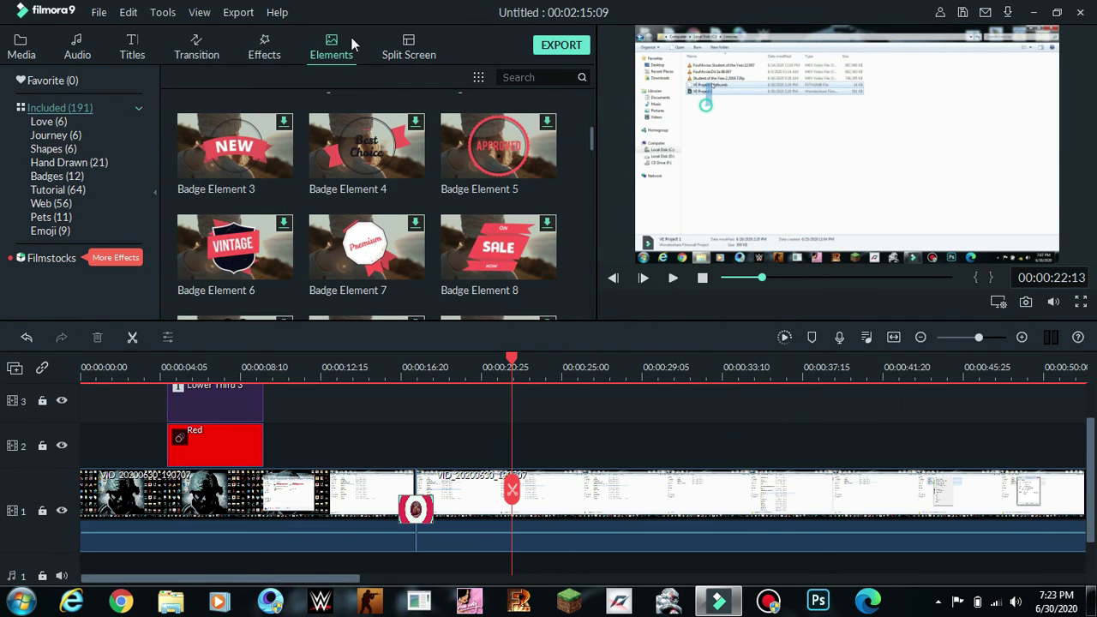
left_click(419, 62)
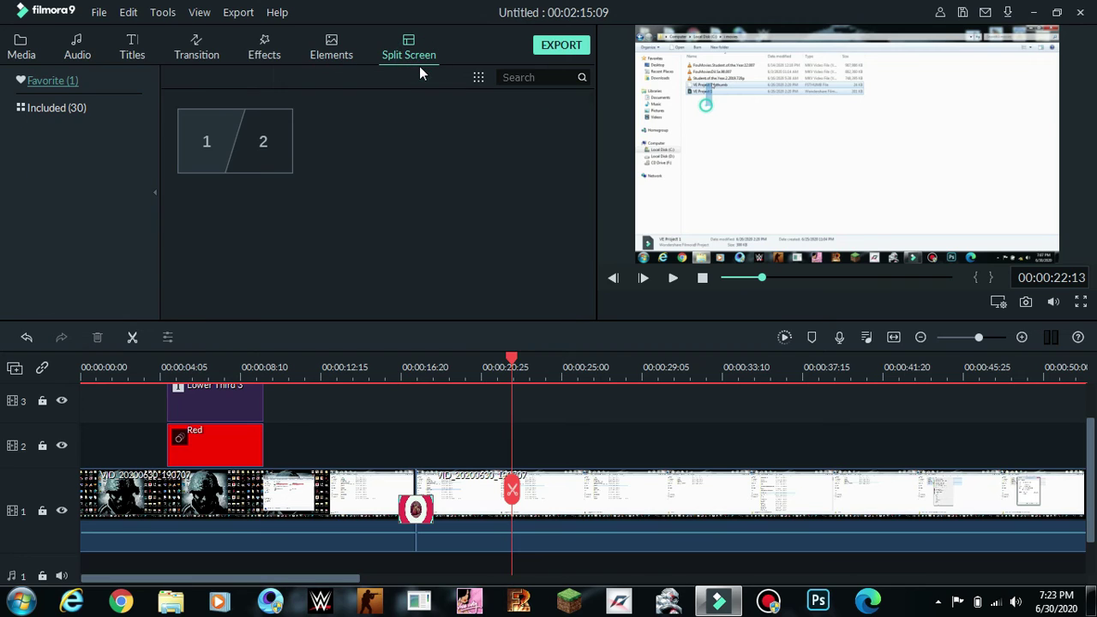
left_click(21, 48)
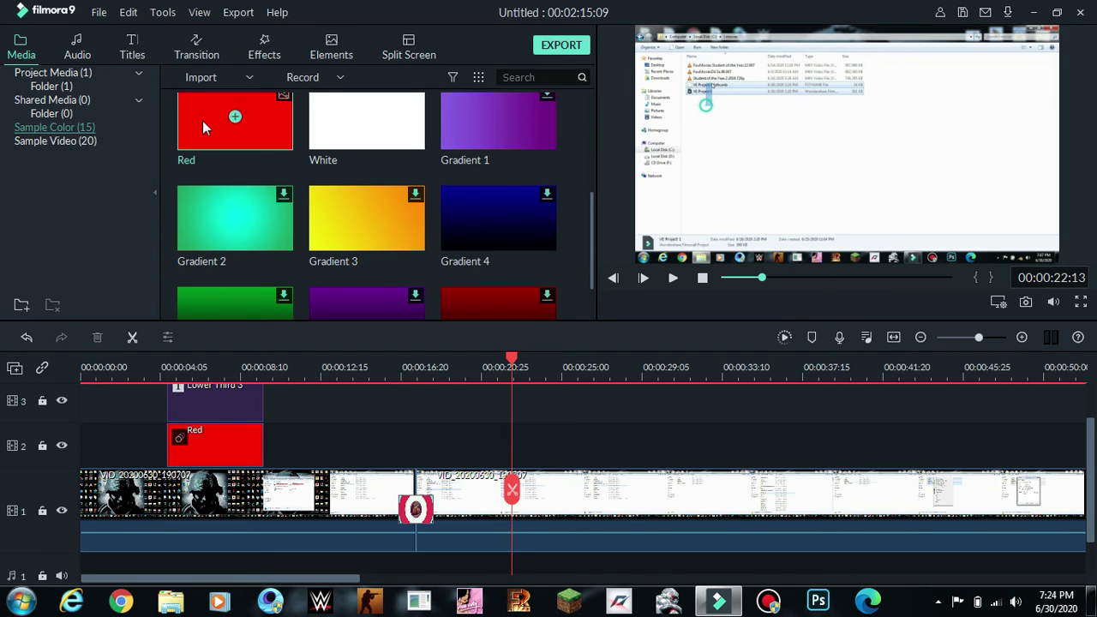
left_click(60, 73)
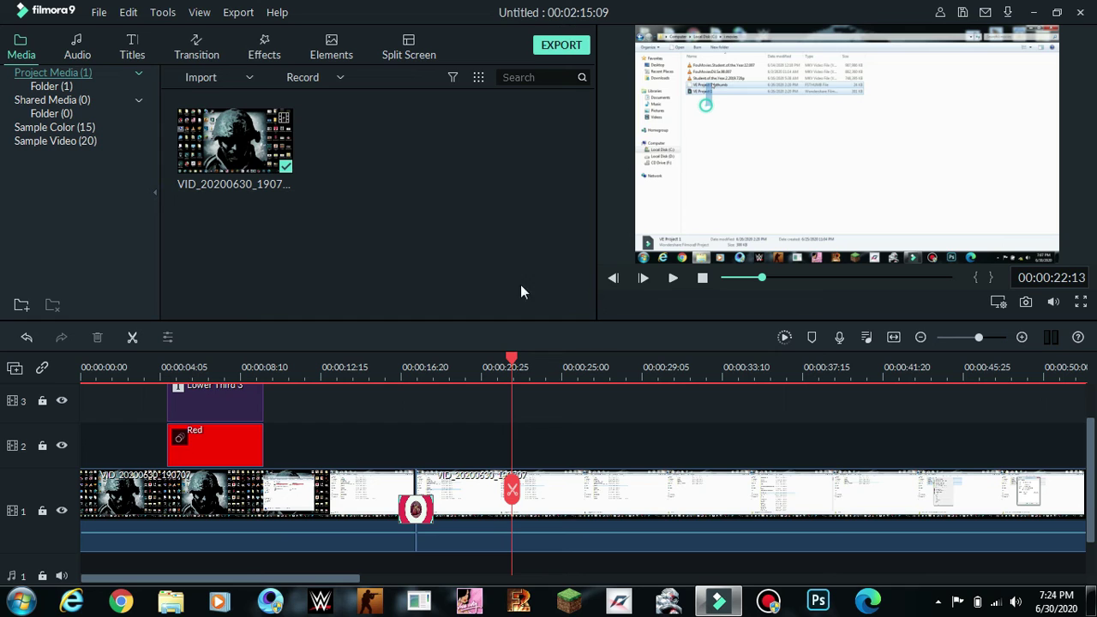
- Return the playhead to the start of the timeline and review the local-file and YouTube export settings
left_click_drag(512, 358, 375, 344)
key("Home")
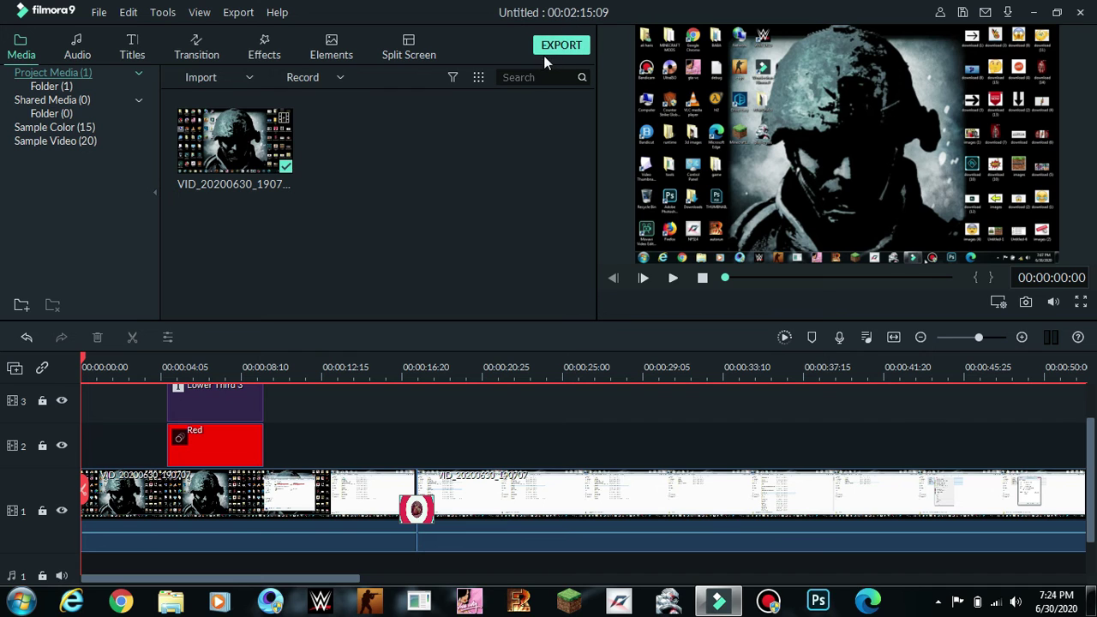
left_click(566, 48)
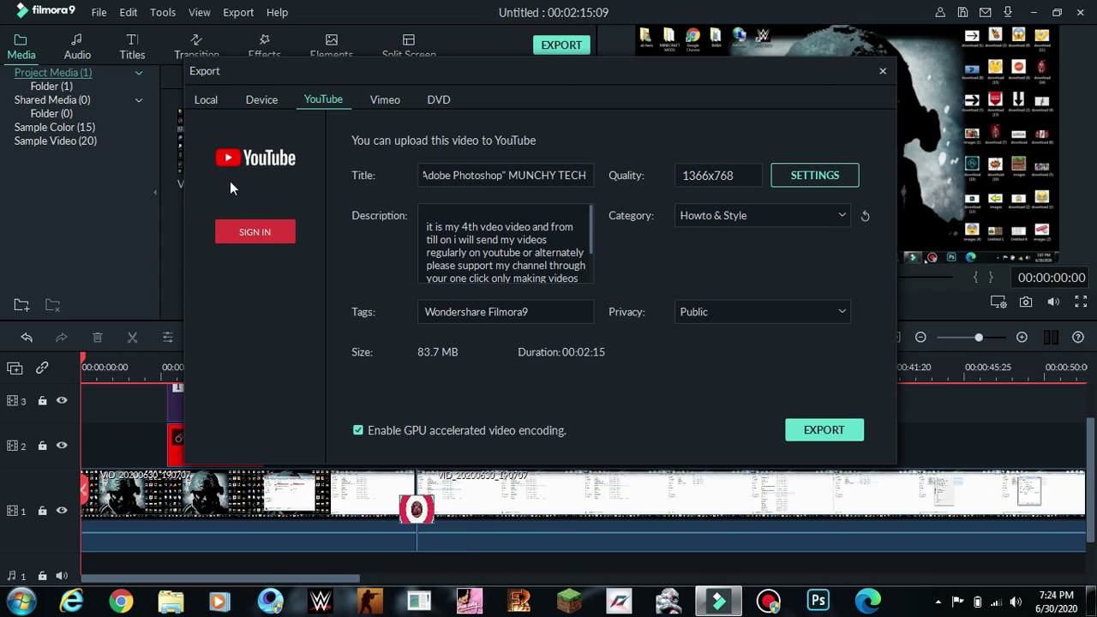
left_click(204, 103)
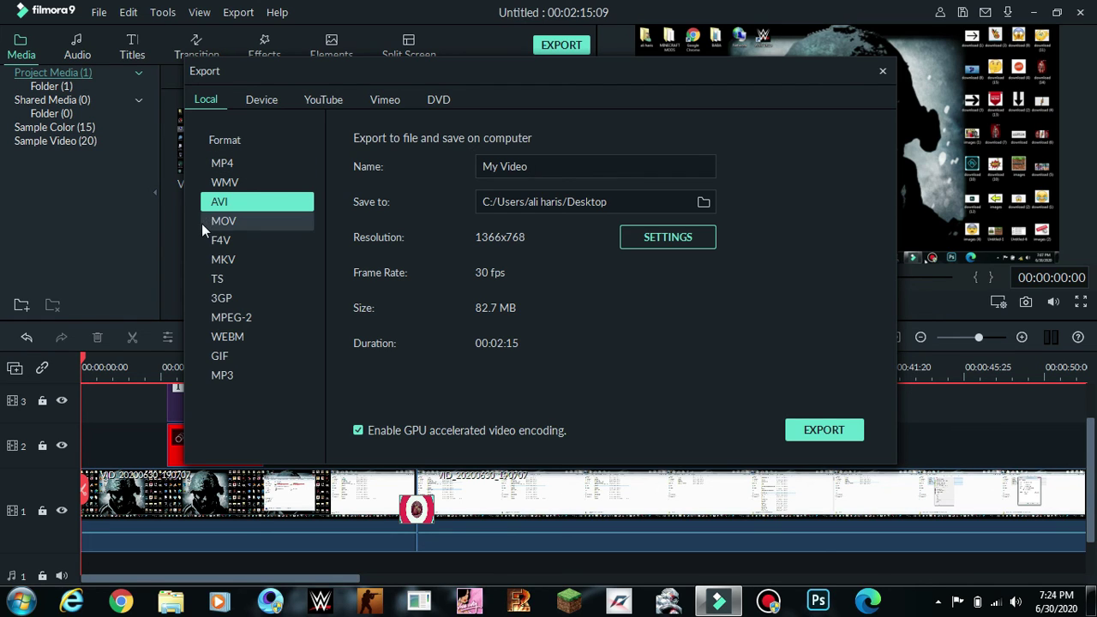
left_click(332, 94)
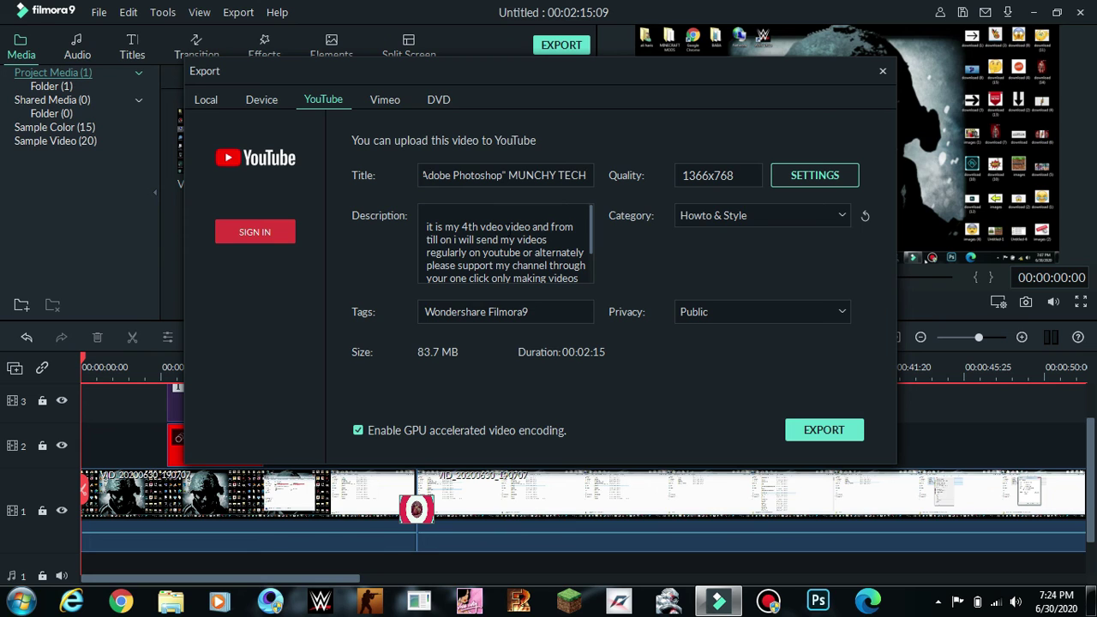
- Try to export the video to YouTube without signing in, and close the export window
left_click(562, 310)
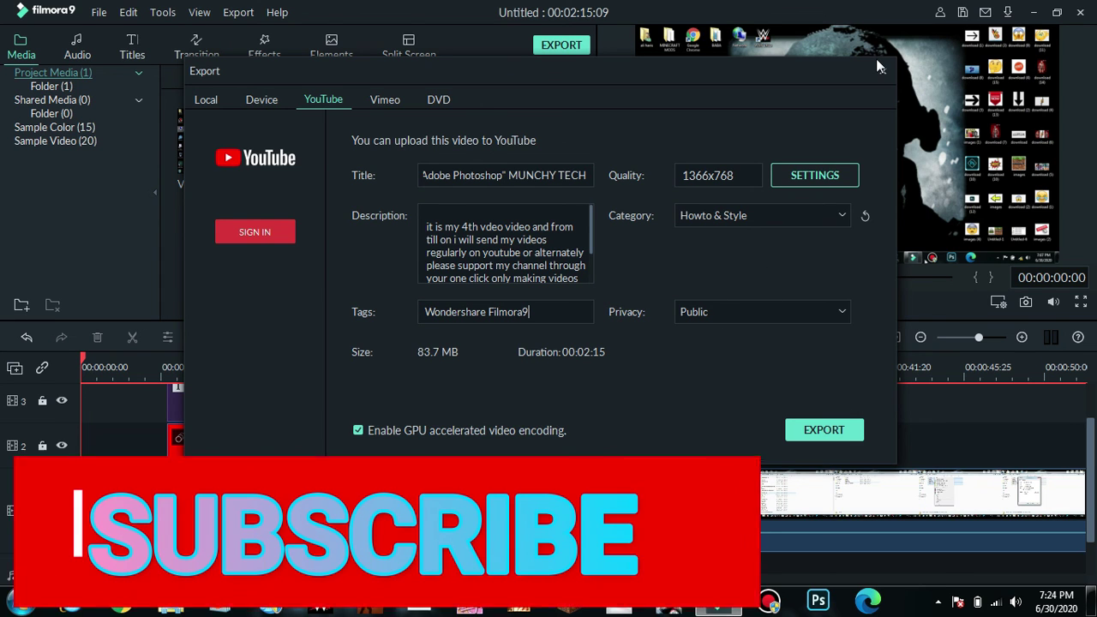
left_click(840, 431)
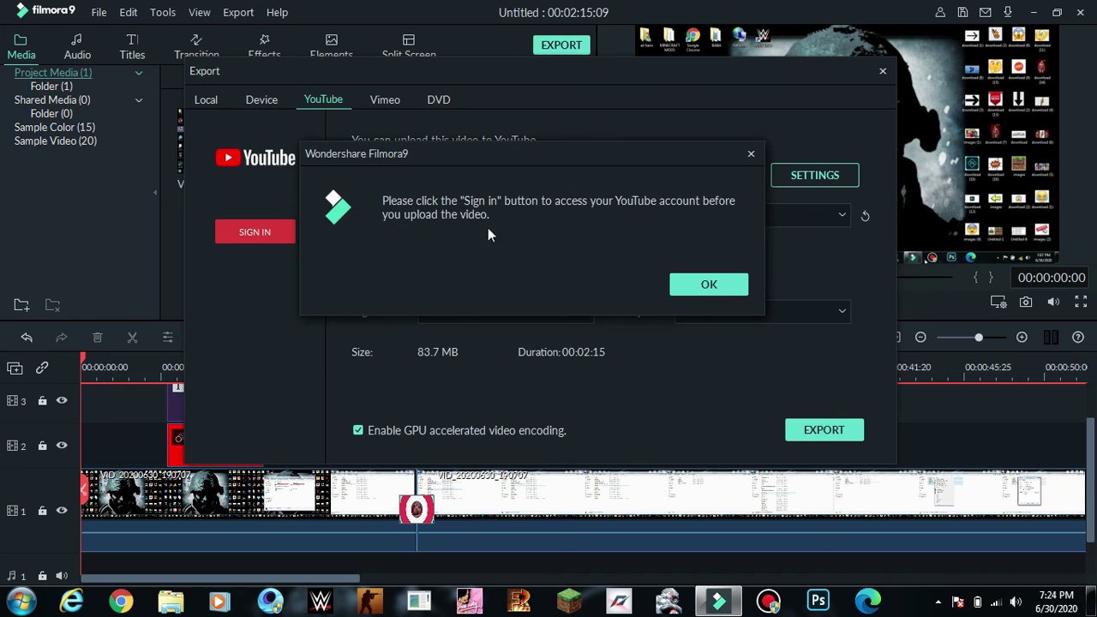
left_click(750, 155)
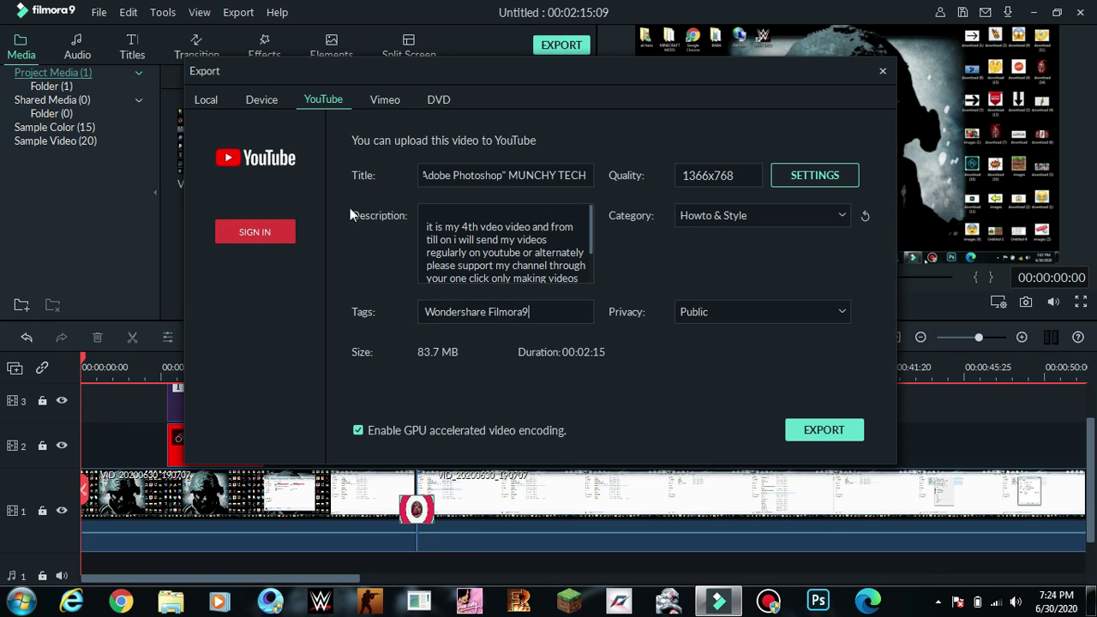
left_click(882, 73)
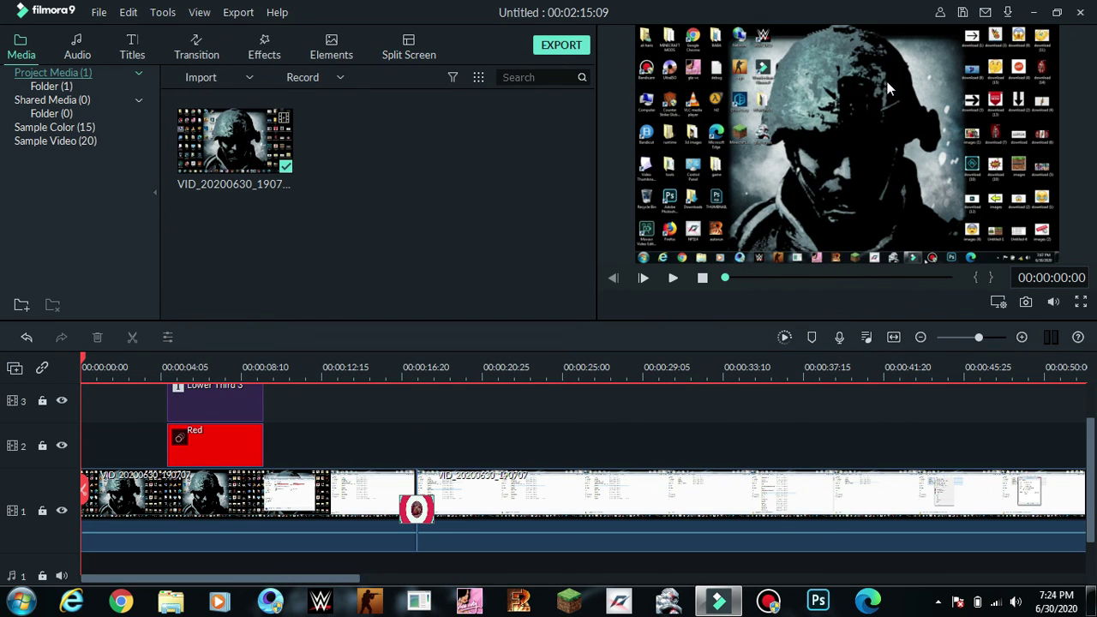